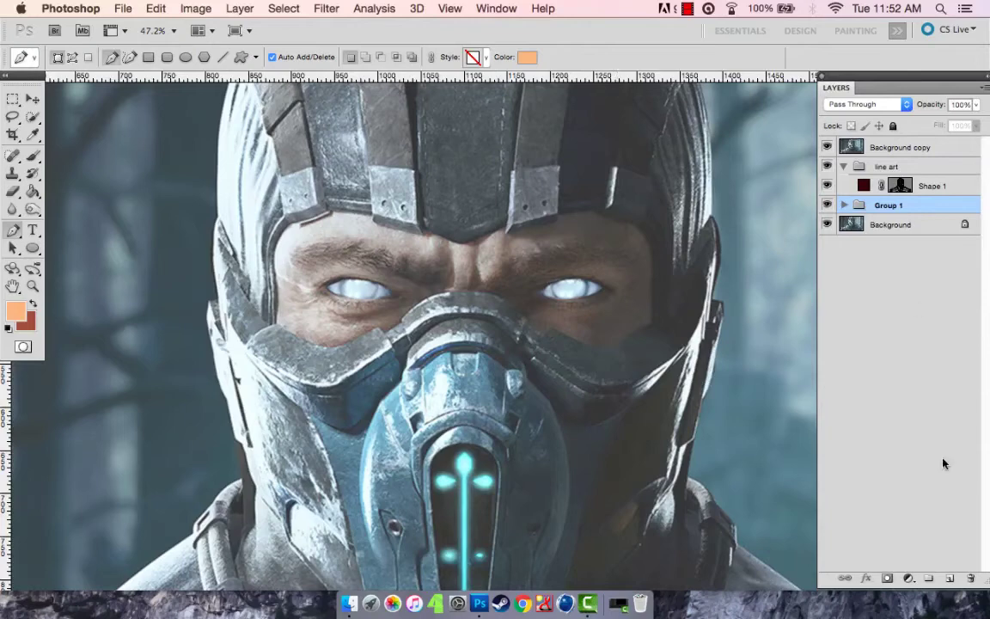
Step: Create a layer group named 'skin' and hide the Background copy reference photo
key("ctrl+g")
double_click(859, 205)
type("skin")
key("Return")
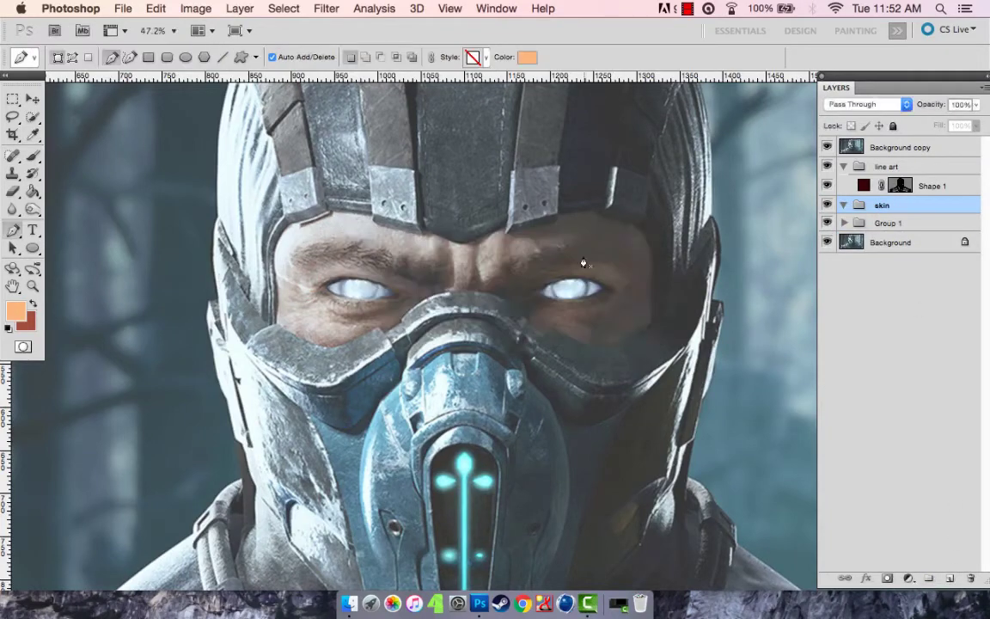
left_click(827, 147)
Step: Trace the skin outline along the mask's upper edge and over the nose guard
scroll(261, 321, "up", 5)
left_click(258, 313)
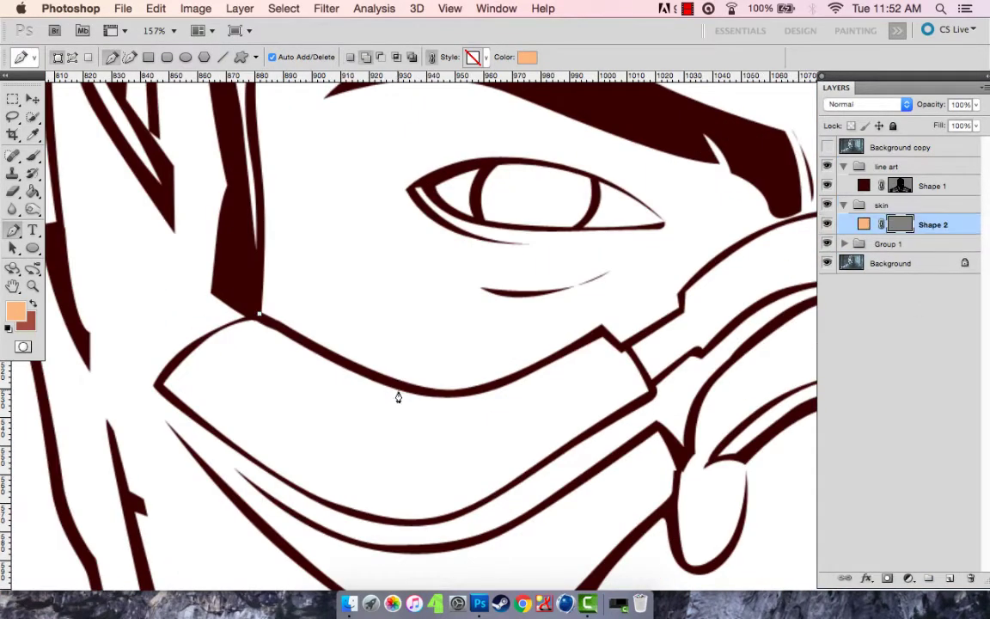
left_click_drag(400, 387, 432, 392)
left_click_drag(530, 370, 564, 354)
left_click(599, 329)
left_click(622, 346)
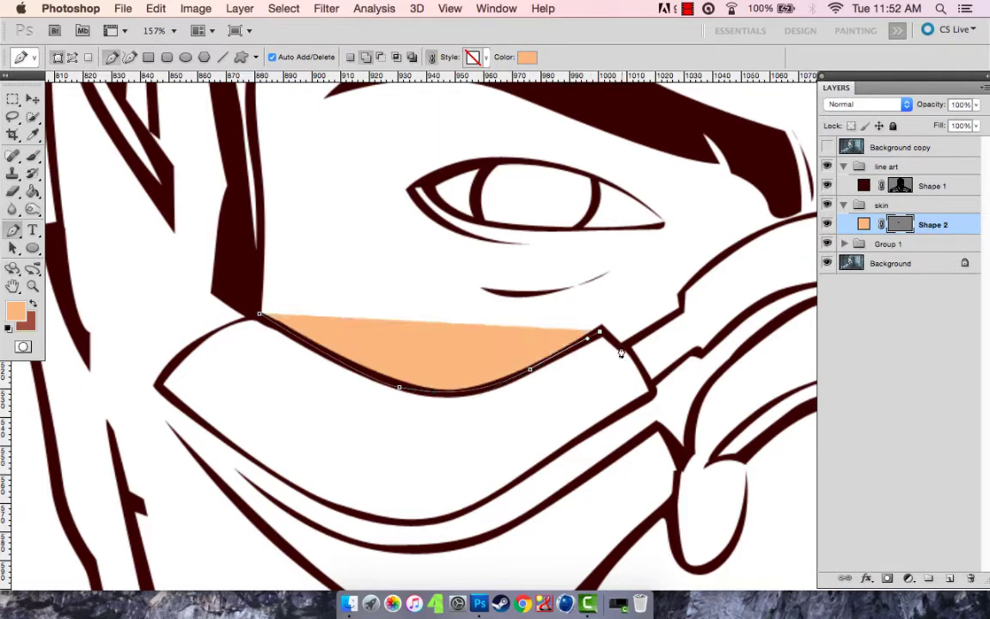
left_click(679, 316)
scroll(516, 327, "right", 5)
left_click_drag(403, 322, 548, 322)
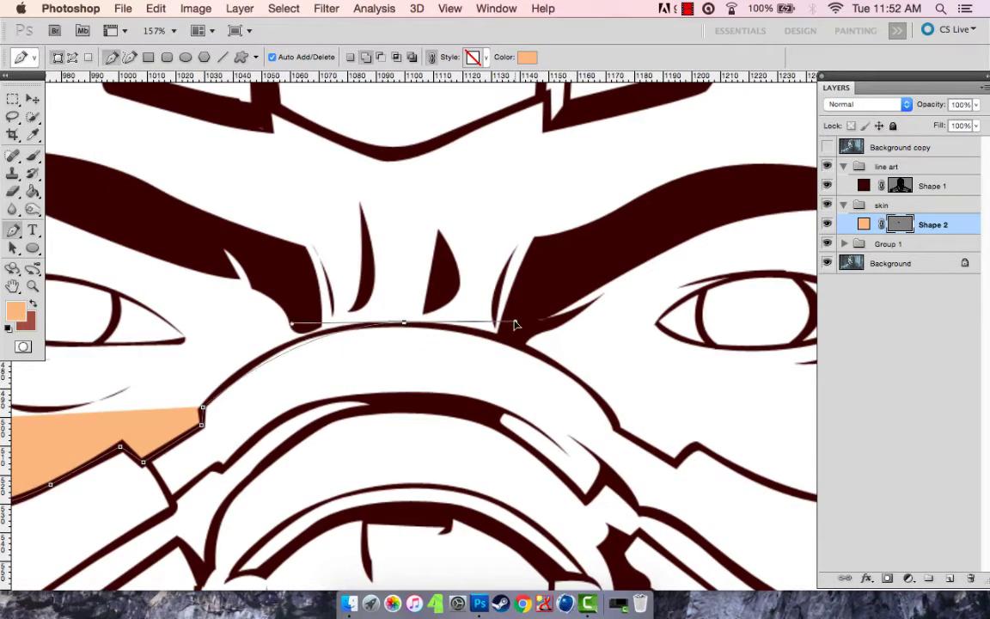
left_click(404, 323, "alt")
left_click_drag(616, 428, 663, 519)
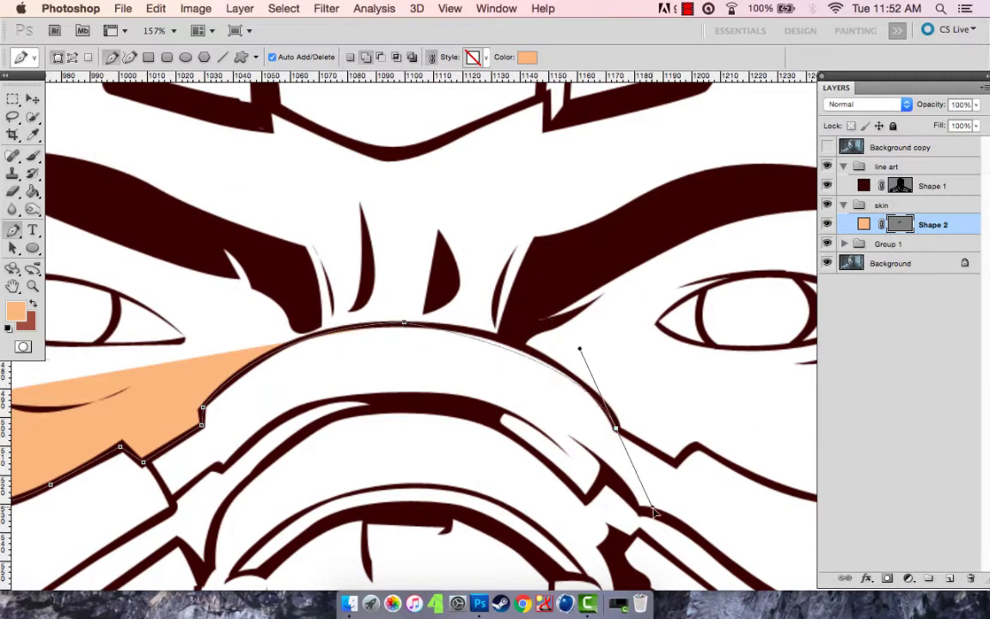
left_click(615, 427, "alt")
Step: Continue the outline under the right eye, up the right hair edge and beneath the headband
scroll(671, 464, "right", 5)
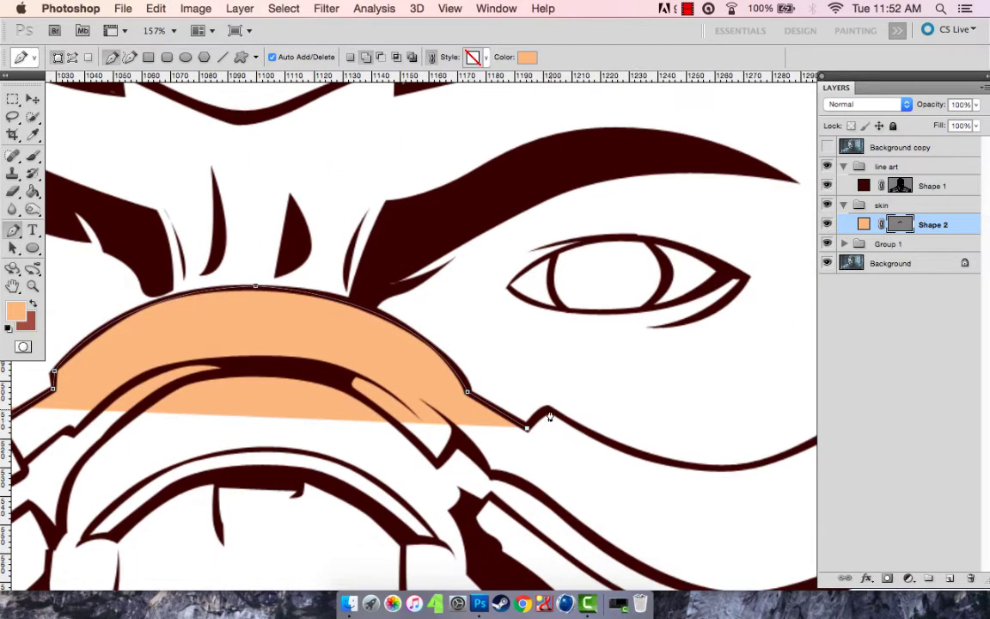
left_click(512, 403)
scroll(513, 404, "right", 8)
left_click_drag(404, 398, 459, 406)
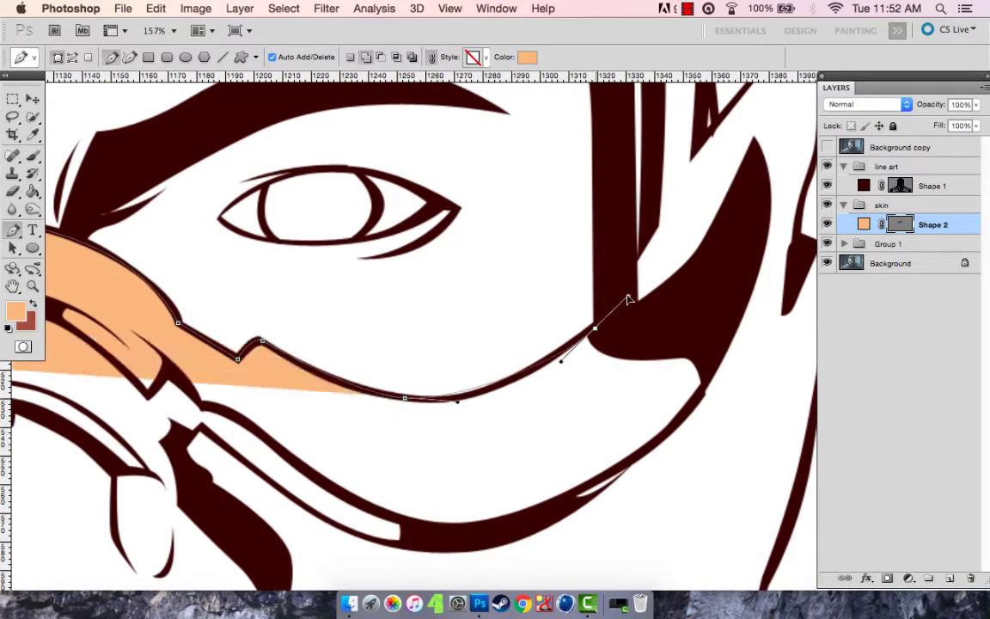
left_click_drag(595, 329, 655, 278)
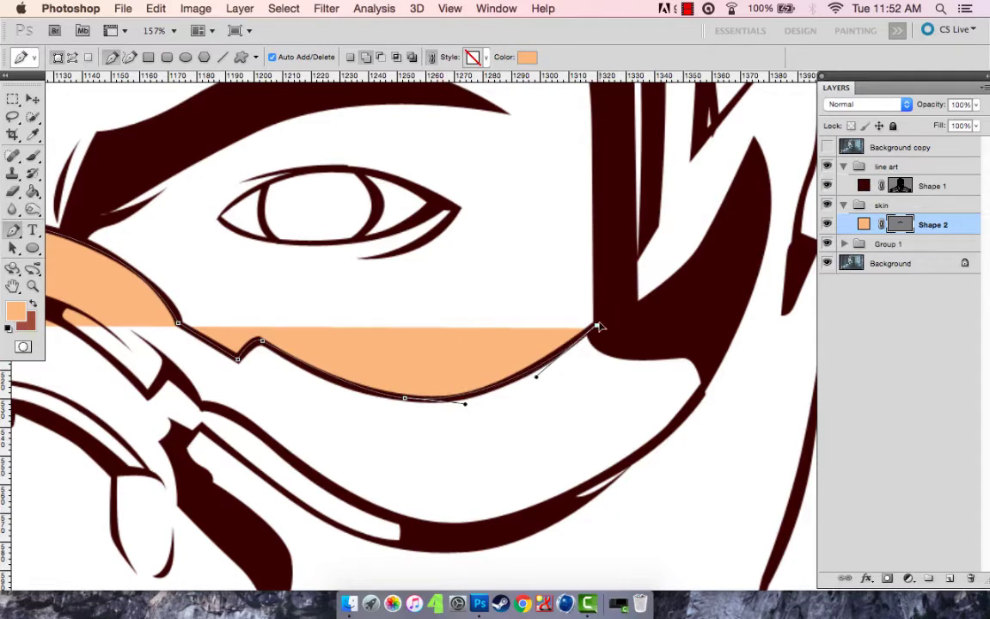
scroll(597, 335, "down", 3)
scroll(602, 232, "up", 5)
left_click(608, 239)
left_click_drag(526, 122, 504, 107)
scroll(503, 108, "up", 5)
scroll(503, 107, "left", 4)
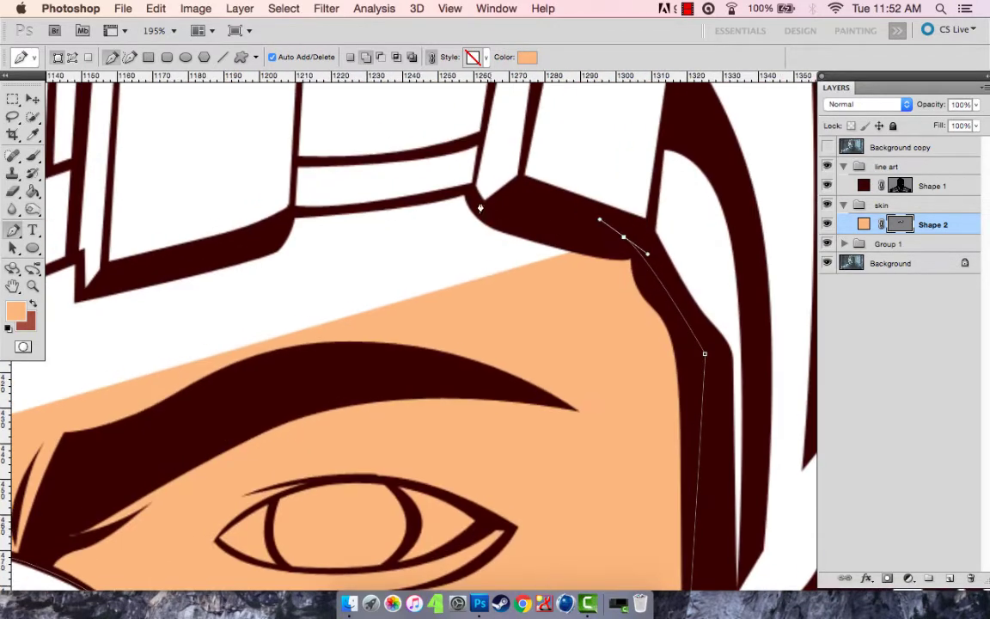
left_click_drag(480, 201, 465, 191)
left_click_drag(428, 199, 403, 199)
Step: Trace the outline along the headband's lower edge and its plate corners
left_click(289, 215)
scroll(290, 215, "left", 5)
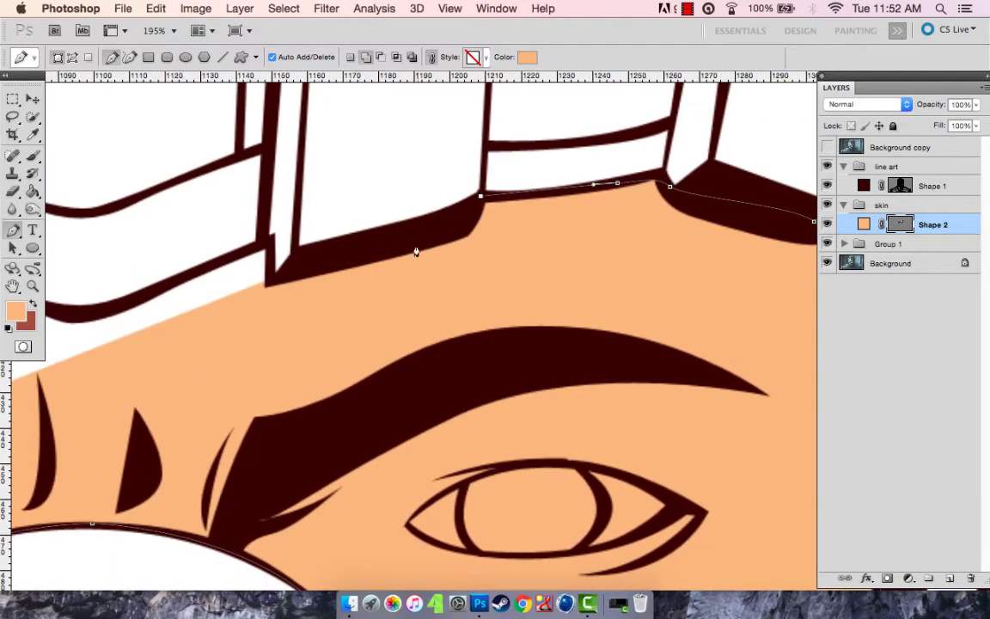
left_click(356, 242)
left_click(269, 280)
left_click(269, 242)
scroll(471, 243, "left", 5)
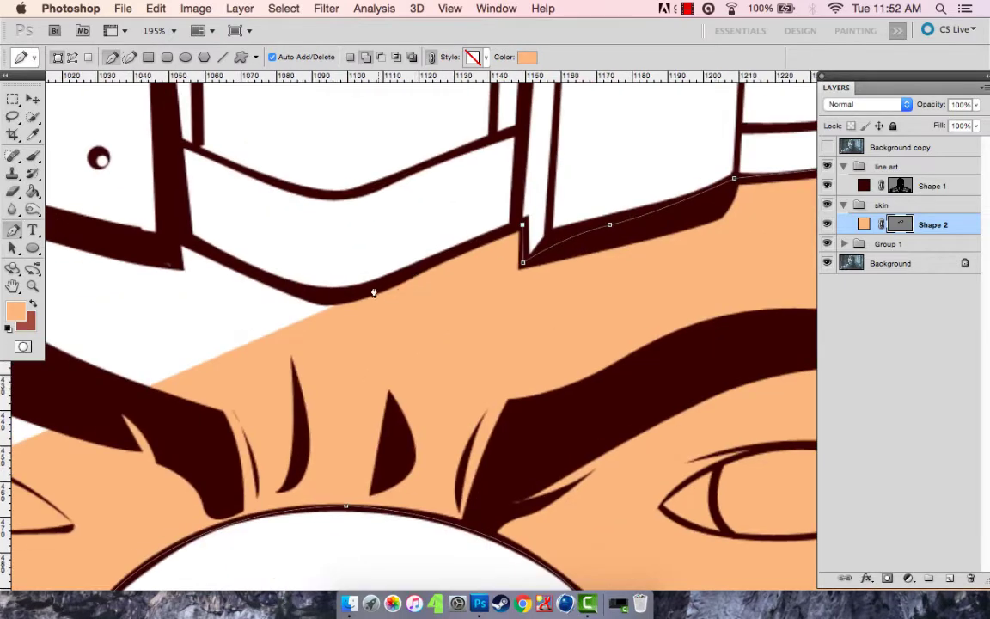
left_click(460, 301)
left_click(345, 291)
left_click(298, 276)
left_click(258, 254)
scroll(470, 313, "left", 3)
left_click(394, 299)
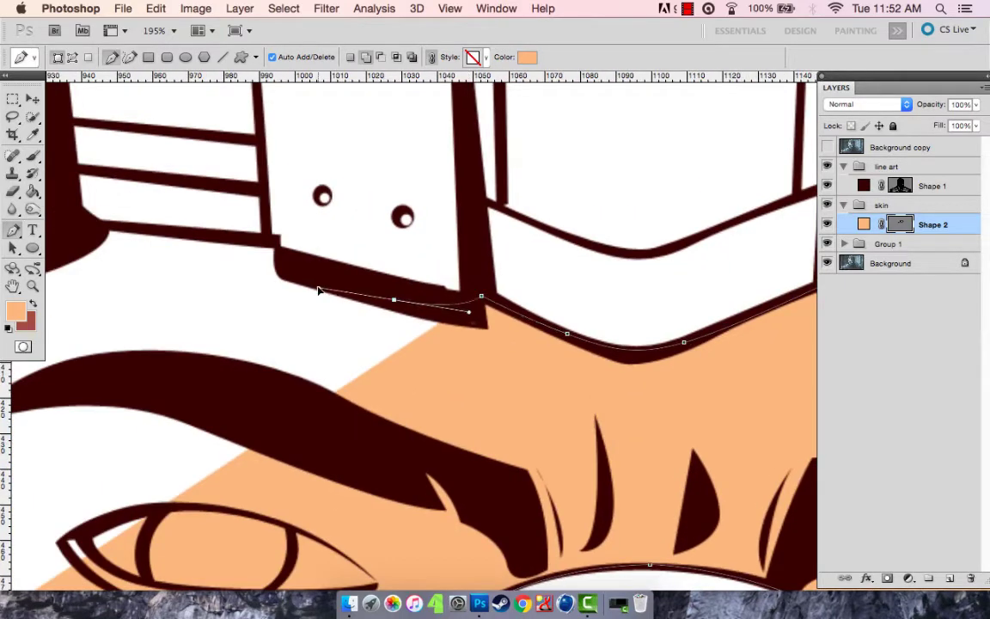
left_click(281, 262)
left_click(275, 245)
Step: Close the orange skin shape down the left hair edge, then show the reference photo again
scroll(347, 283, "left", 5)
scroll(347, 283, "up", 1)
left_click(258, 256)
scroll(218, 285, "left", 5)
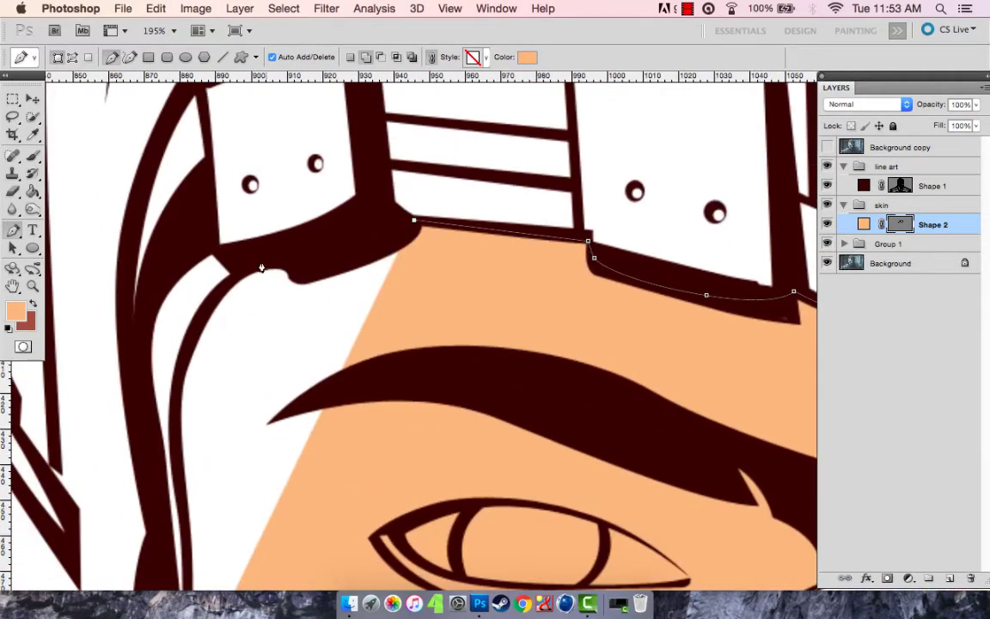
left_click(207, 297)
scroll(206, 296, "down", 5)
left_click_drag(199, 262, 205, 314)
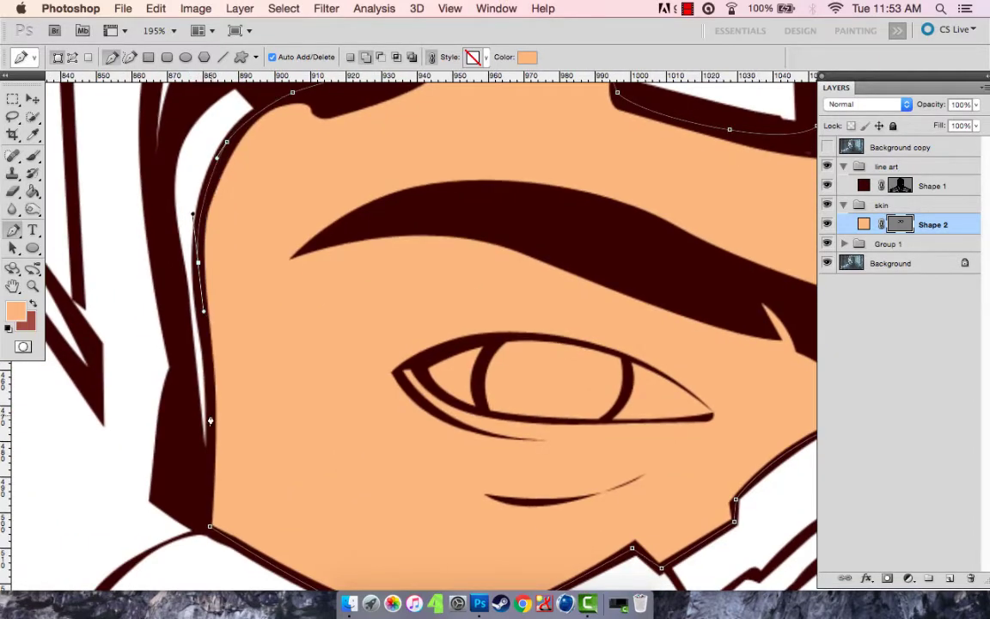
scroll(400, 440, "down", 5)
scroll(649, 413, "right", 5)
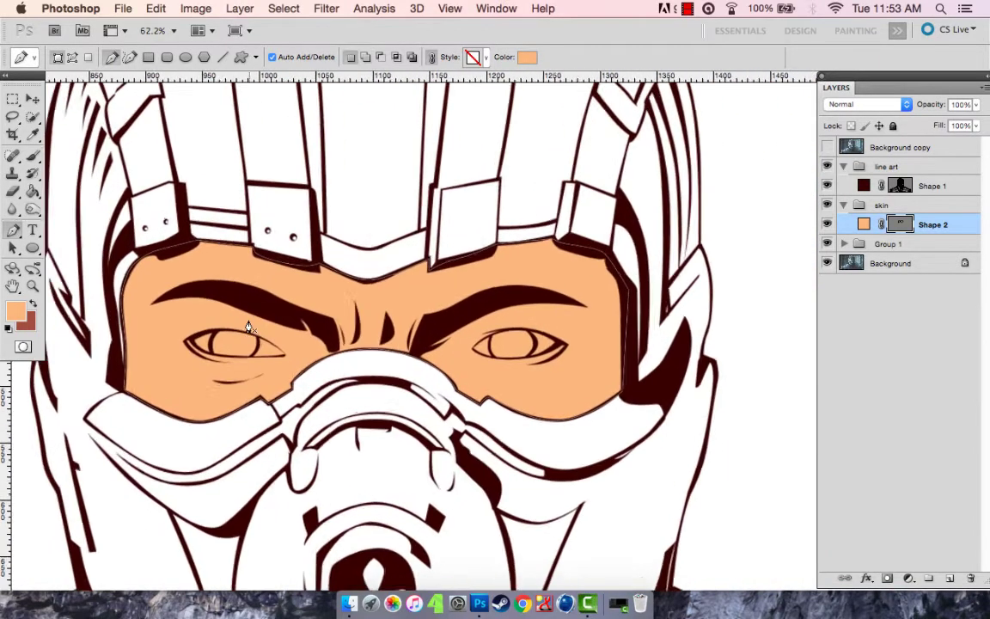
scroll(645, 239, "up", 2)
key("x")
left_click(829, 148)
Step: Start a new Shape 3 and set its fill to dark red
scroll(461, 265, "up", 2)
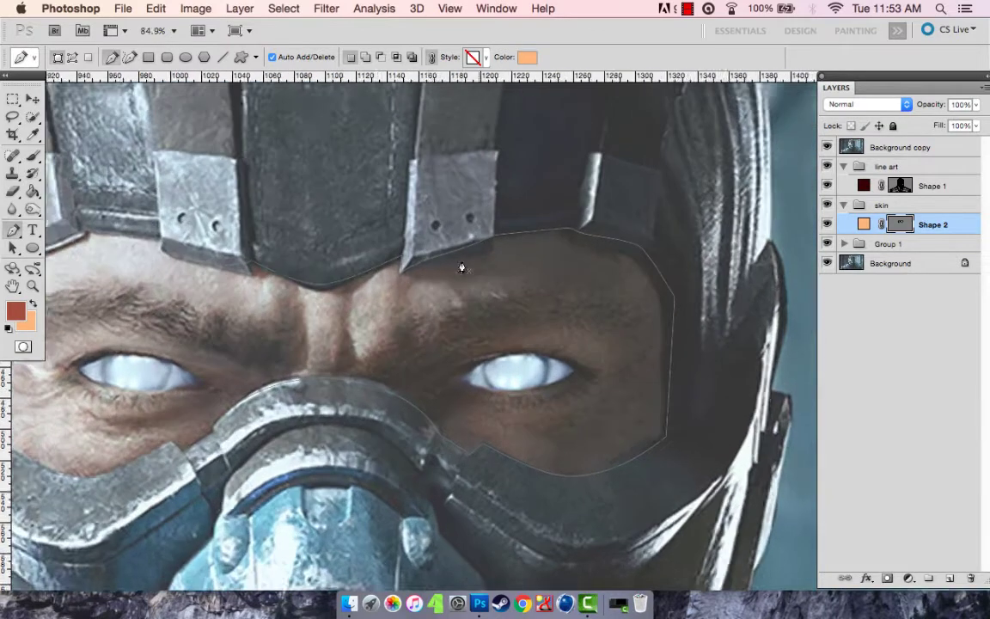
scroll(291, 339, "up", 2)
left_click(260, 416)
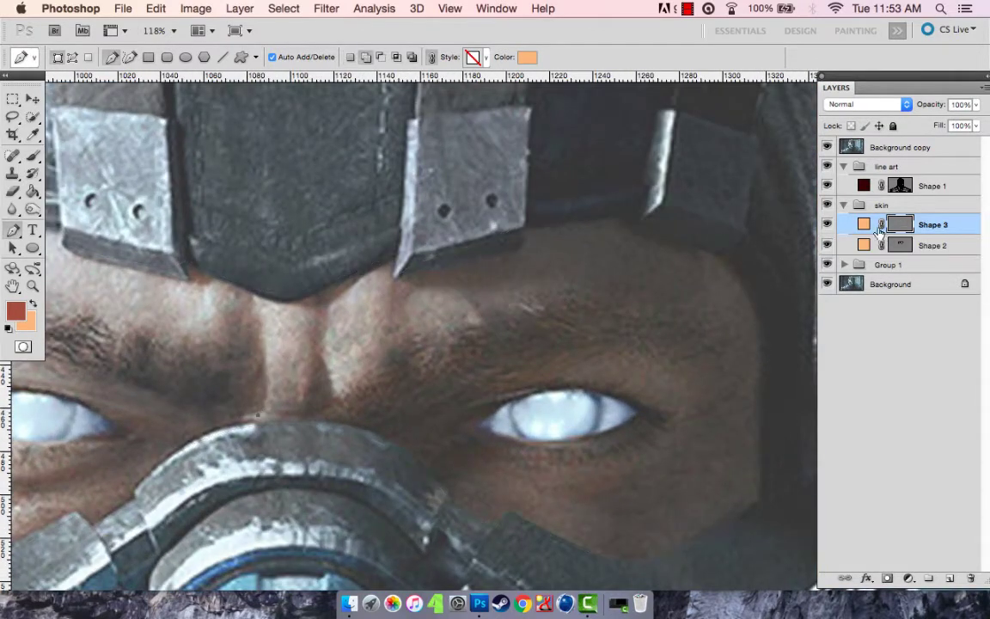
double_click(865, 224)
left_click(15, 310)
key("Return")
Step: Curve the shadow outline down from the brow and clip Shape 3 to the skin shape
left_click_drag(288, 342, 195, 243)
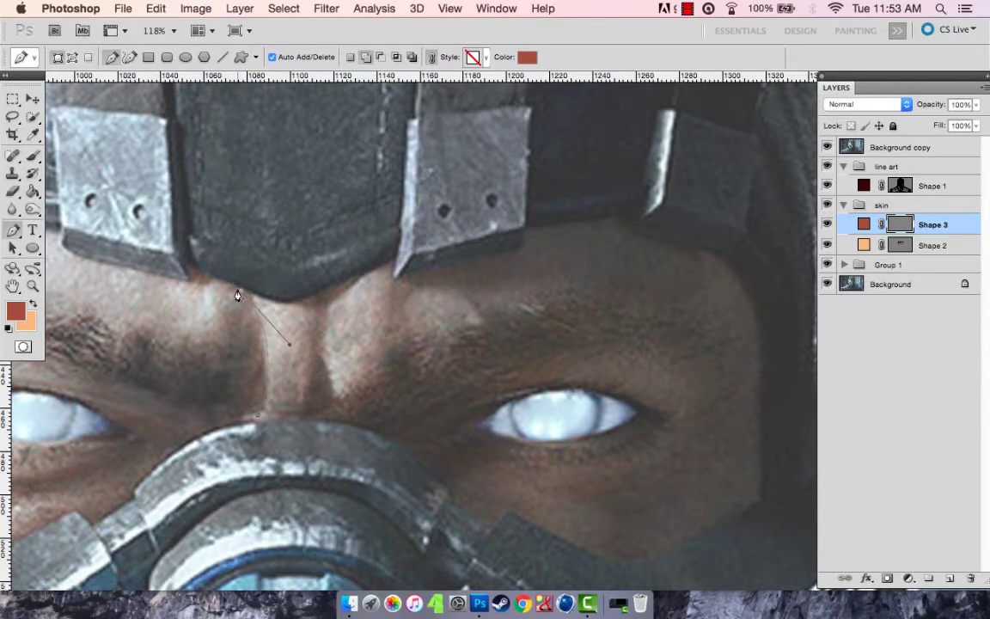
scroll(238, 296, "down", 3)
scroll(238, 295, "left", 5)
key("ctrl+alt+g")
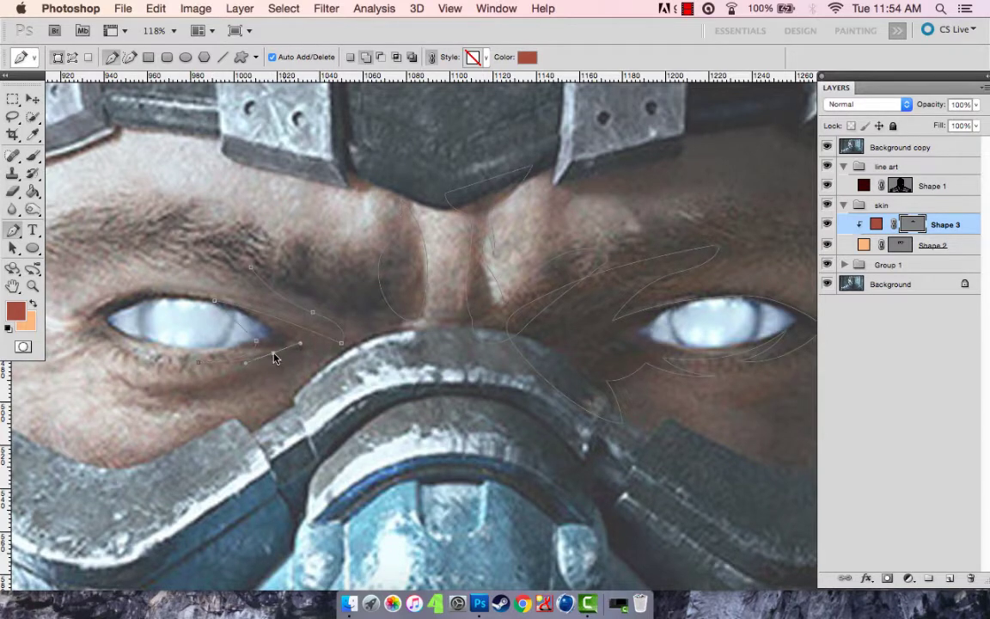
Step: Trace the shadow under and along the left eye, closing it and adding an eye-corner curve
scroll(290, 367, "left", 5)
left_click_drag(216, 379, 137, 363)
left_click(216, 376, "alt")
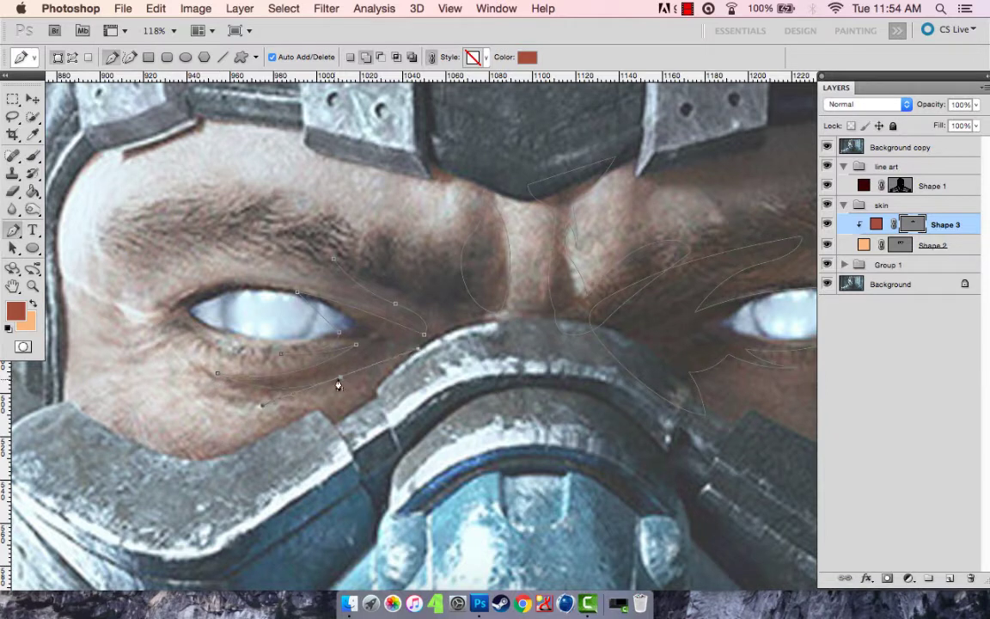
left_click_drag(455, 371, 515, 328)
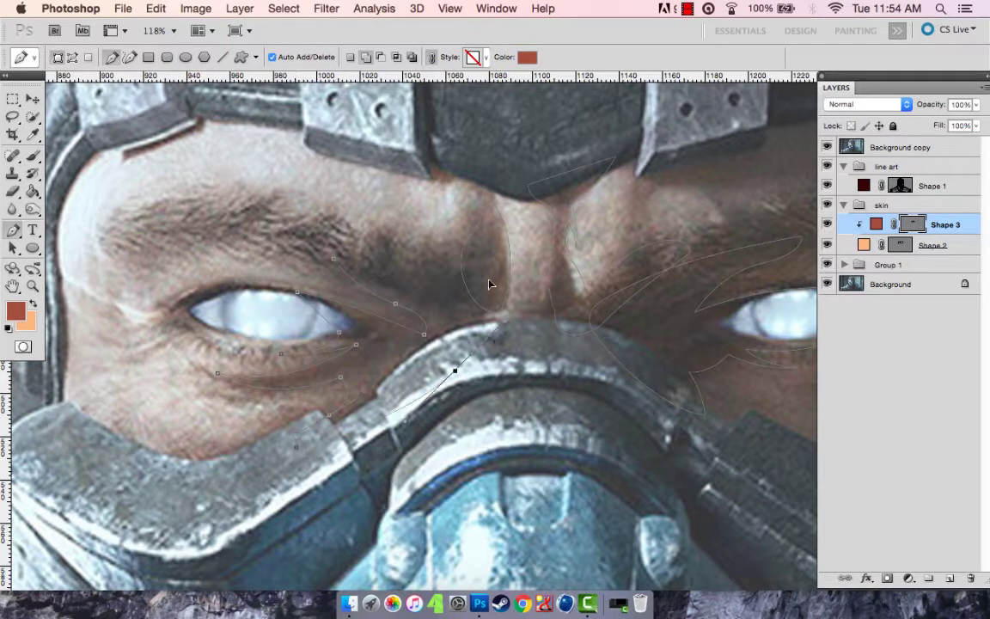
left_click(334, 265)
left_click_drag(235, 322, 258, 328)
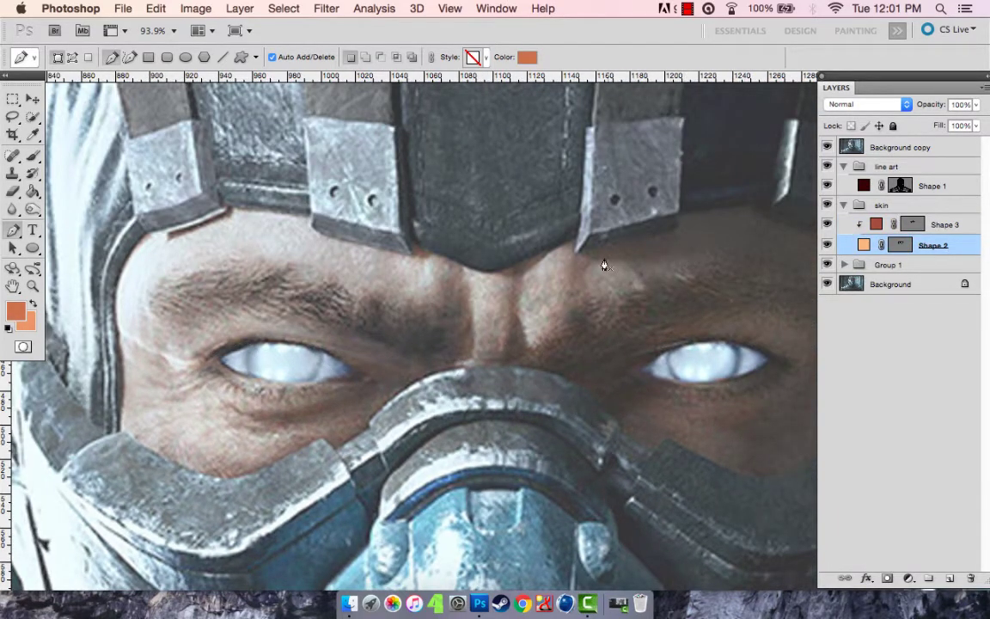
Step: Trace a closed shadow shape from the right brow around the right eye, cheek and temple
left_click(577, 250)
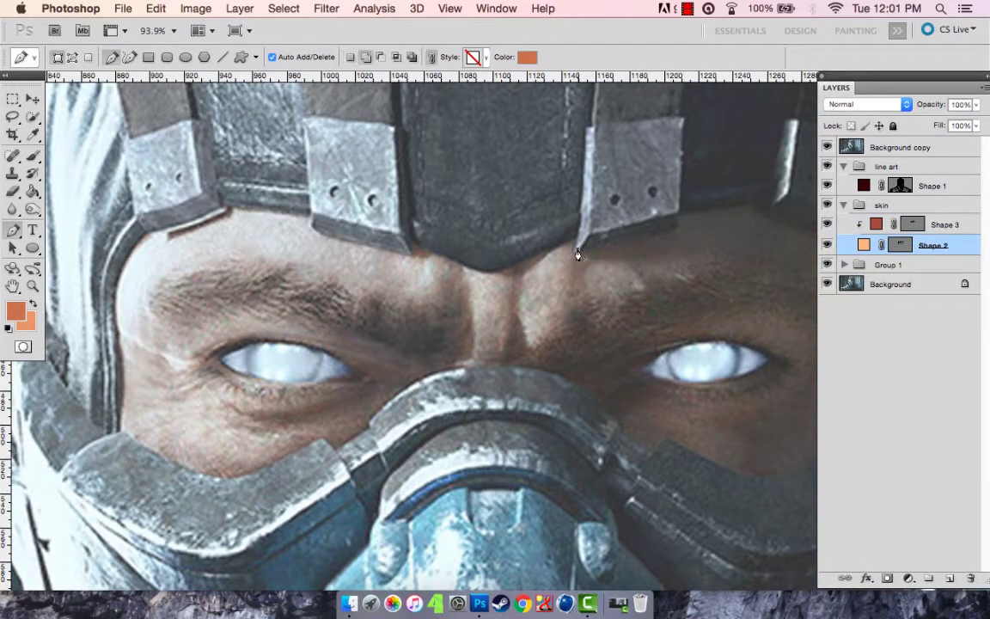
left_click_drag(641, 257, 690, 255)
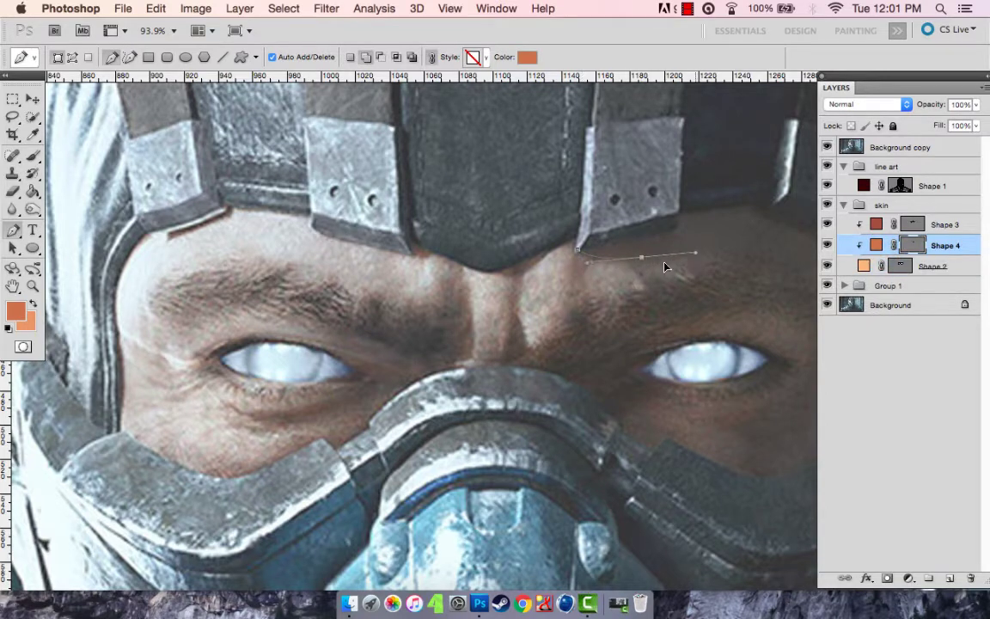
key("ctrl+z")
scroll(743, 264, "right", 5)
left_click_drag(683, 323, 707, 380)
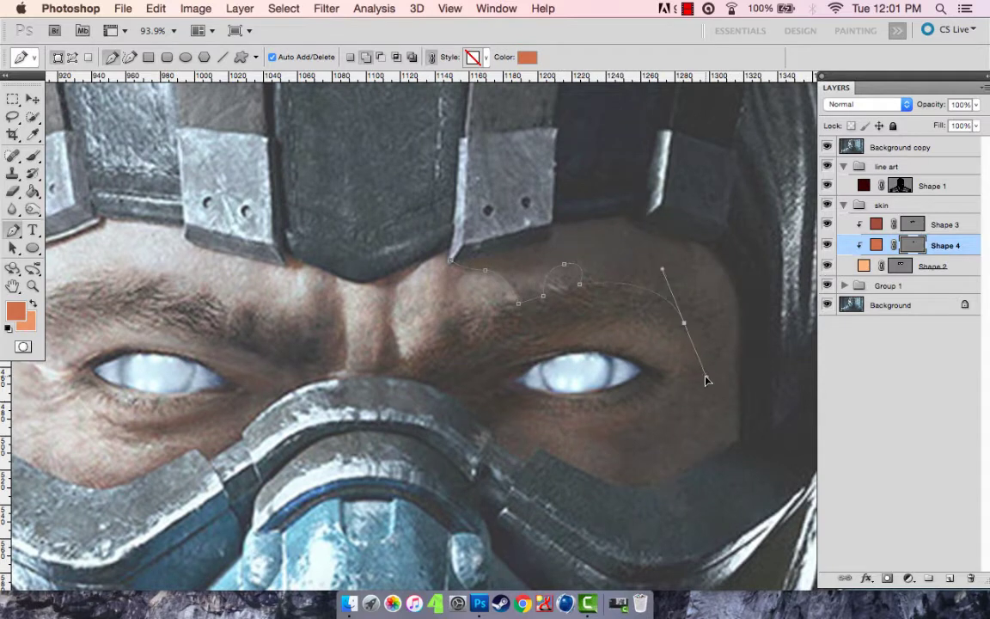
mouse_move(651, 413)
left_mouse_down()
mouse_move(622, 439)
mouse_move(678, 457)
left_mouse_up()
left_click_drag(589, 487, 653, 498)
left_click_drag(747, 444, 756, 378)
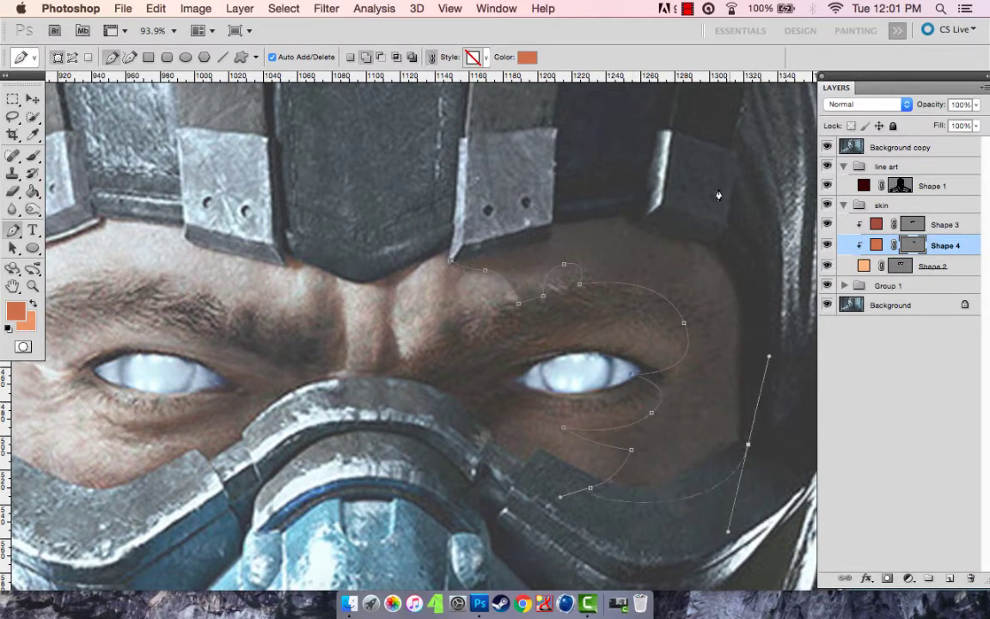
left_click_drag(719, 188, 658, 153)
left_click(450, 260)
key("Return")
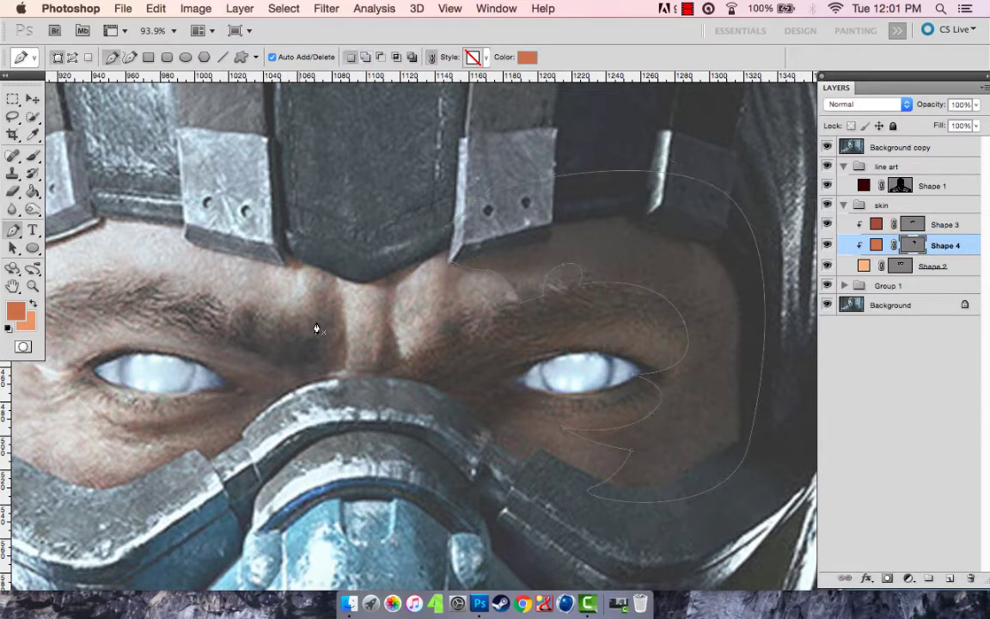
Step: Zoom in and start a shadow outline across the brow and nose bridge, undoing stray points
key("ctrl+plus")
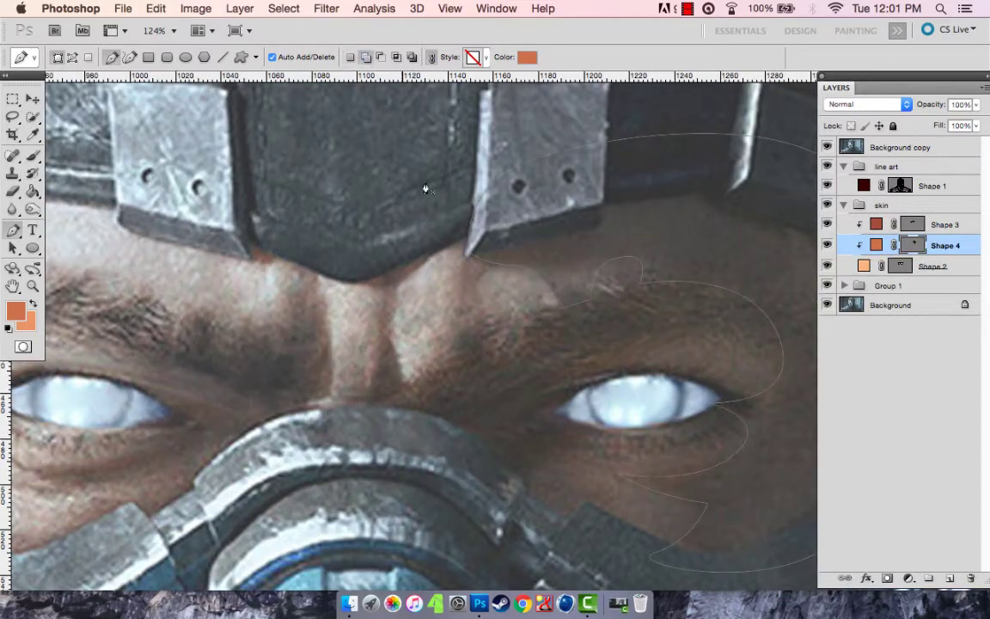
left_click(509, 316, "alt")
left_click_drag(458, 241, 431, 273)
left_click_drag(408, 372, 430, 406)
left_click(383, 425)
key("super+z")
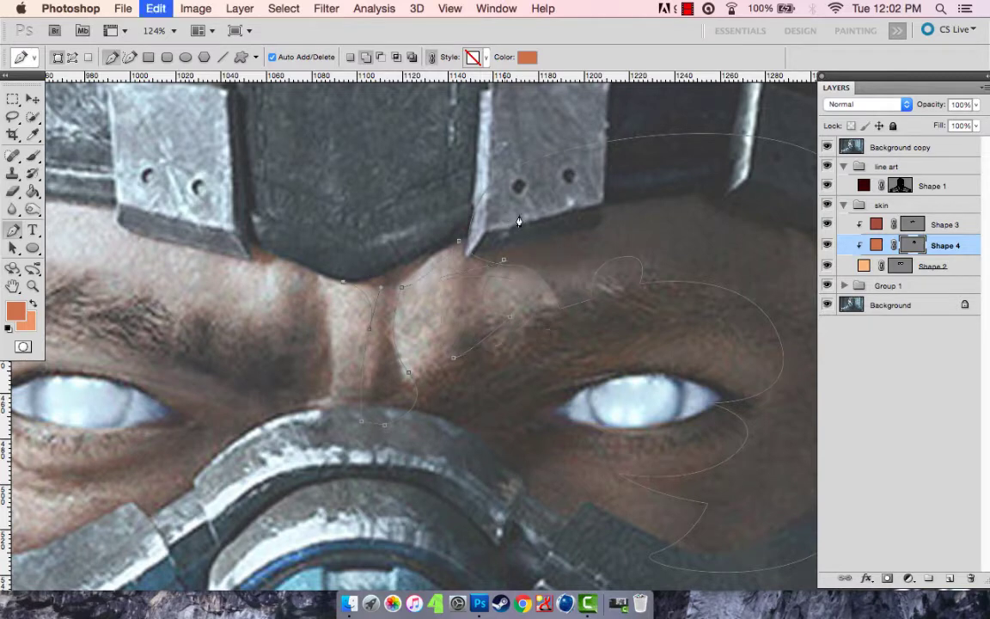
scroll(404, 275, "down", 1)
scroll(336, 277, "left", 5)
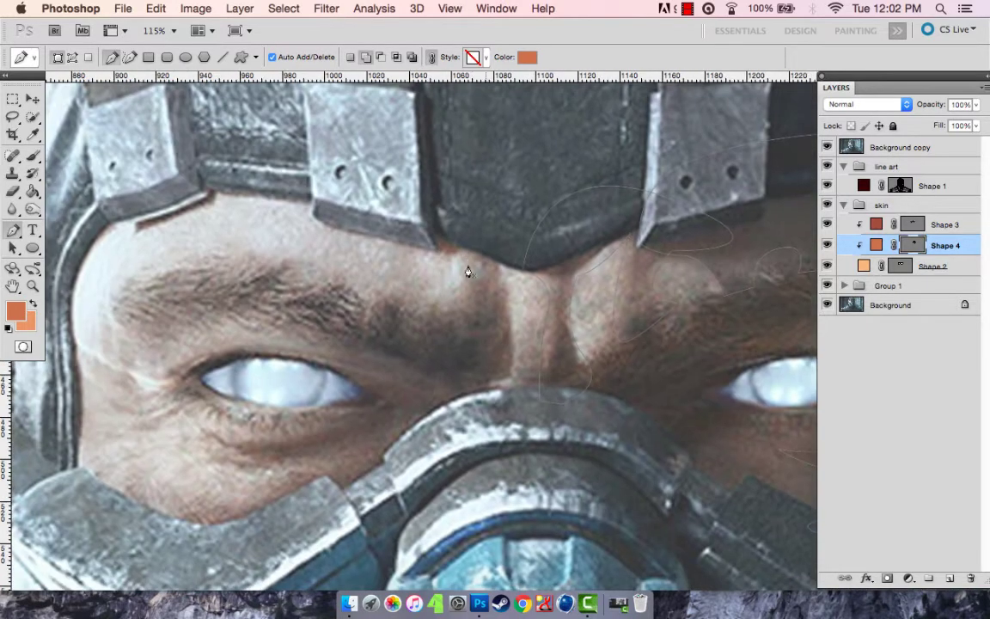
mouse_move(448, 340)
left_mouse_down()
mouse_move(486, 368)
mouse_move(519, 306)
left_mouse_up()
scroll(426, 270, "down", 2)
scroll(426, 270, "left", 2)
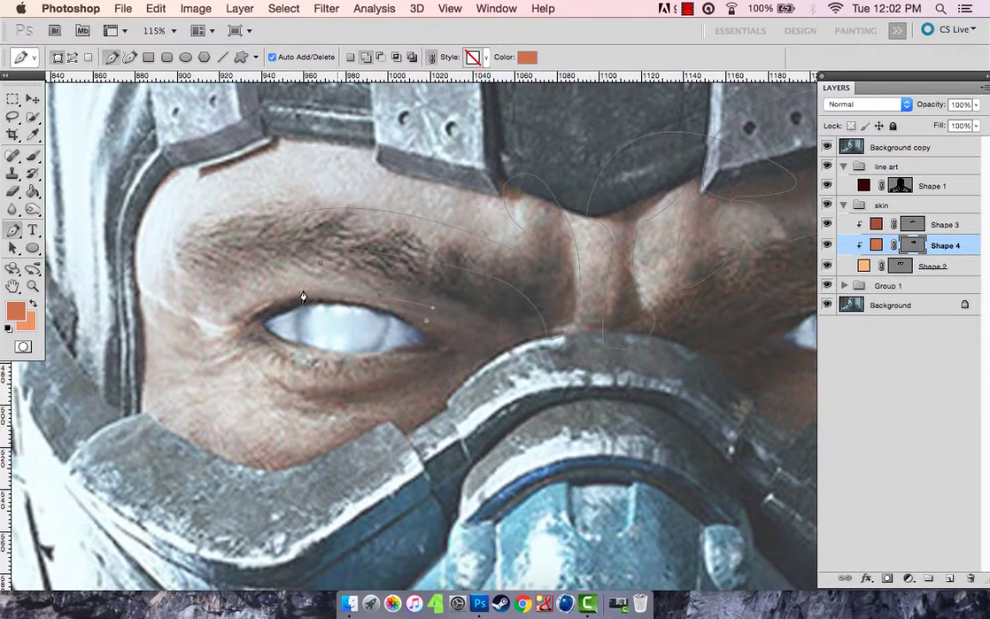
Step: Trace shadow curves above and below the left eye, undoing a misplaced point
left_click_drag(307, 300, 275, 309)
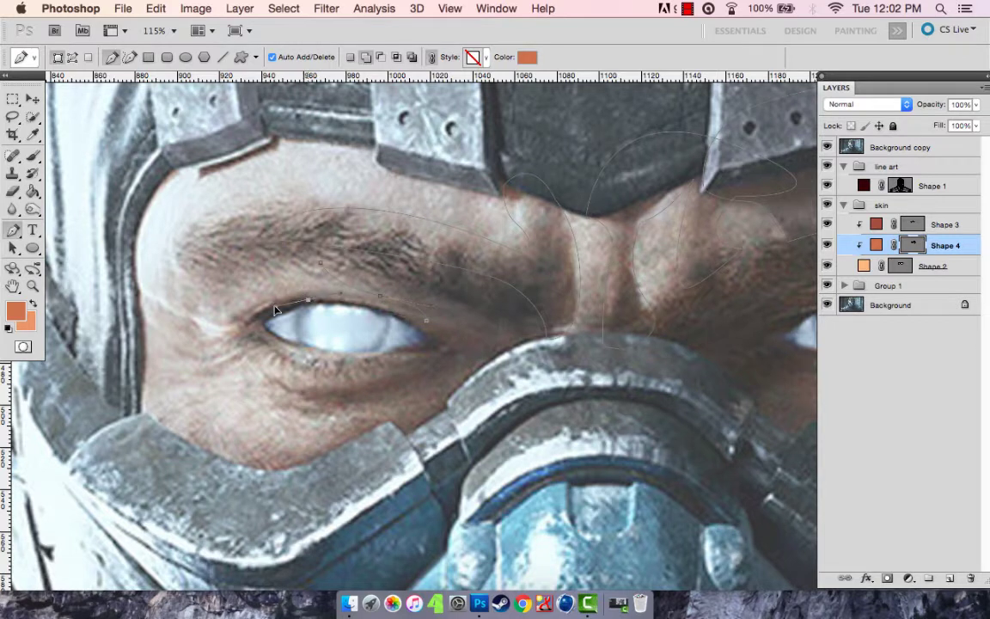
left_click(396, 376, "ctrl")
left_click_drag(273, 381, 191, 356)
mouse_move(272, 384)
left_mouse_down()
mouse_move(345, 409)
mouse_move(413, 406)
left_mouse_up()
key("ctrl+z")
left_click_drag(550, 330, 552, 268)
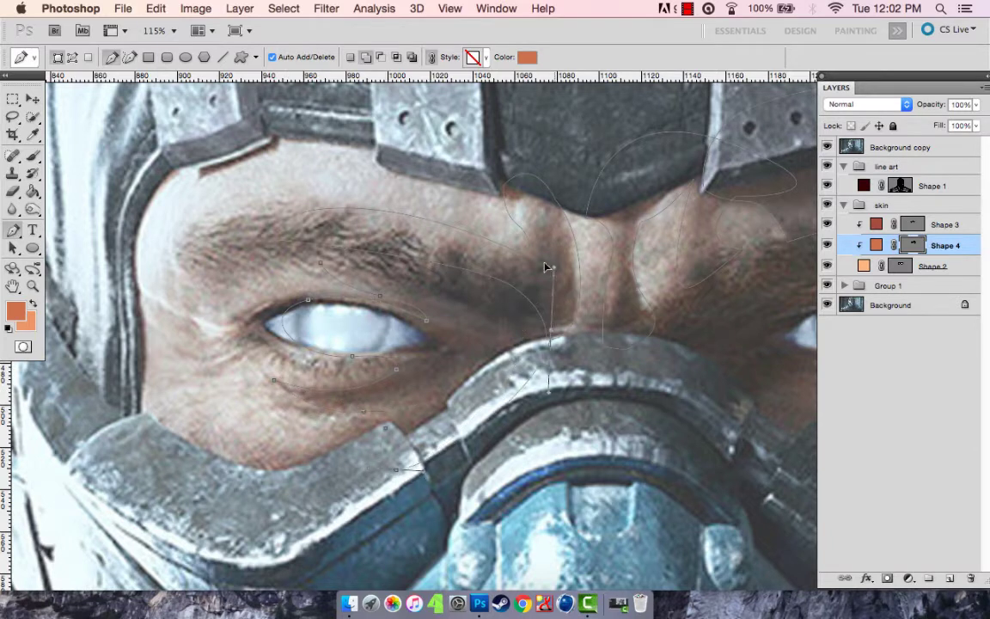
key("Return")
left_click_drag(427, 436, 411, 379)
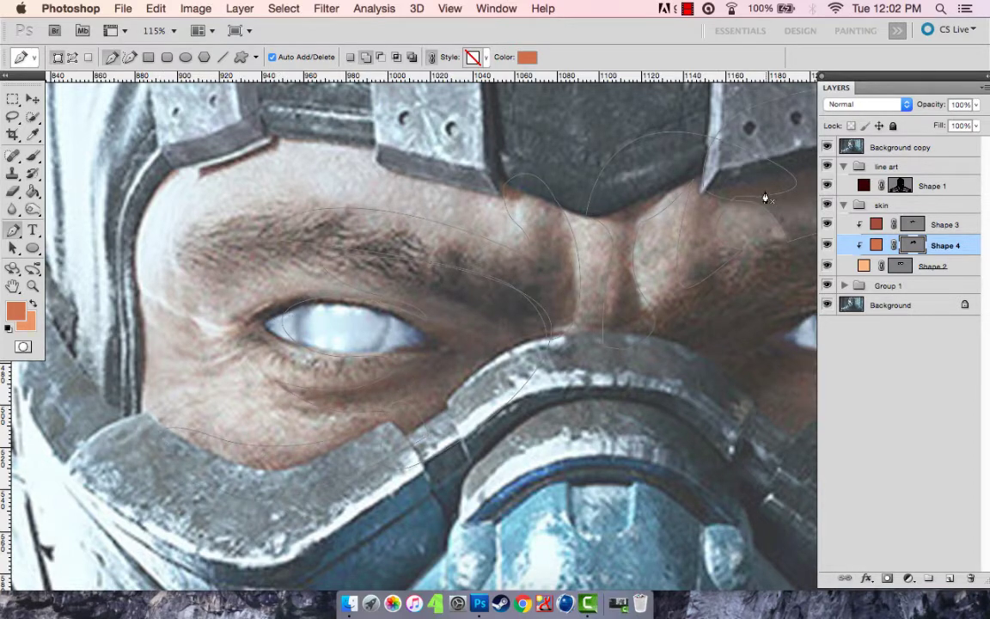
scroll(767, 198, "down", 1)
scroll(705, 256, "right", 5)
Step: On Shape 2, draw a highlight shape around the right eye, then hide the reference photo
left_click(958, 266)
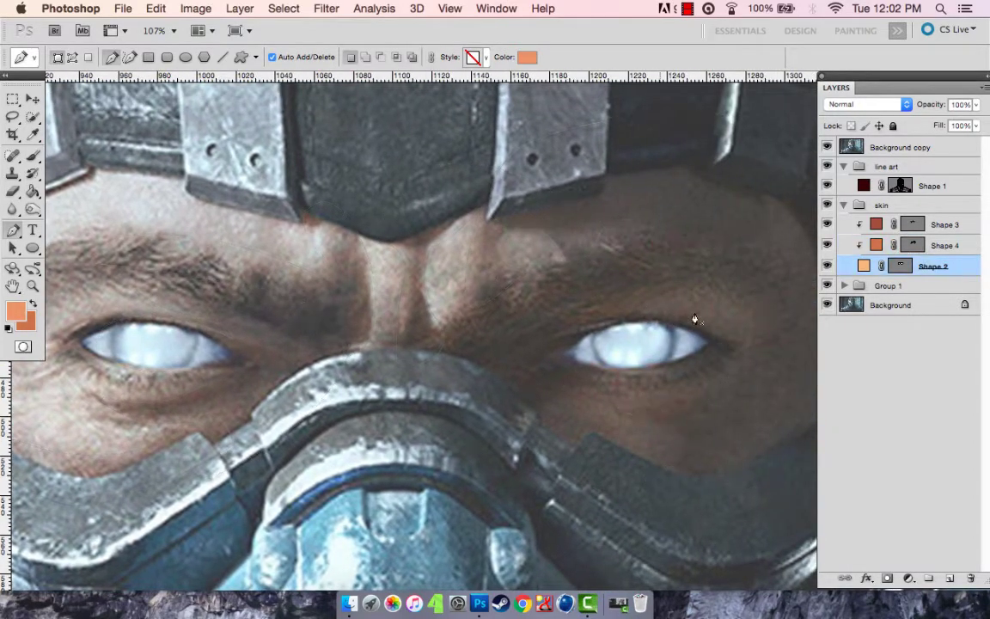
left_click(643, 316)
left_click_drag(777, 337, 790, 282)
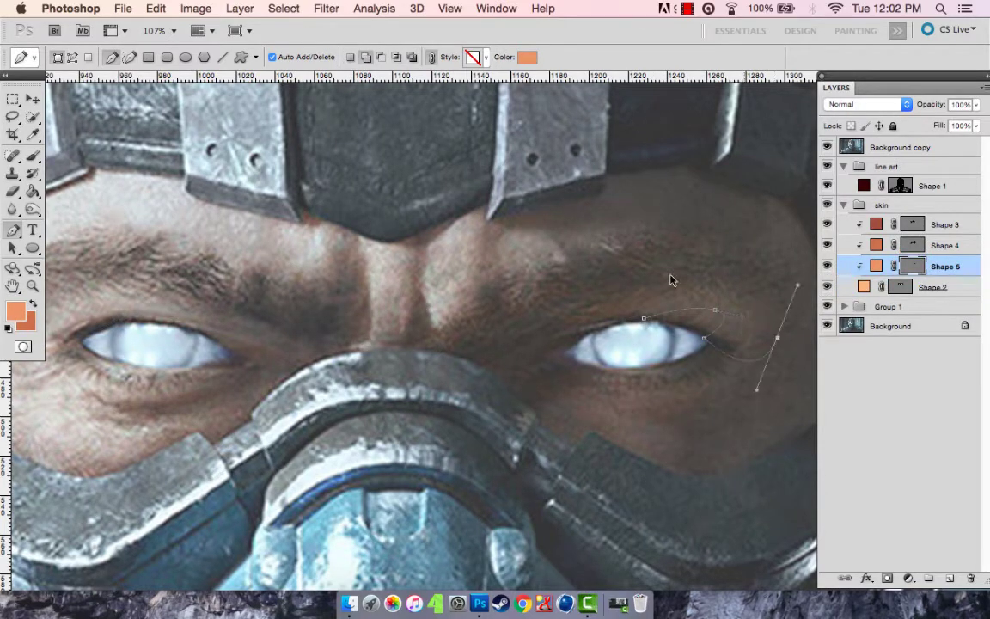
left_click_drag(640, 275, 705, 261)
left_click_drag(594, 347, 640, 348)
left_click(641, 323)
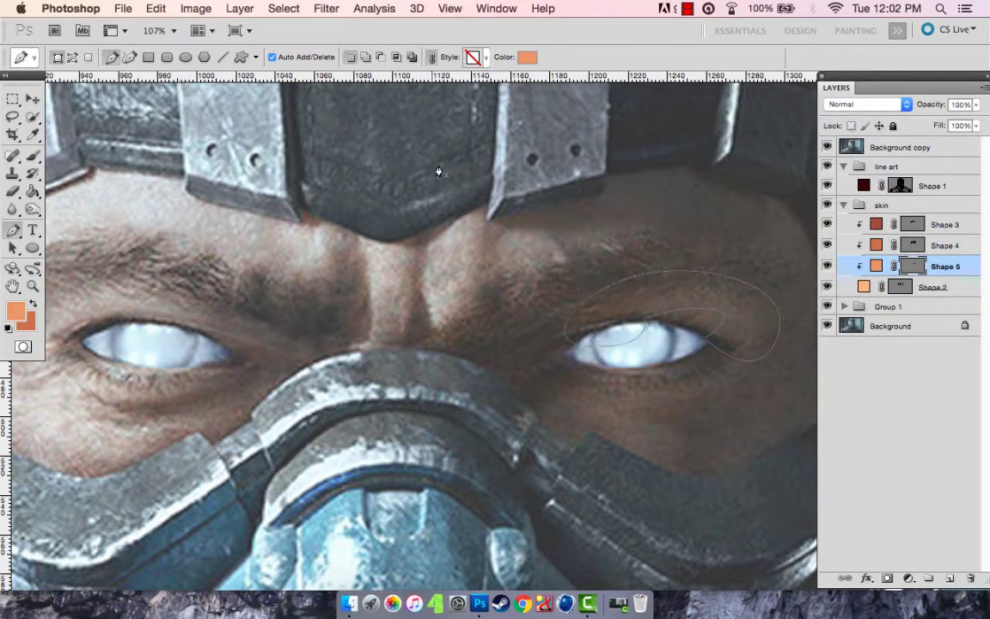
left_click(826, 147)
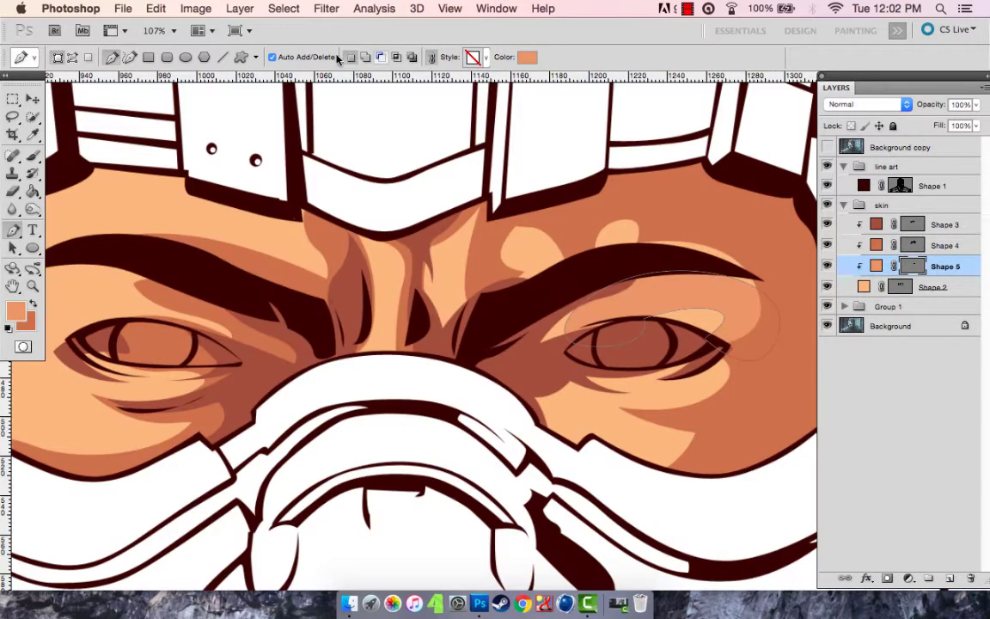
Step: Draw curved highlight shapes below the right eye and along the cheek
left_click(662, 371)
left_click(602, 397)
left_click_drag(681, 444, 724, 461)
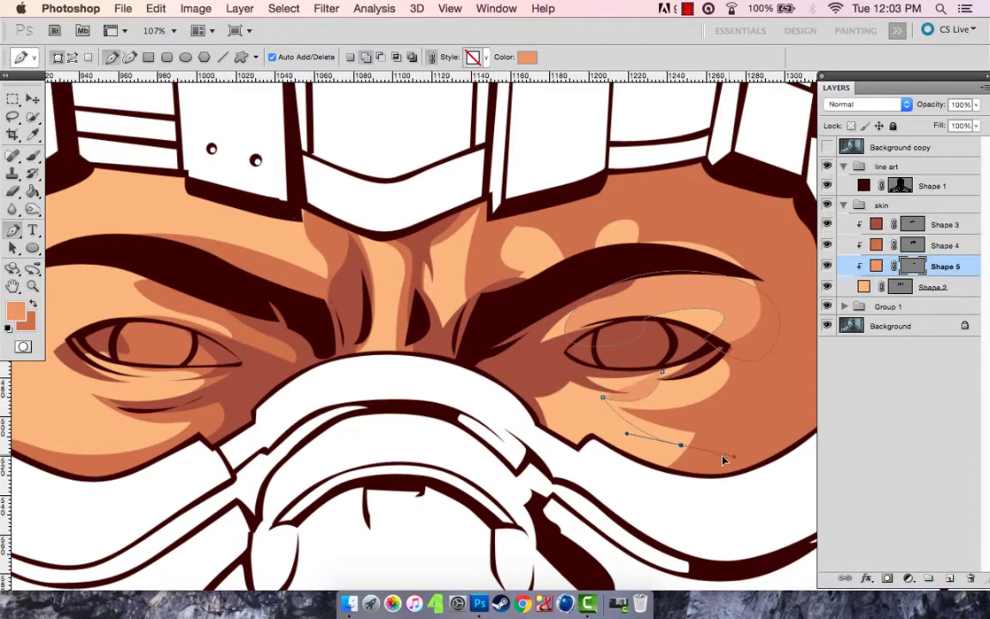
left_click_drag(644, 514, 789, 389)
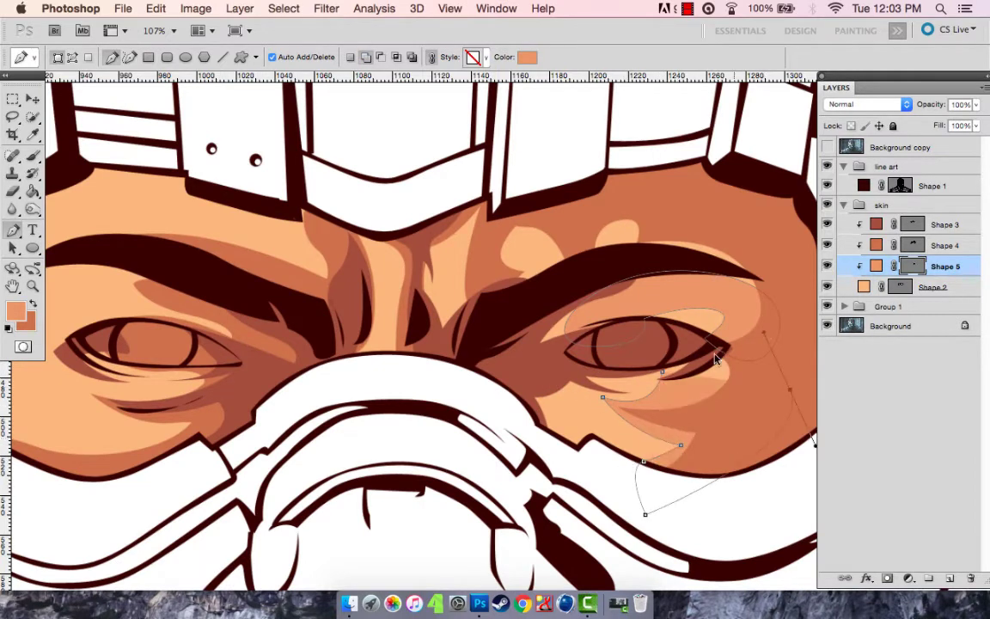
left_click(660, 374)
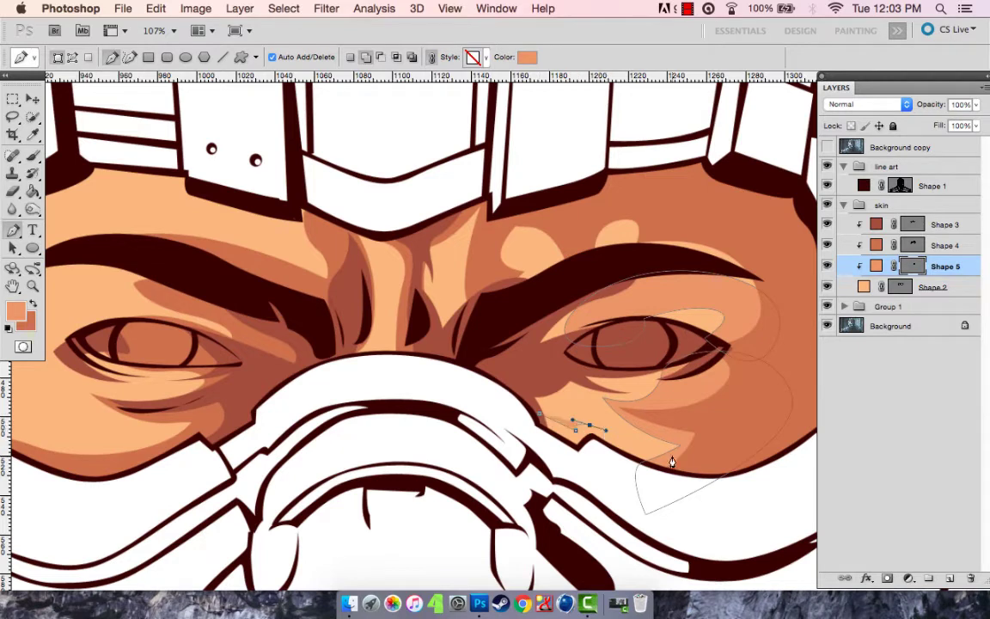
left_click_drag(509, 421, 464, 370)
left_click(573, 419)
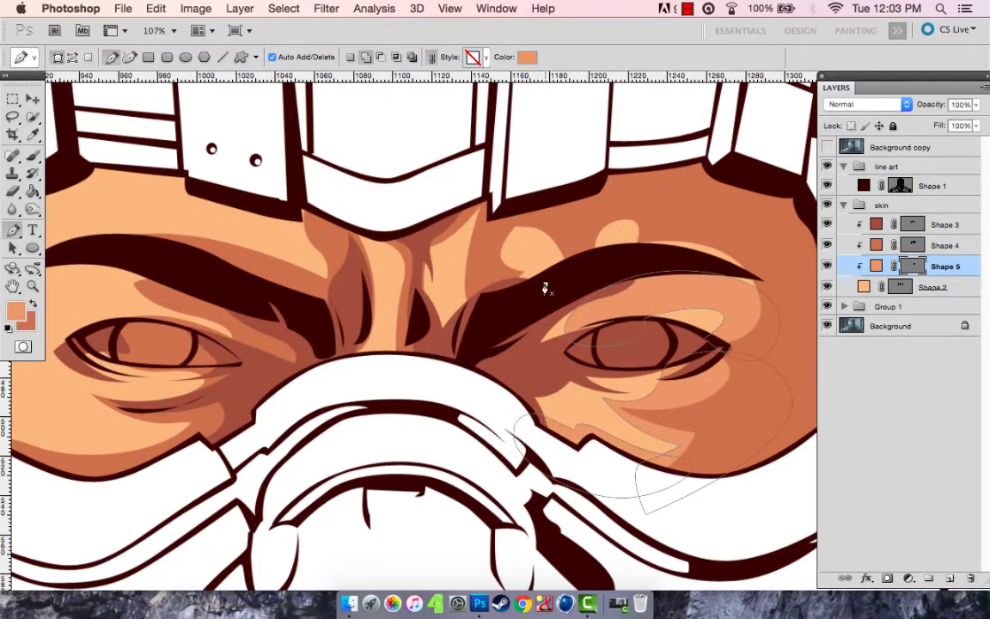
Step: Trace a closed highlight shape above the right brow
left_click(599, 260)
left_click_drag(636, 226, 666, 226)
left_click_drag(620, 198, 644, 199)
left_click_drag(544, 283, 593, 277)
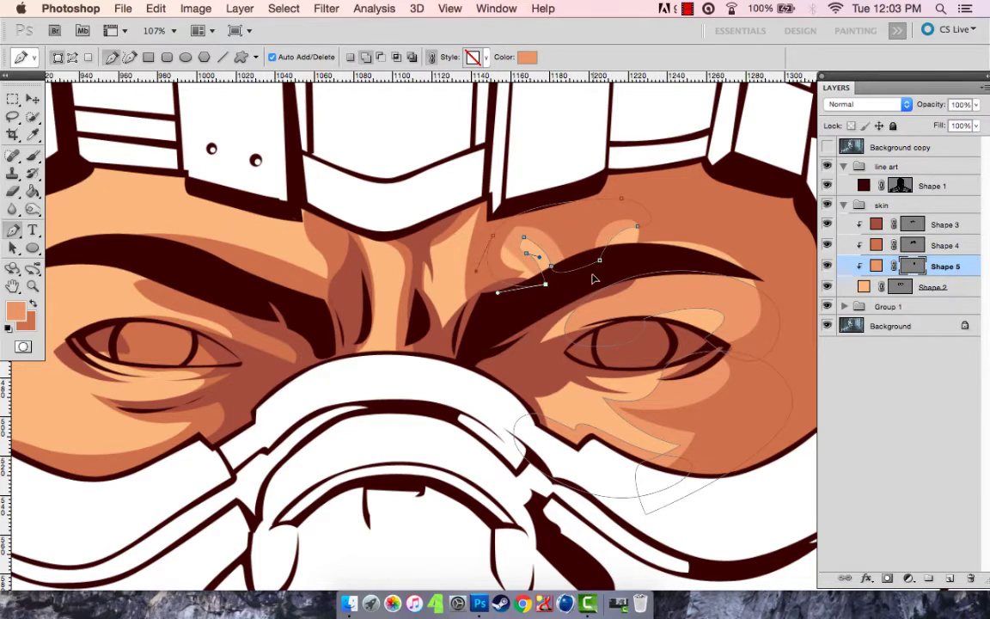
left_click(523, 238)
Step: Add highlight shapes between the brows and down the nose bridge
left_click(445, 329)
left_click(440, 264)
left_click_drag(452, 228, 471, 236)
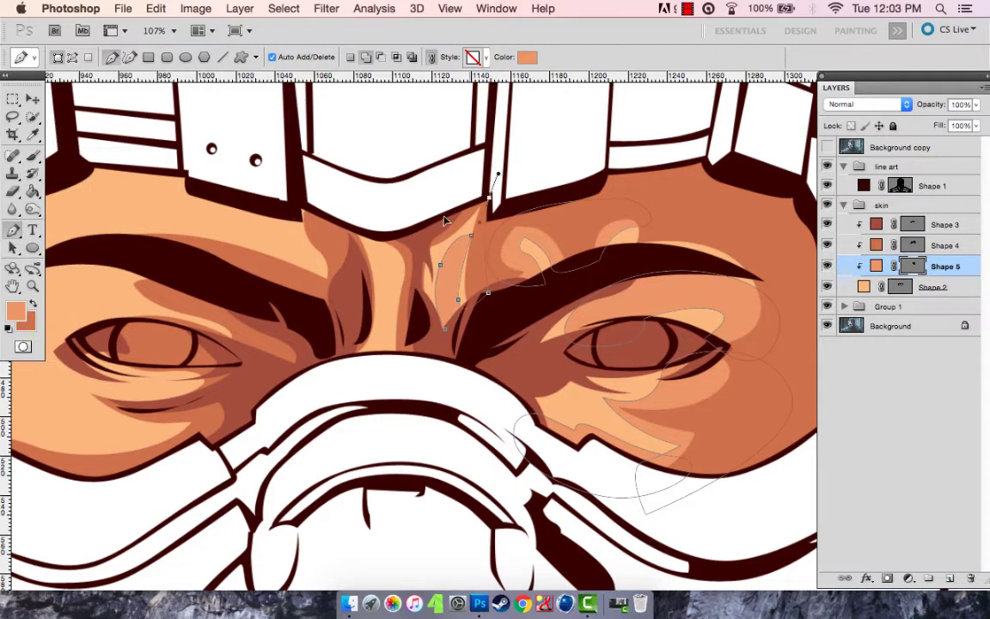
left_click(420, 321)
left_click(440, 336)
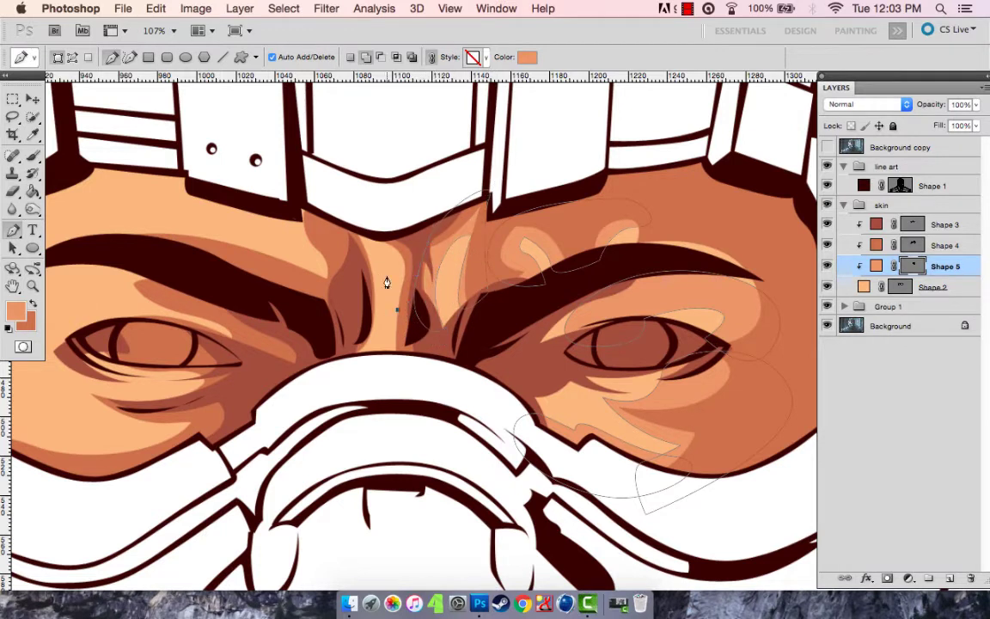
left_click(375, 190)
mouse_move(379, 345)
left_mouse_down()
mouse_move(368, 354)
mouse_move(393, 357)
left_mouse_up()
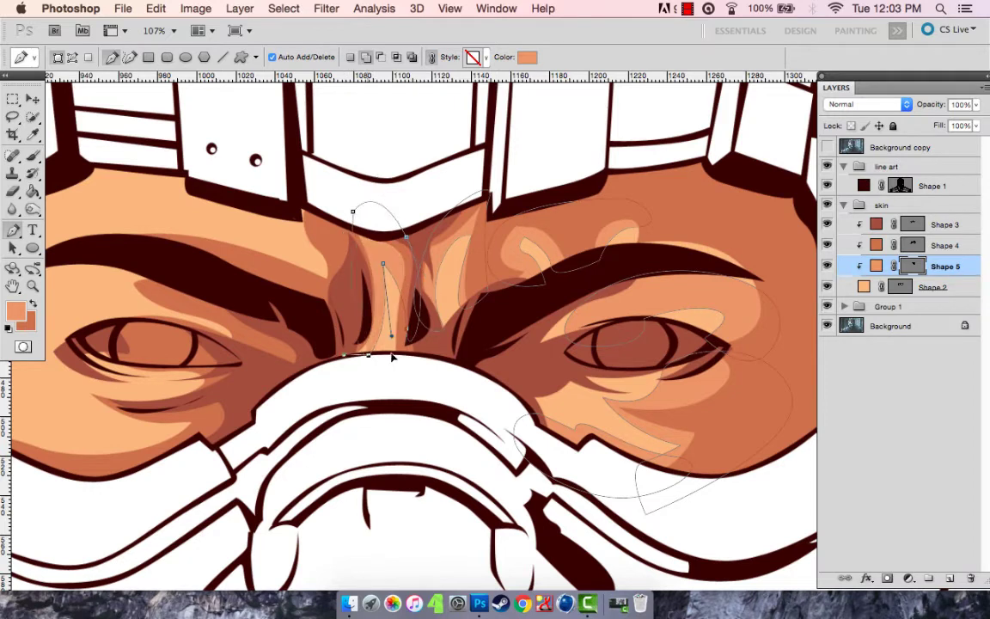
scroll(408, 320, "left", 5)
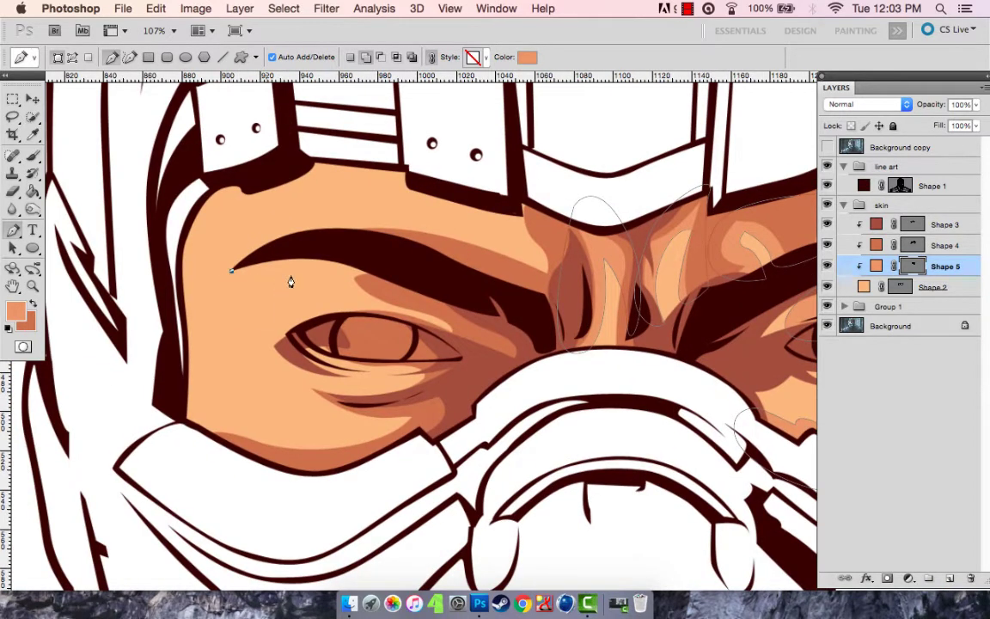
Step: Outline a highlight above, beside and under the left eye, extending onto the cheek
left_click(284, 278)
left_click(361, 296)
left_click_drag(264, 340, 240, 373)
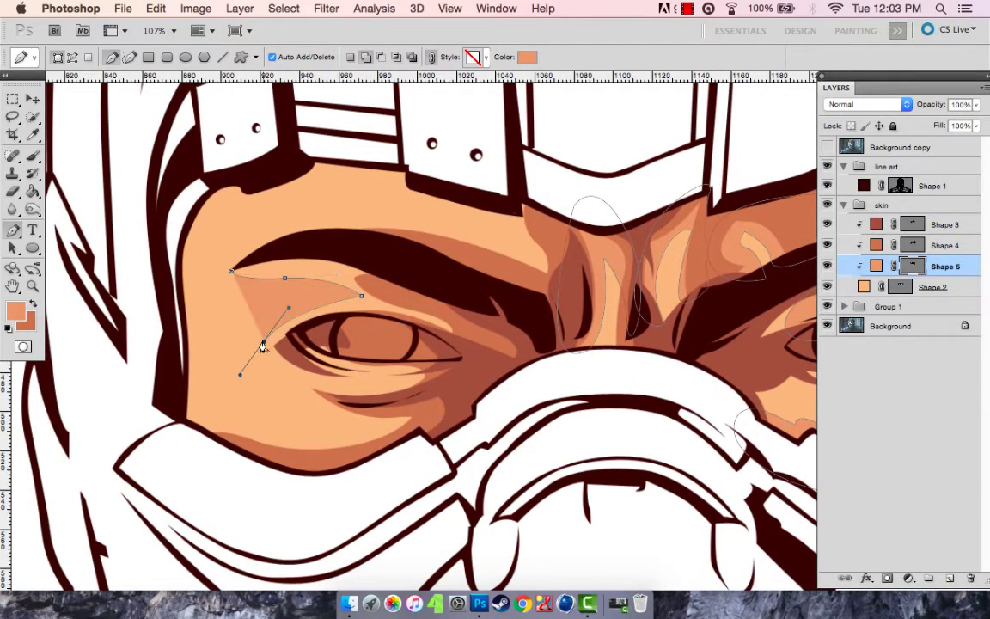
left_click(341, 379)
left_click(398, 375)
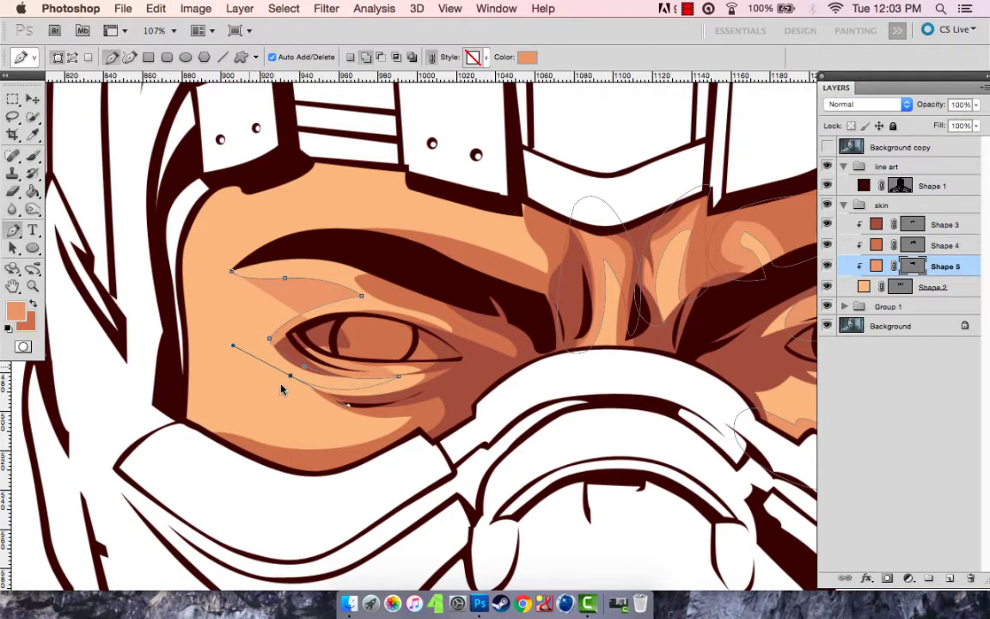
left_click(289, 374)
left_click_drag(352, 421, 399, 429)
Step: Trace the left highlight along the cheek, jaw and brow, close it, and show the reference photo
left_click(240, 407)
left_click(151, 389)
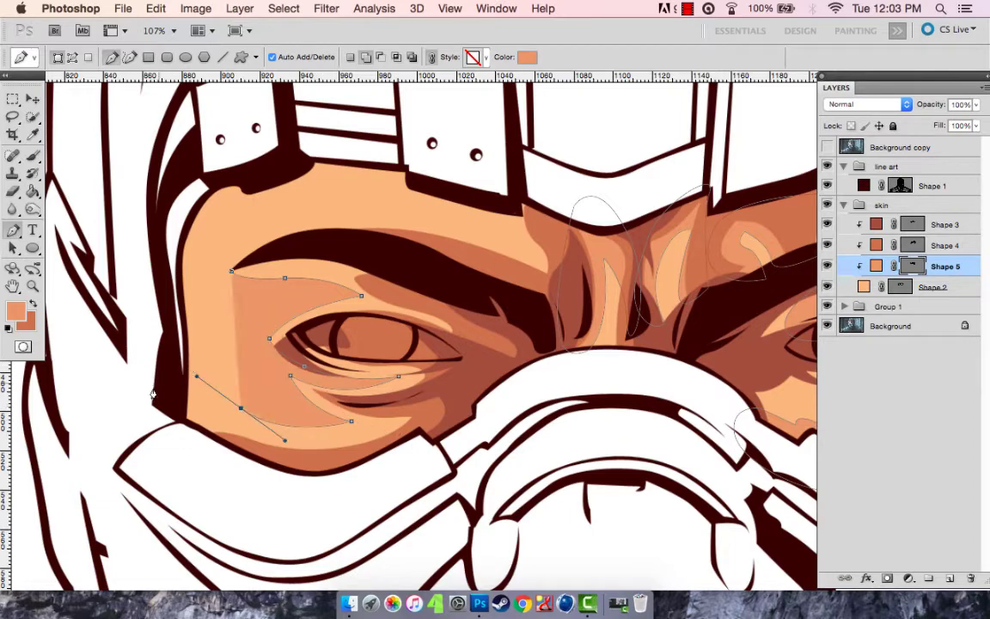
left_click_drag(206, 470, 281, 497)
left_click_drag(542, 366, 551, 448)
left_click_drag(230, 271, 206, 253)
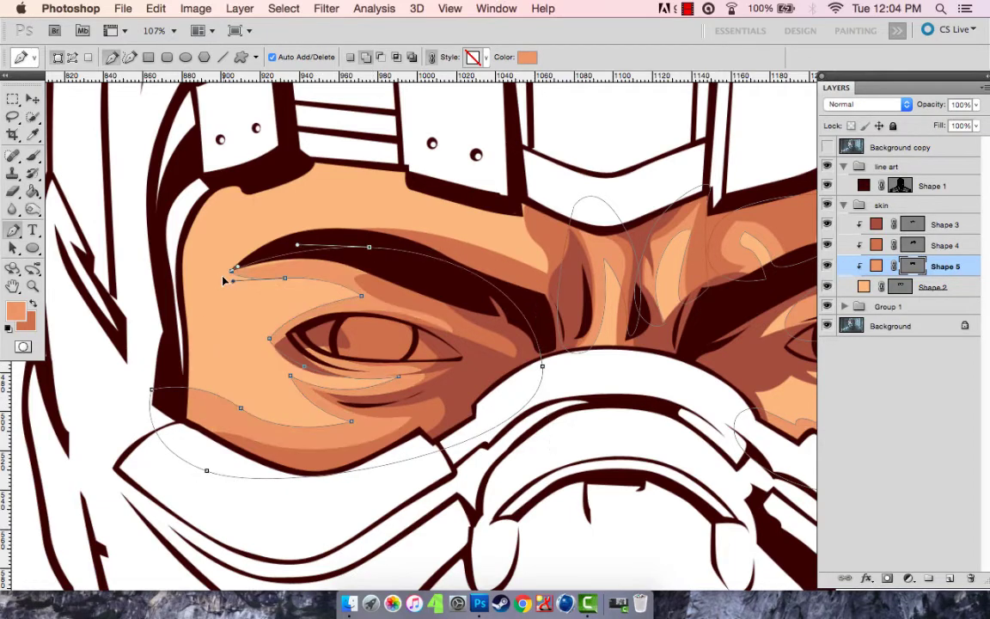
left_click(826, 147)
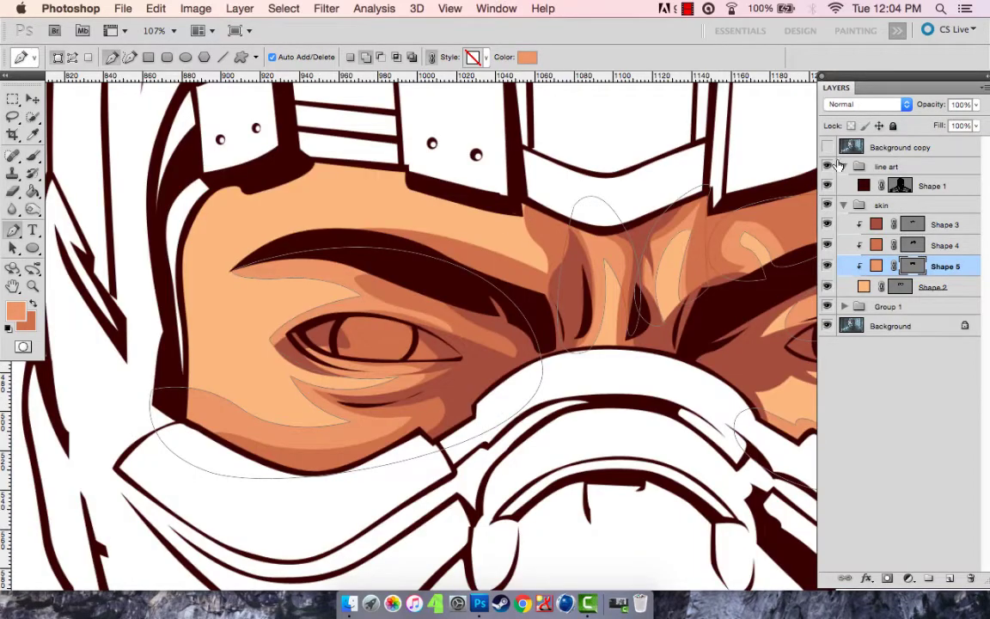
left_click(827, 147)
Step: Extend the highlight outline over the brow up toward the helmet, then hide the reference photo
left_click_drag(540, 256, 574, 251)
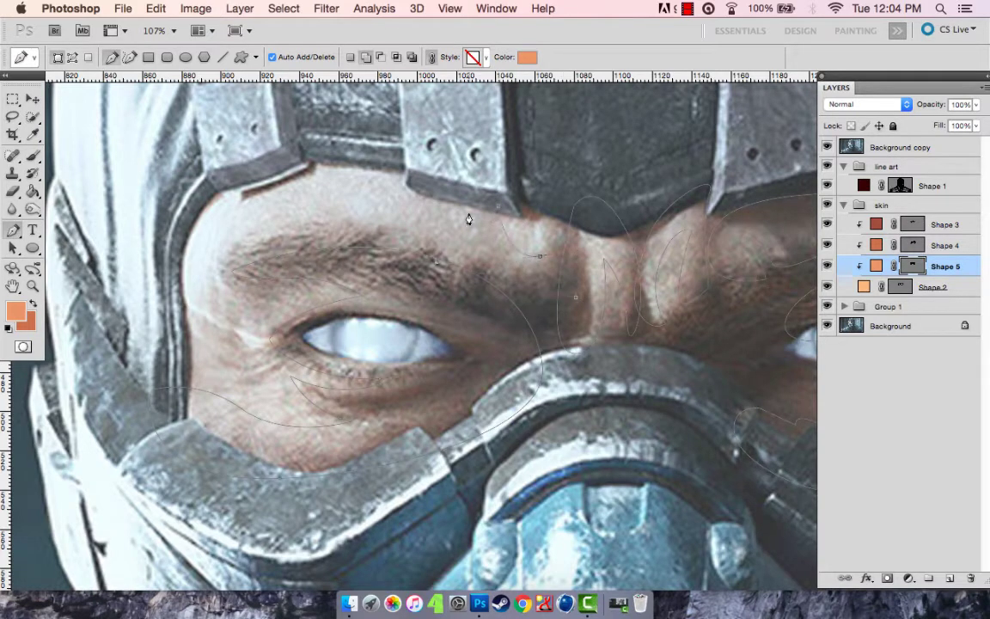
left_click_drag(469, 208, 456, 163)
left_click(827, 147)
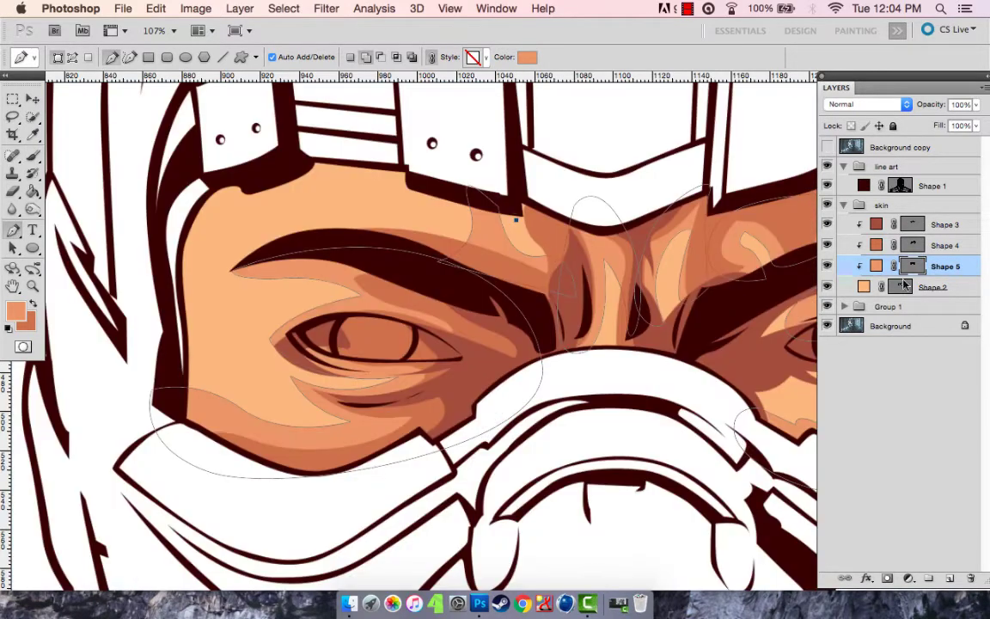
Step: With Shape 2 active, set the foreground colour to a lighter peach skin tone
left_click(934, 289)
left_click(15, 311)
left_click_drag(272, 360, 249, 349)
left_click(519, 334)
key("p")
Step: Draw a closed light peach shape over the brow and down the left temple
left_click(387, 162)
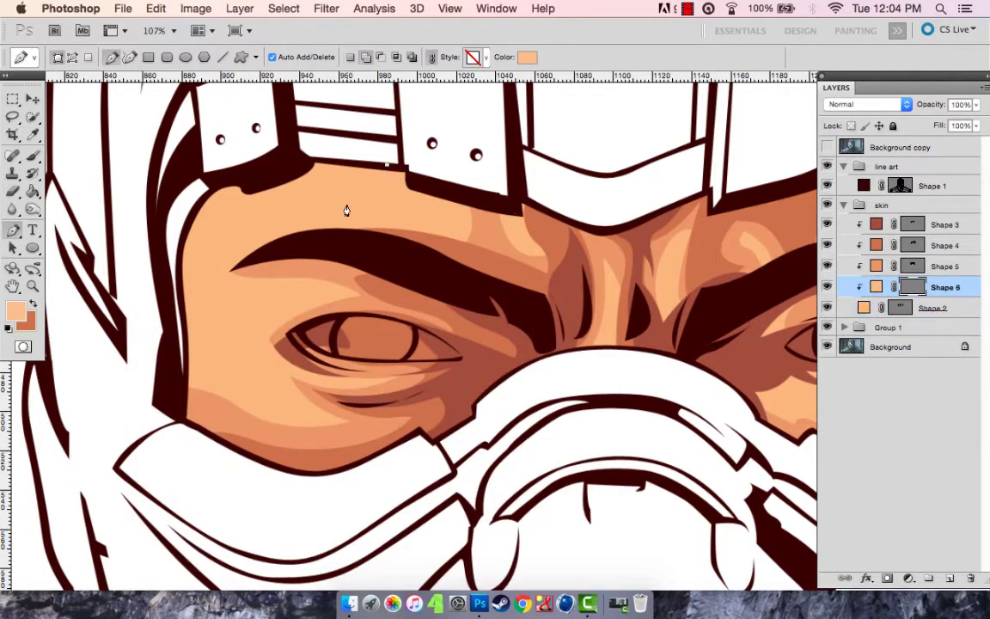
left_click_drag(325, 211, 369, 210)
left_click(204, 276)
left_click_drag(279, 295, 314, 293)
left_click_drag(240, 371, 204, 402)
left_click(169, 387)
left_click_drag(180, 200, 221, 107)
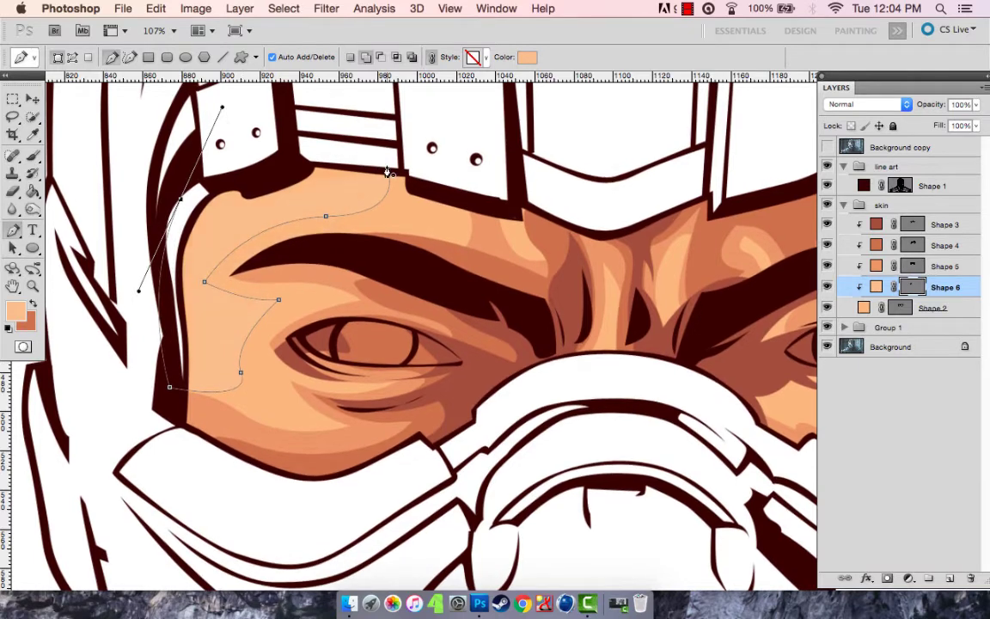
left_click(387, 171)
Step: Outline a light shading shape on the cheek below the right eye
scroll(387, 172, "right", 5)
scroll(387, 172, "down", 1)
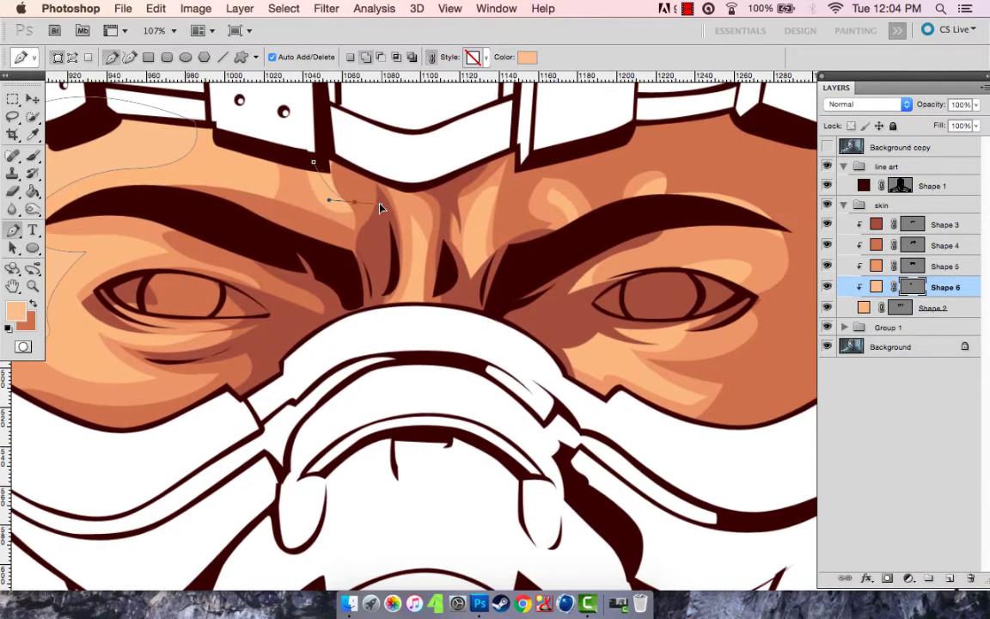
scroll(495, 341, "right", 4)
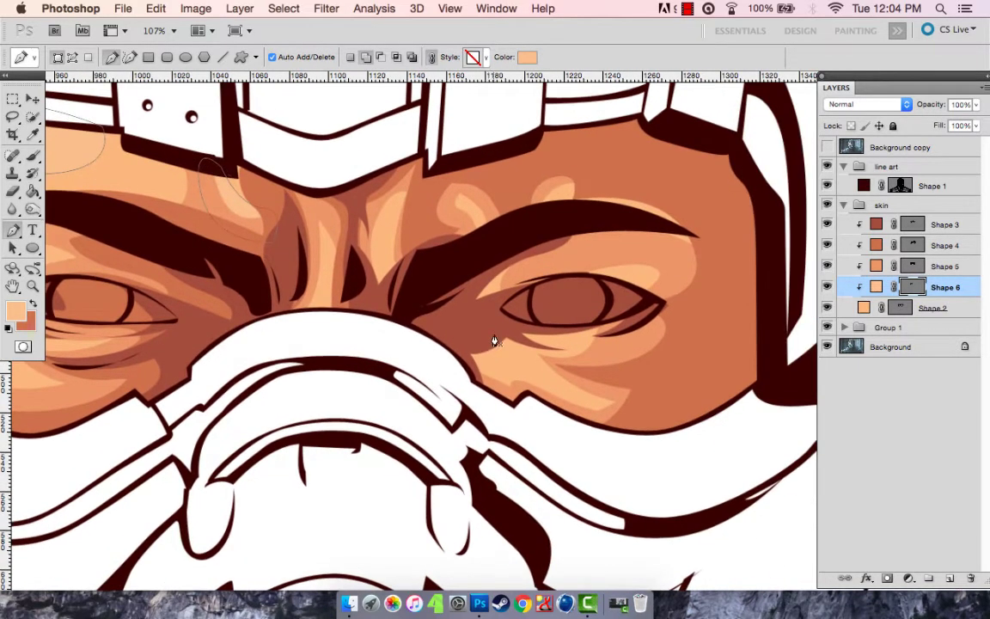
left_click(625, 396)
left_click(625, 435)
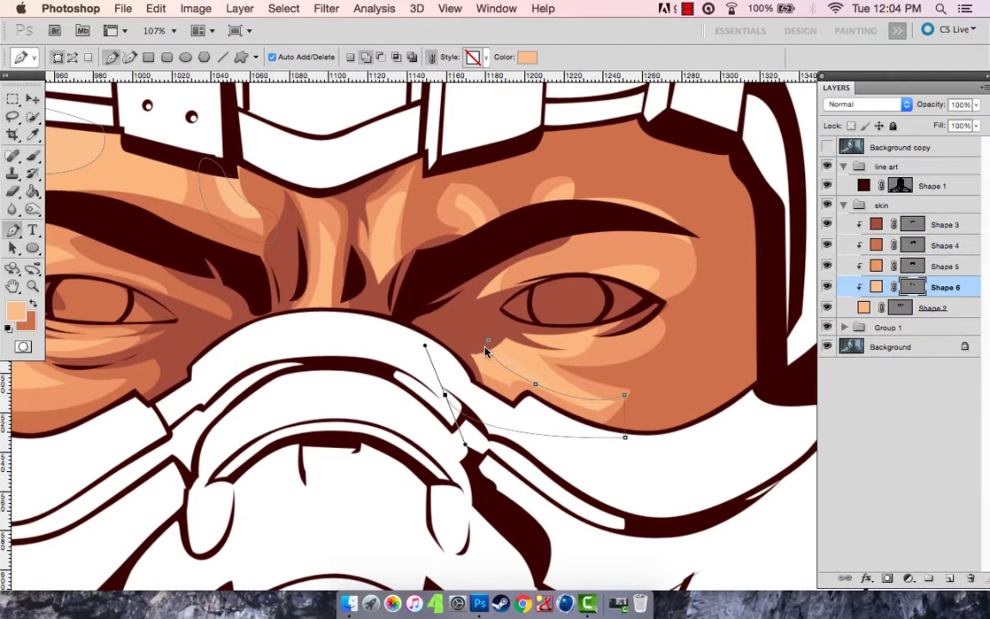
left_click_drag(443, 383, 435, 311)
scroll(491, 351, "down", 3)
scroll(444, 264, "down", 2)
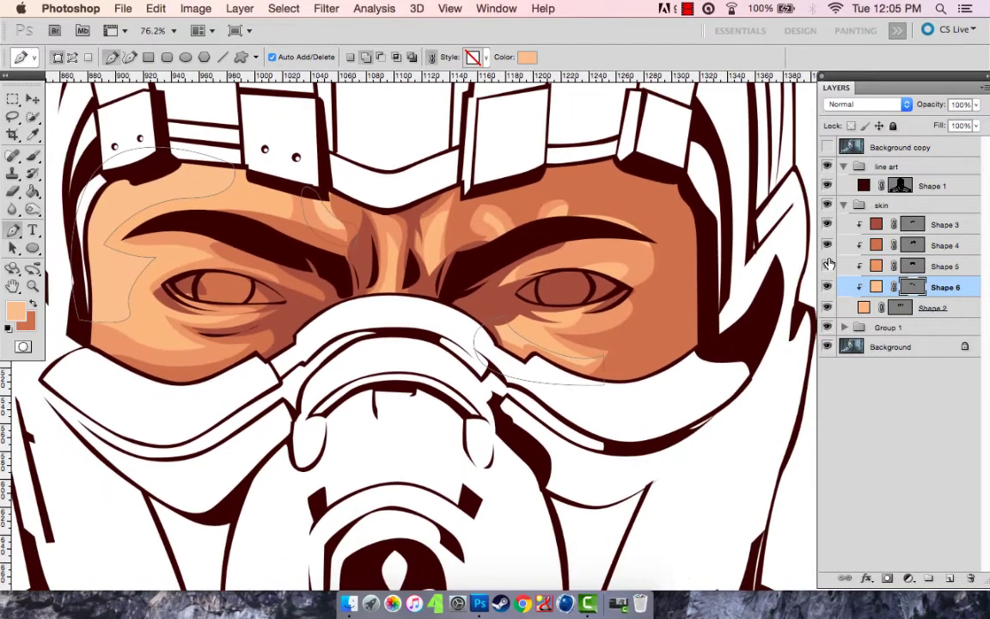
Step: Collapse the skin group and create a new layer group named 'eyes'
left_click(843, 206)
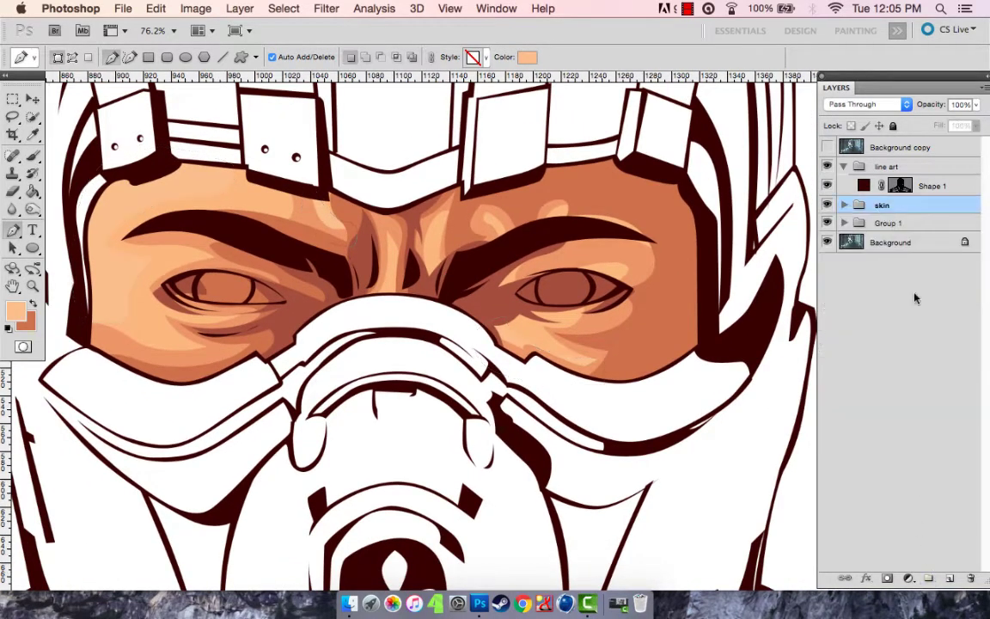
left_click(928, 577)
double_click(892, 204)
type("eyes")
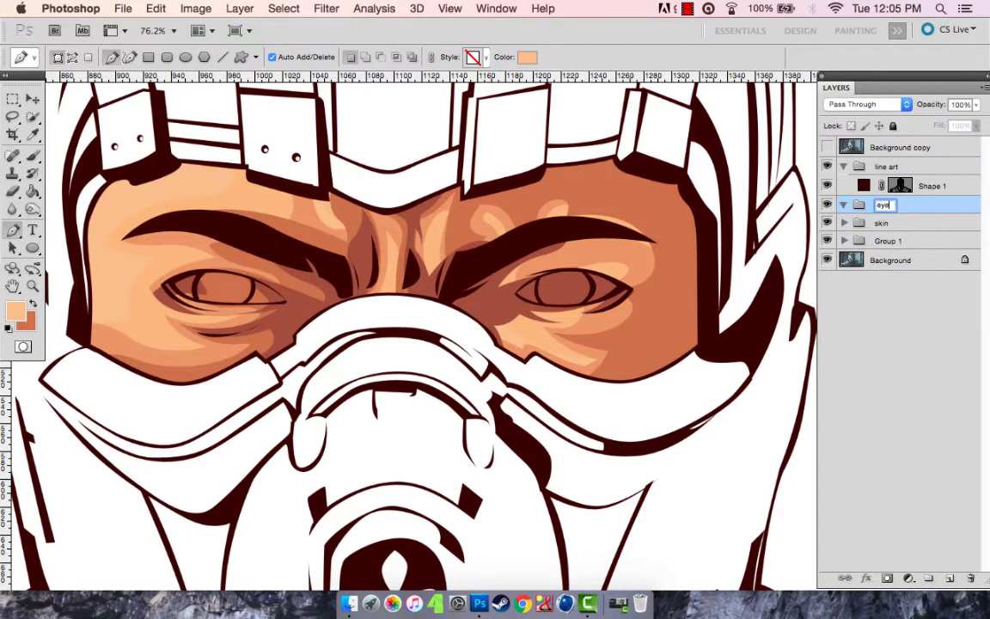
key("Return")
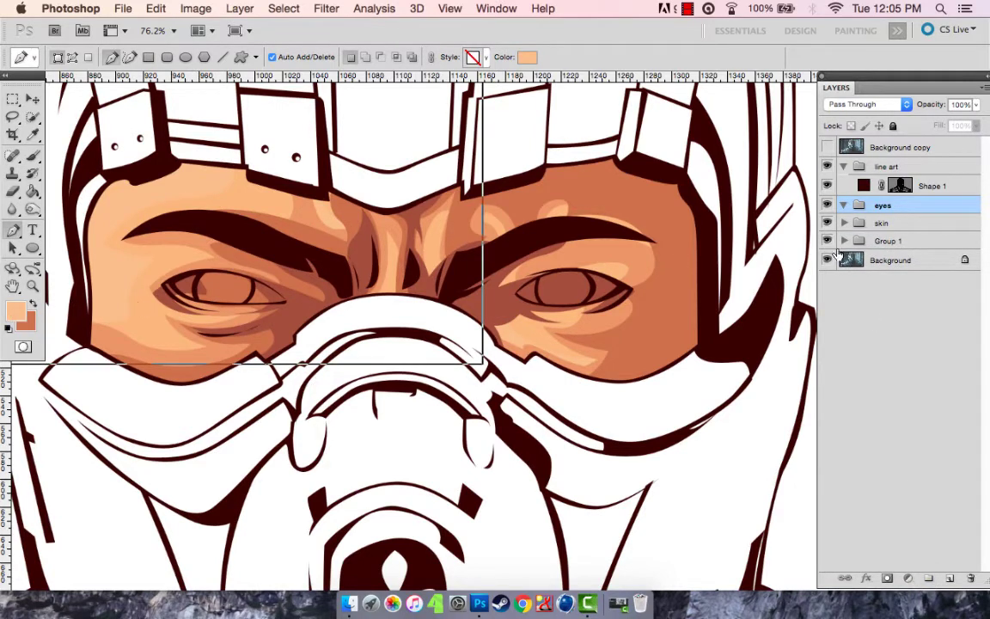
Step: Undo the accidental shape and set the foreground colour to white for the eye whites
left_click(488, 230)
key("super+z")
scroll(555, 270, "up", 3)
key("i")
left_click(15, 311)
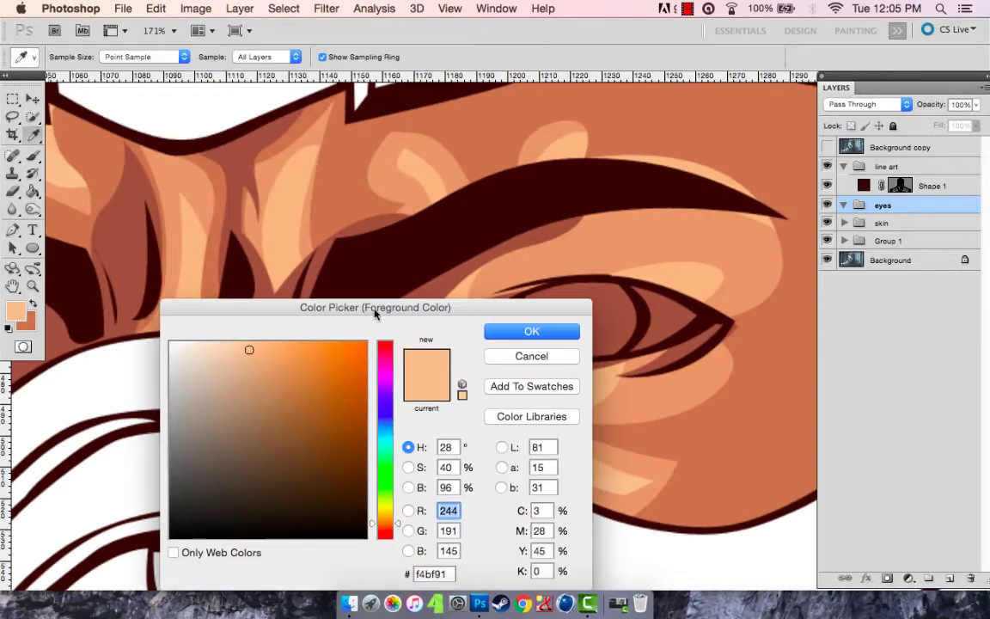
left_click(171, 342)
left_click(532, 331)
key("p")
Step: Pen-draw the white eye shape around the right eye along its upper lid
scroll(592, 321, "up", 3)
left_click(394, 346)
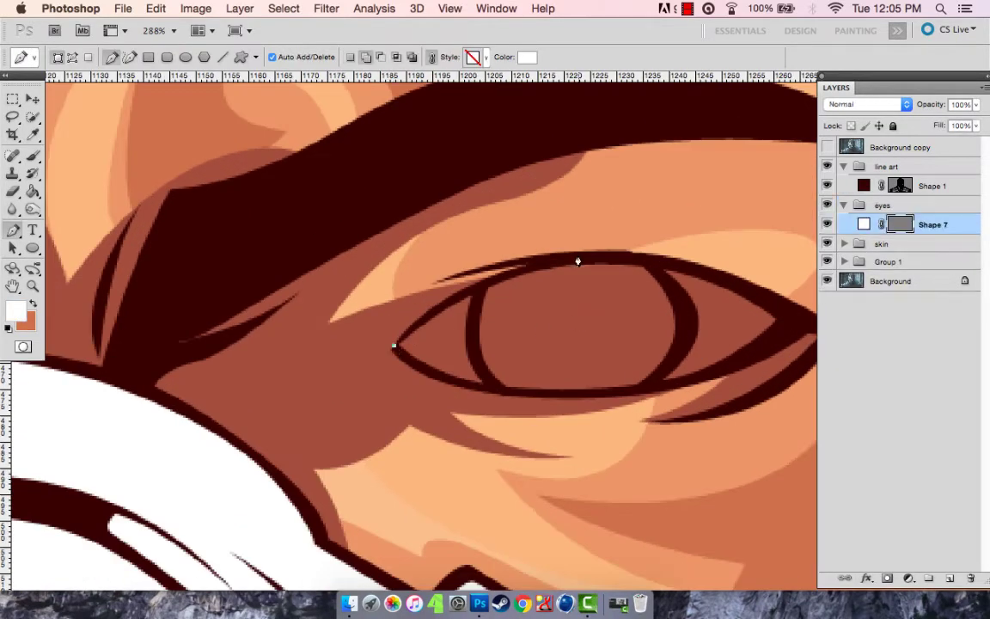
left_click_drag(578, 260, 702, 238)
mouse_move(814, 325)
left_mouse_down()
mouse_move(685, 286)
mouse_move(722, 368)
left_mouse_up()
left_click_drag(264, 306, 471, 423)
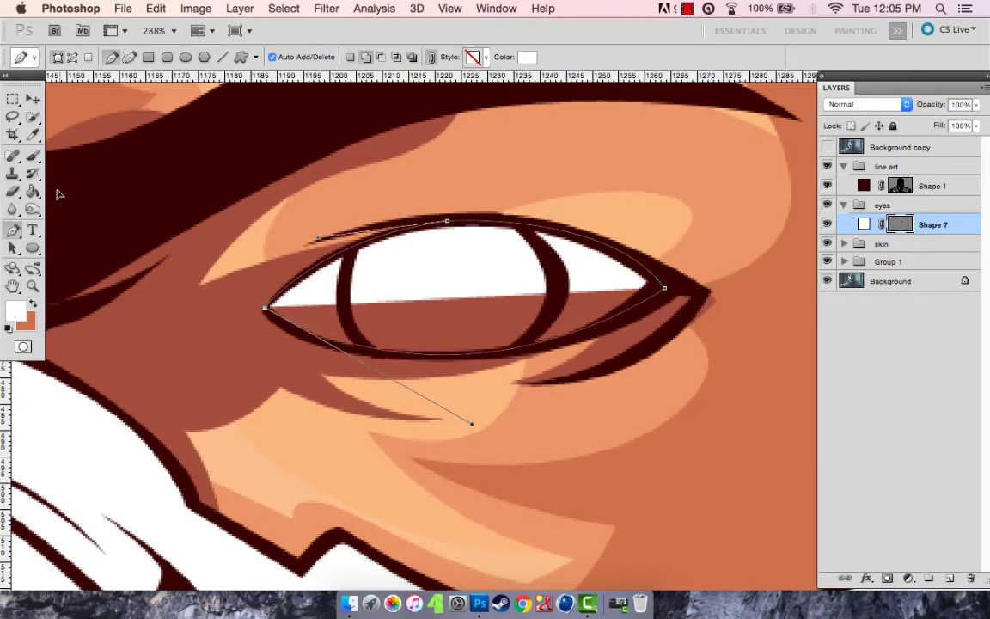
scroll(101, 211, "down", 3)
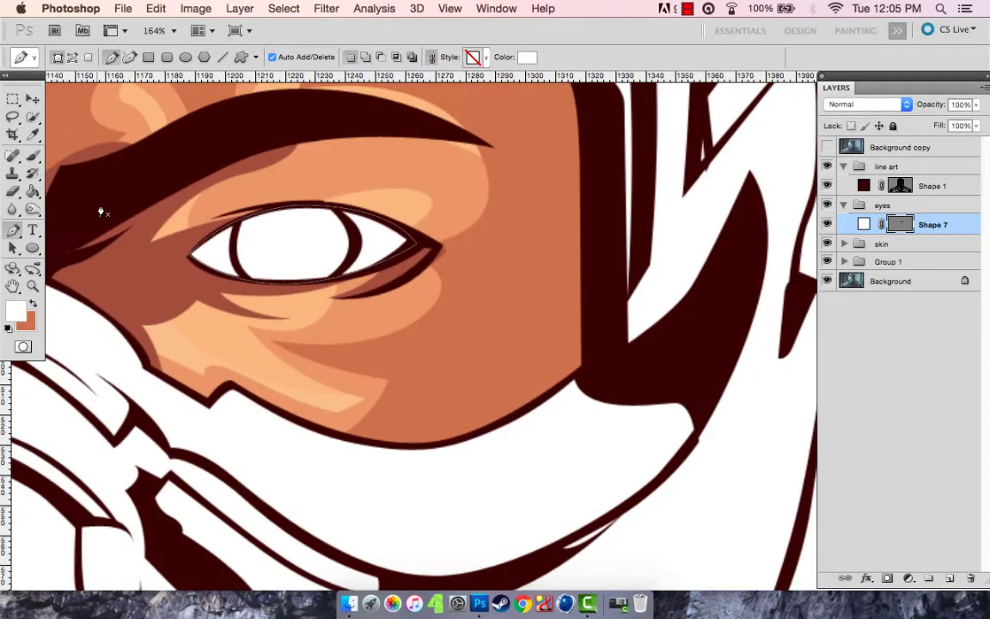
scroll(100, 211, "left", 10)
scroll(557, 314, "up", 2)
scroll(576, 315, "up", 3)
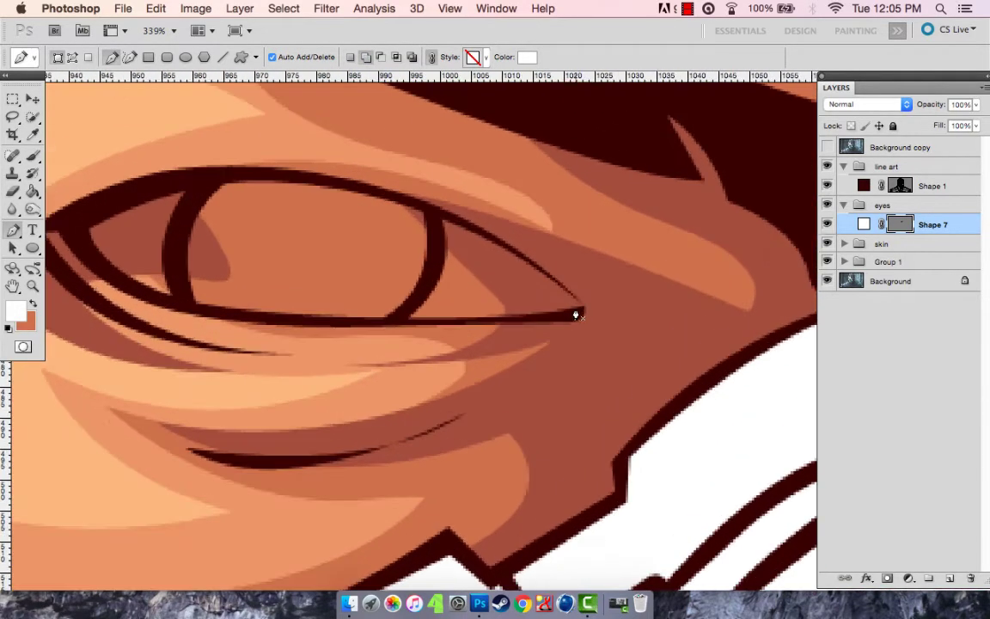
Step: Extend the eye-white shape over the other eye's lids, close it, and open its fill colour
left_click_drag(443, 213, 387, 185)
left_click_drag(161, 176, 78, 178)
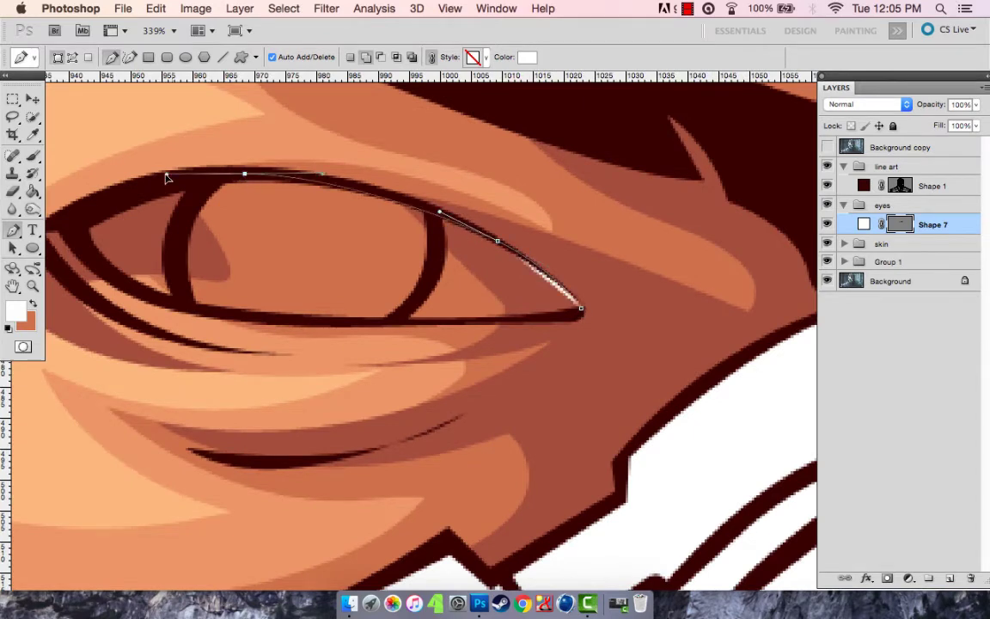
left_click_drag(182, 198, 268, 201)
left_click(169, 226)
left_click_drag(294, 308, 393, 321)
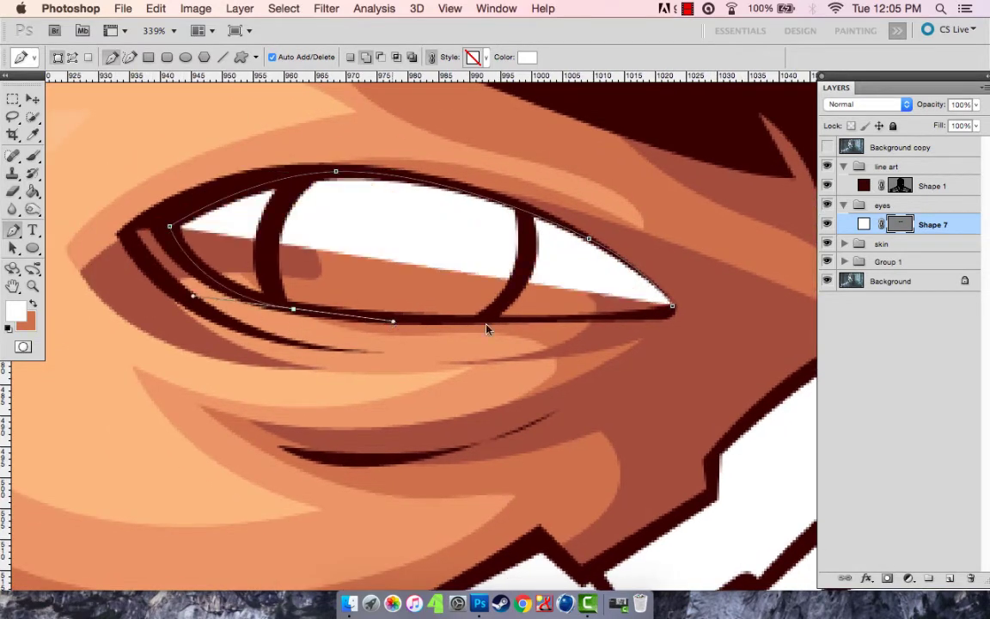
left_click_drag(675, 312, 696, 281)
key("Return")
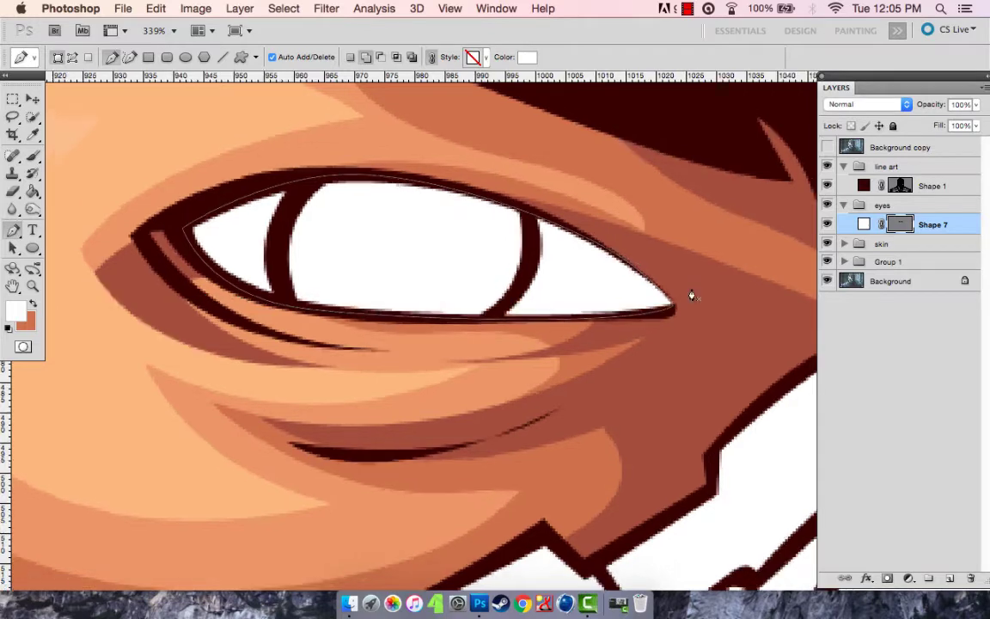
scroll(555, 320, "down", 5)
double_click(863, 224)
Step: Fill the eye-white shape with light pinkish-grey #e5dcdc
left_click(177, 361)
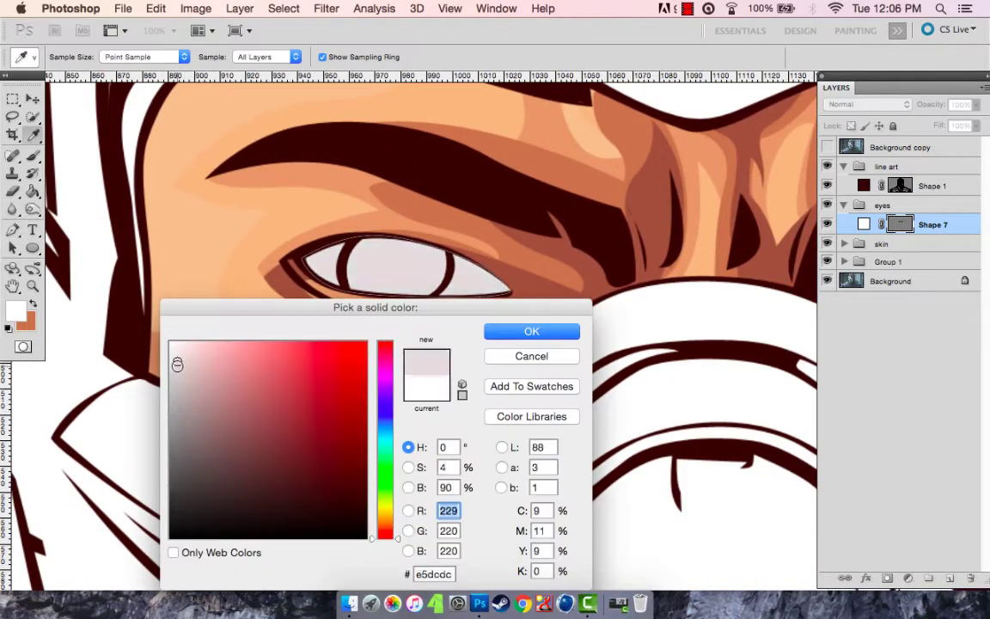
left_click(567, 333)
scroll(334, 262, "up", 5)
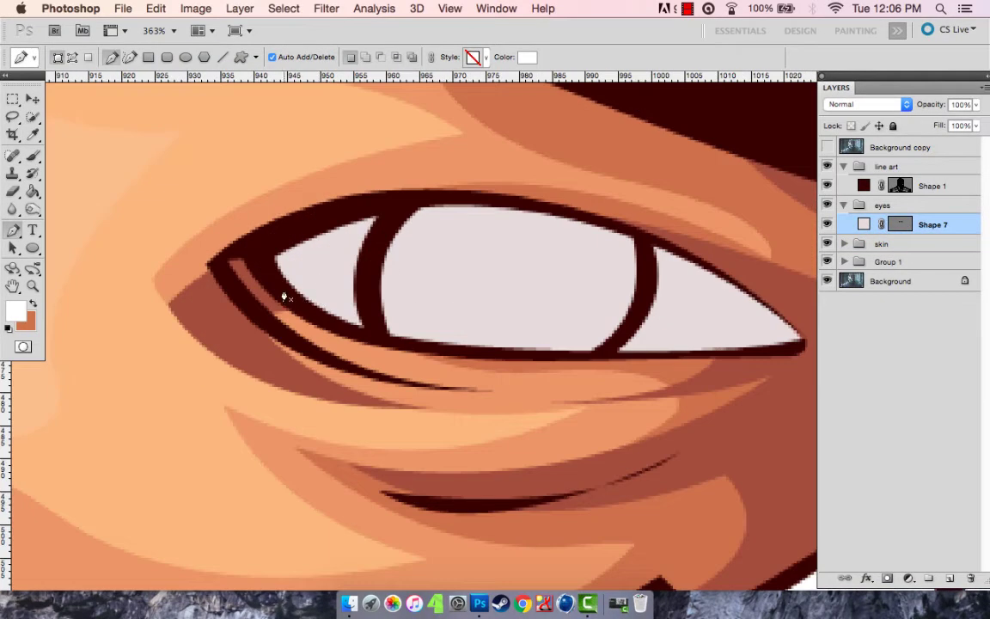
Step: Draw a grey clipped shadow shape along the upper eyelid across the eye
left_click(284, 287)
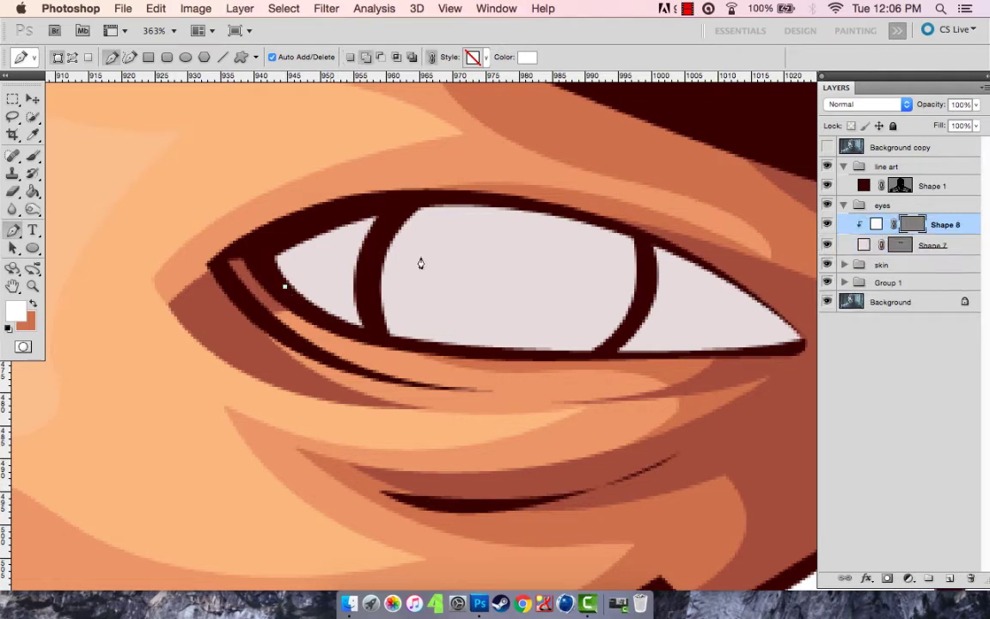
double_click(875, 225)
left_click(531, 330)
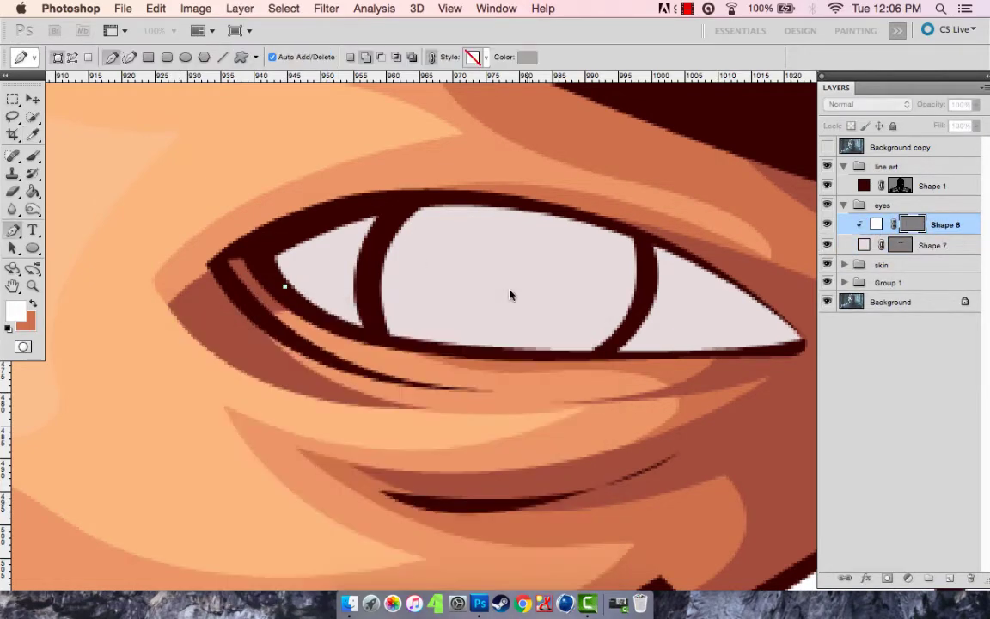
left_click_drag(433, 223, 530, 222)
left_click_drag(670, 255, 458, 261)
left_click_drag(583, 349, 668, 430)
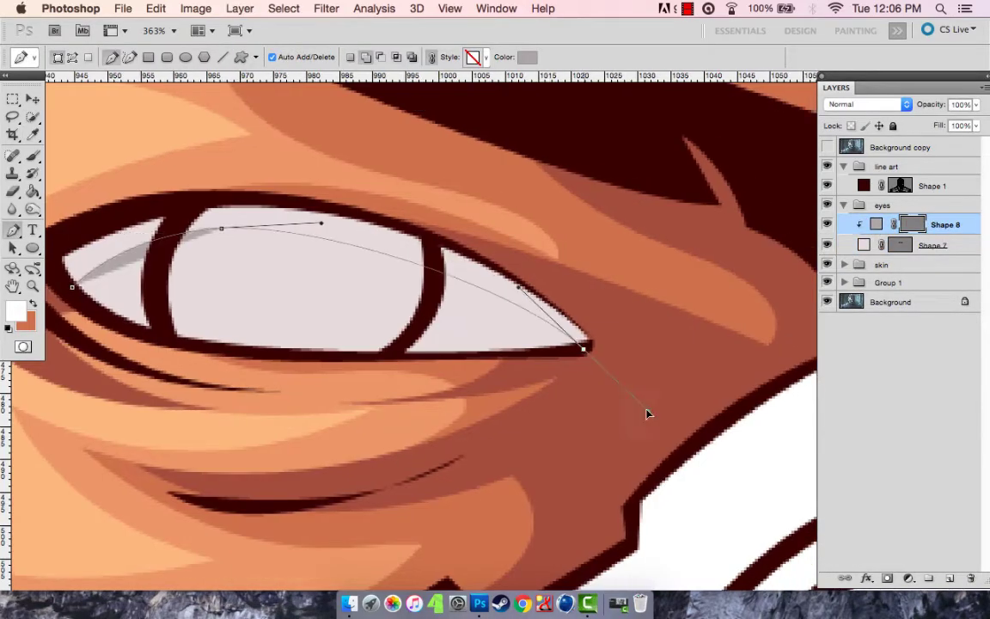
scroll(511, 194, "down", 3)
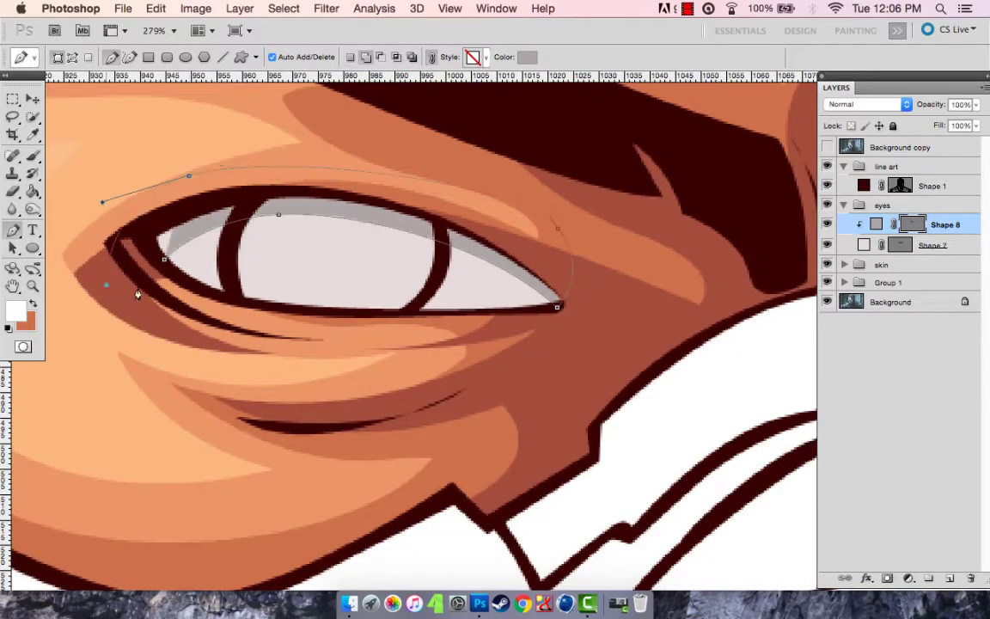
scroll(537, 258, "down", 5)
scroll(269, 288, "up", 2)
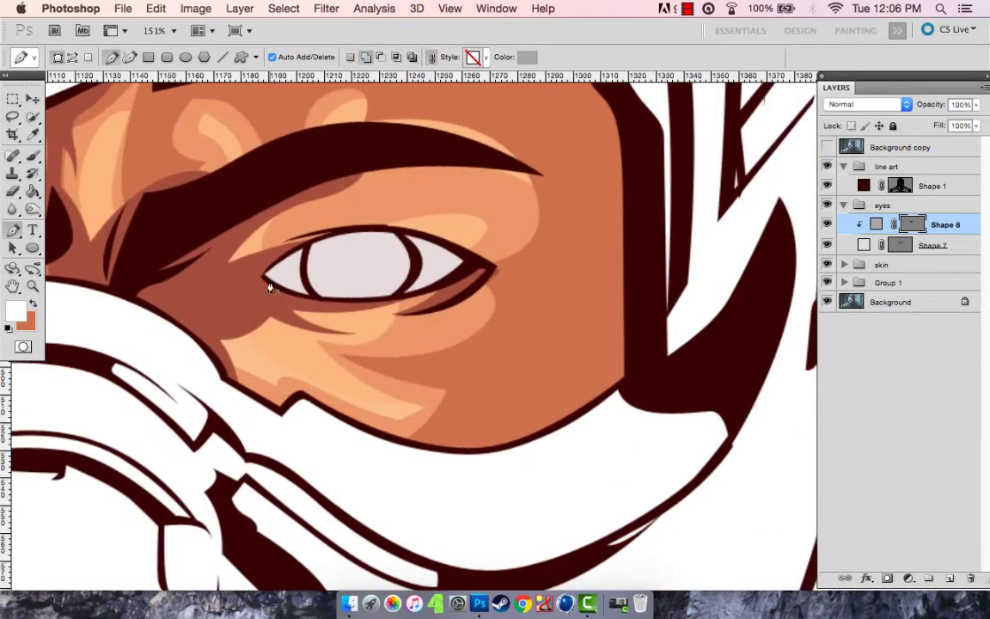
left_click_drag(454, 269, 480, 237)
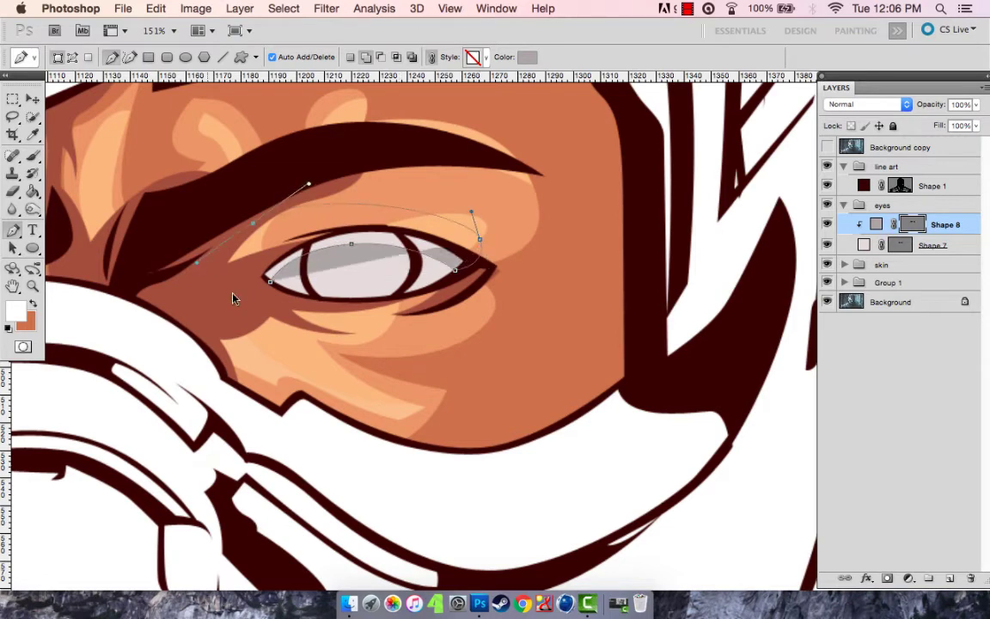
Step: Keep the grey fill and reshape the shadow with corner points along the iris line
double_click(876, 225)
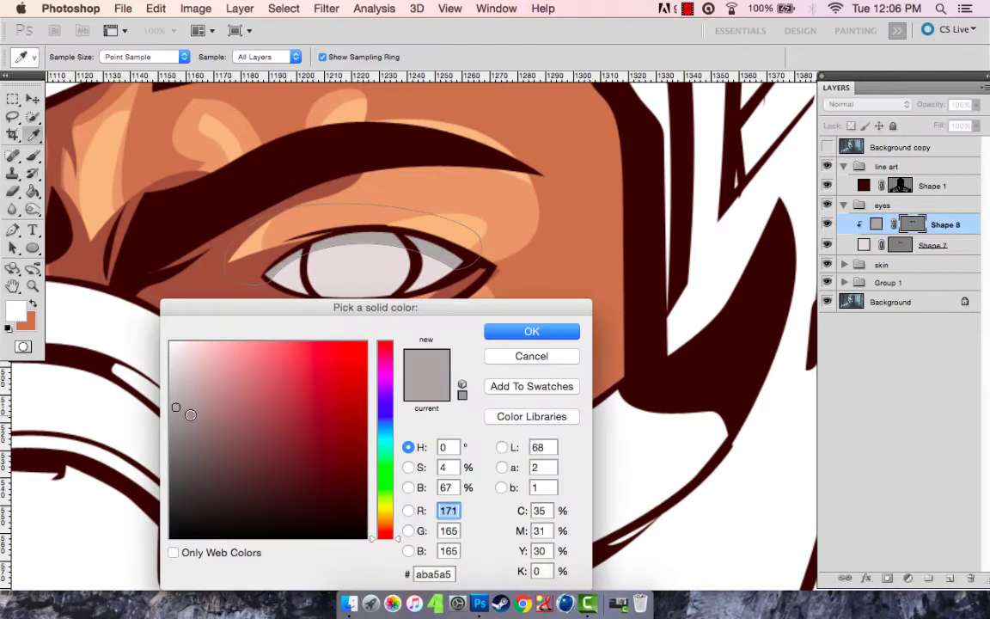
left_click(550, 328)
scroll(234, 264, "up", 2)
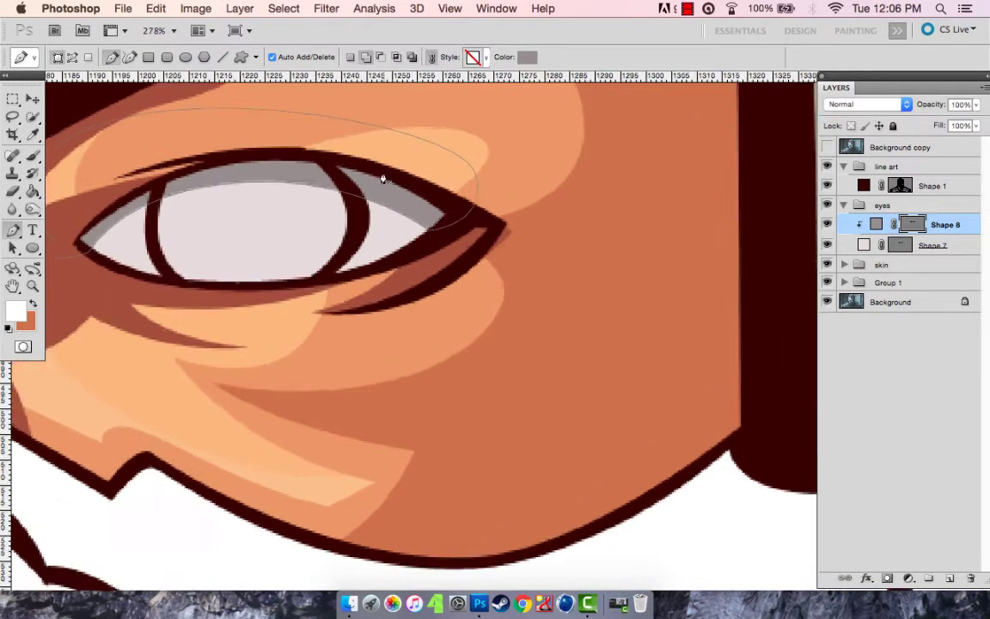
scroll(387, 215, "up", 5)
left_click_drag(316, 364, 182, 433)
left_click(319, 360, "alt")
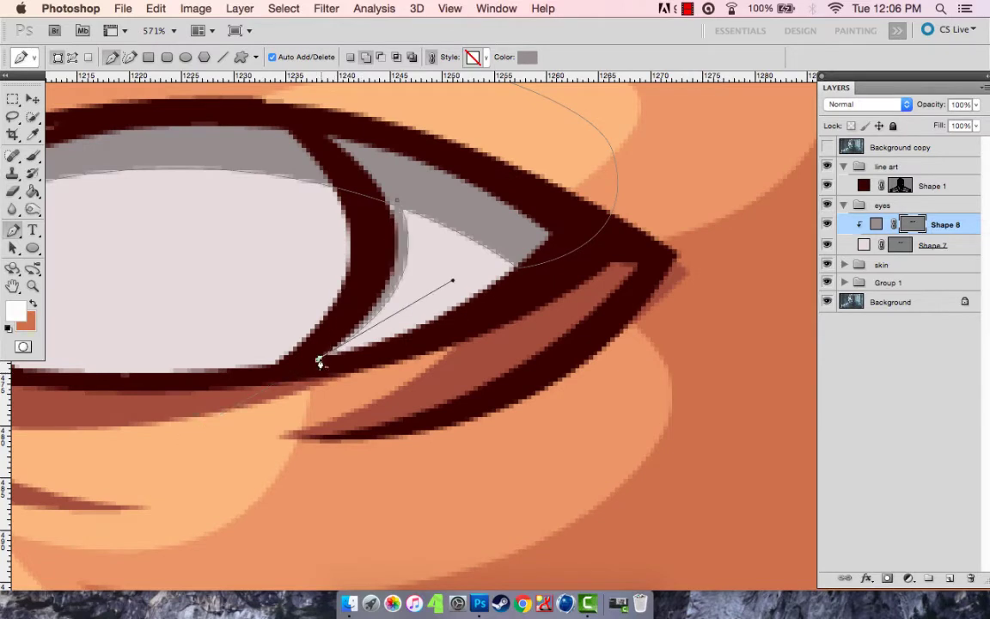
left_click_drag(367, 189, 355, 122)
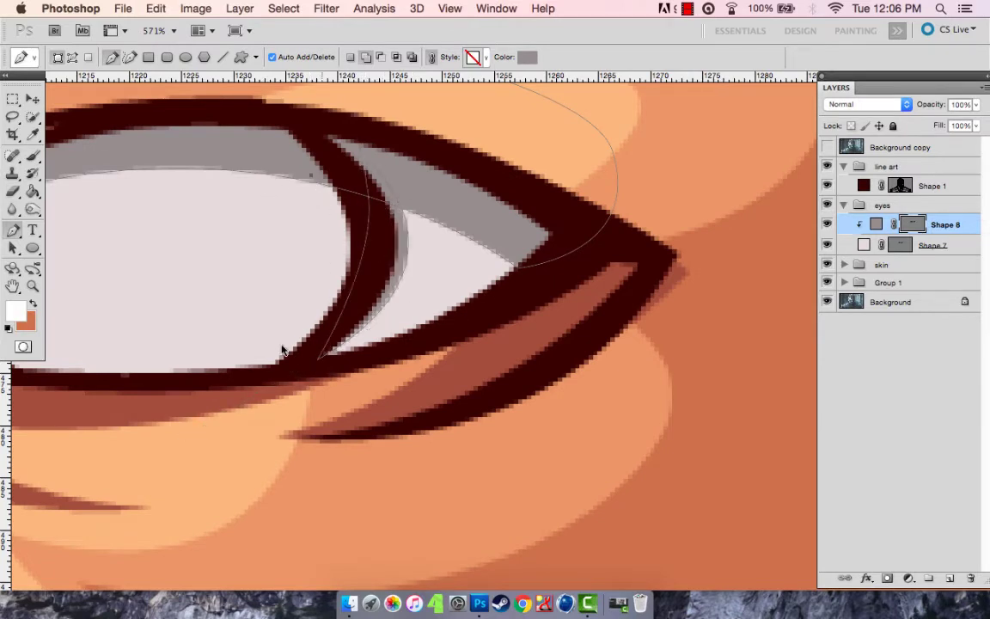
left_click_drag(242, 371, 120, 415)
left_click(243, 375, "alt")
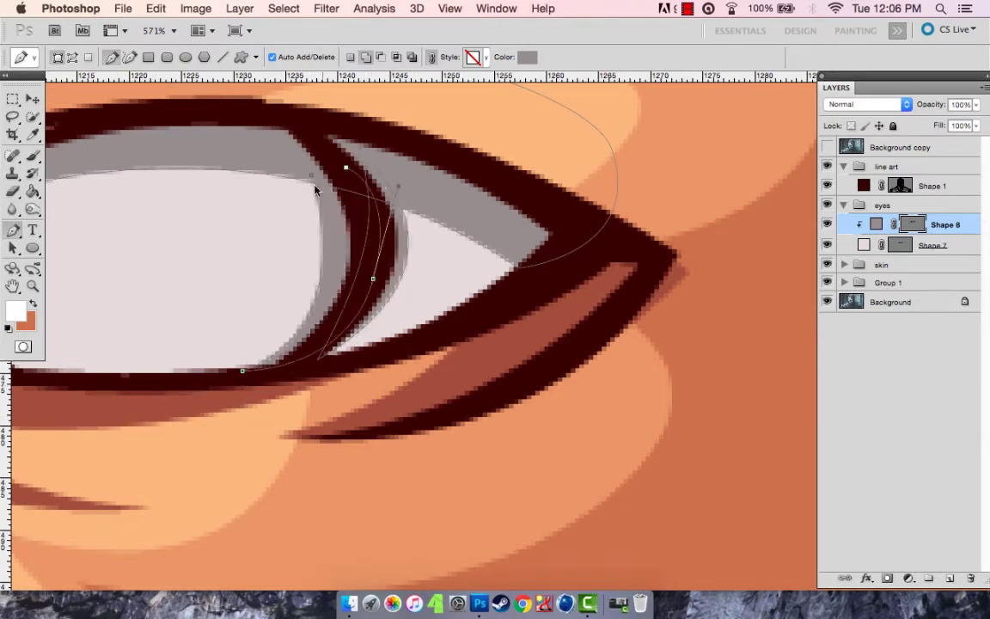
Step: Refine the eye shadow outline with extra points, including a curve below the eye corner
scroll(315, 190, "down", 3)
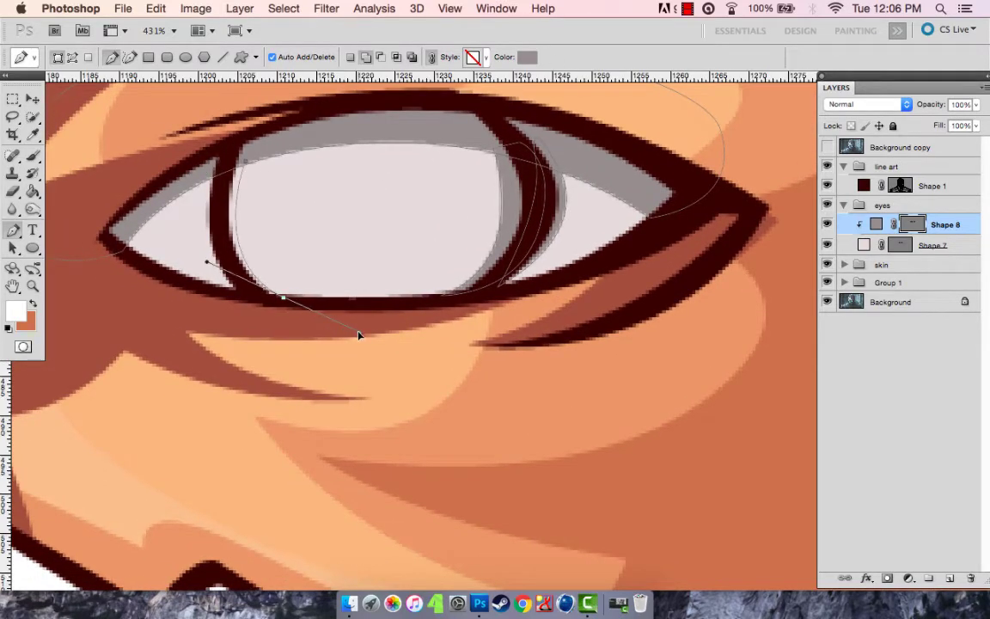
left_click(221, 297)
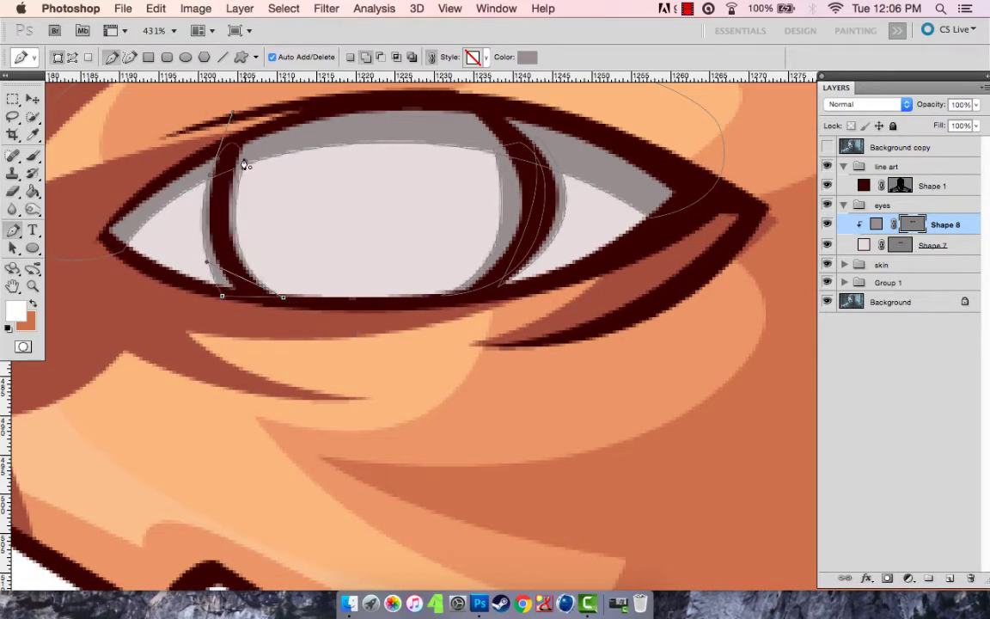
scroll(243, 159, "down", 5)
scroll(552, 192, "down", 2)
key("i")
scroll(198, 176, "up", 2)
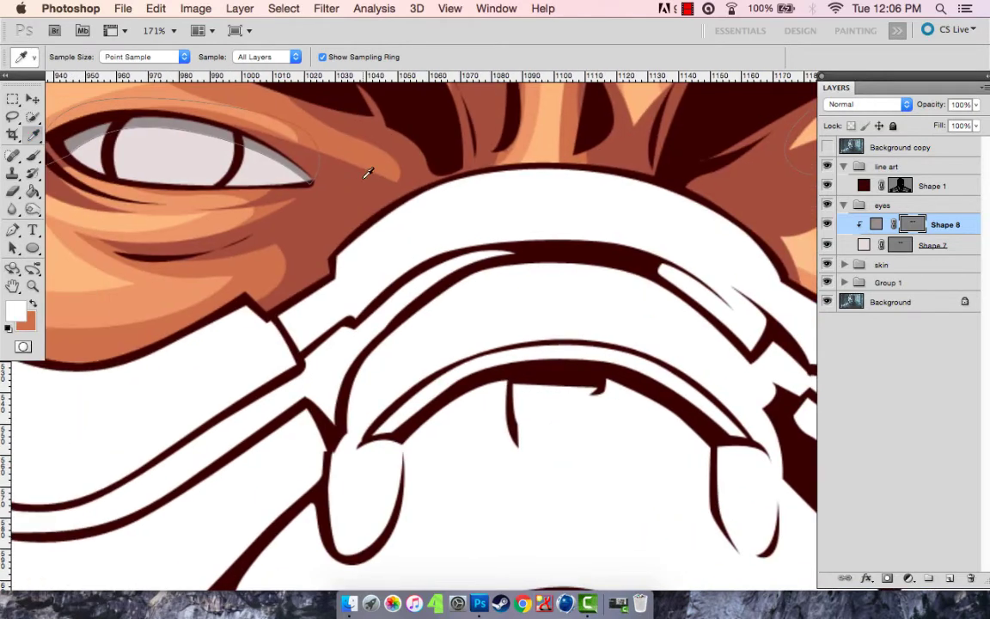
key("p")
scroll(244, 166, "up", 2)
scroll(210, 114, "up", 1)
mouse_move(159, 225)
left_mouse_down()
mouse_move(214, 247)
mouse_move(216, 392)
left_mouse_up()
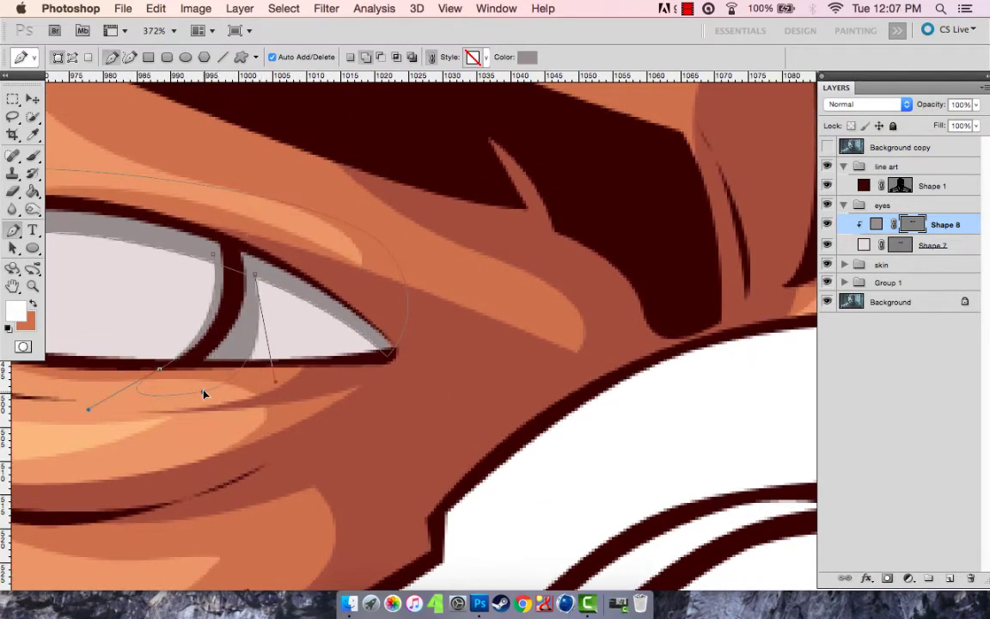
scroll(295, 191, "left", 5)
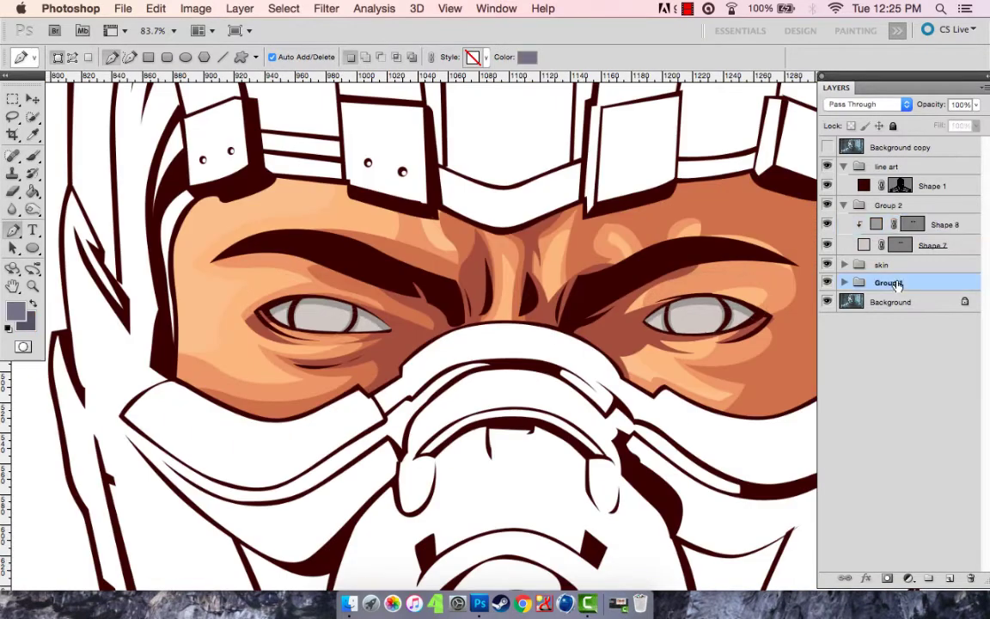
Step: Wrap Group 1 in a new clothes group and start the grey Pen shape along the helmet top
key("ctrl+g")
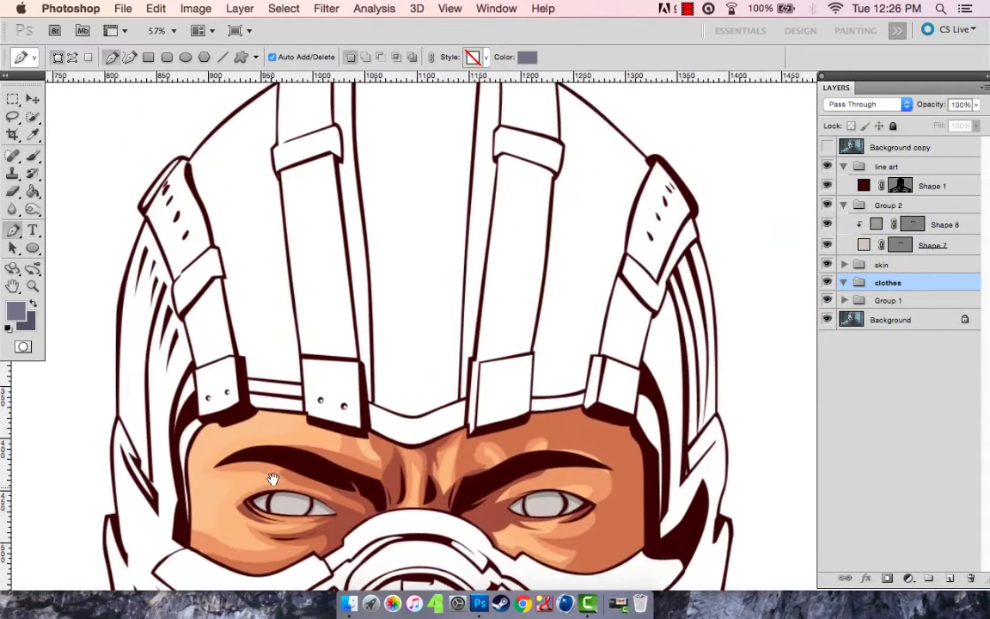
left_click(285, 159)
left_click(284, 147)
scroll(258, 138, "left", 5)
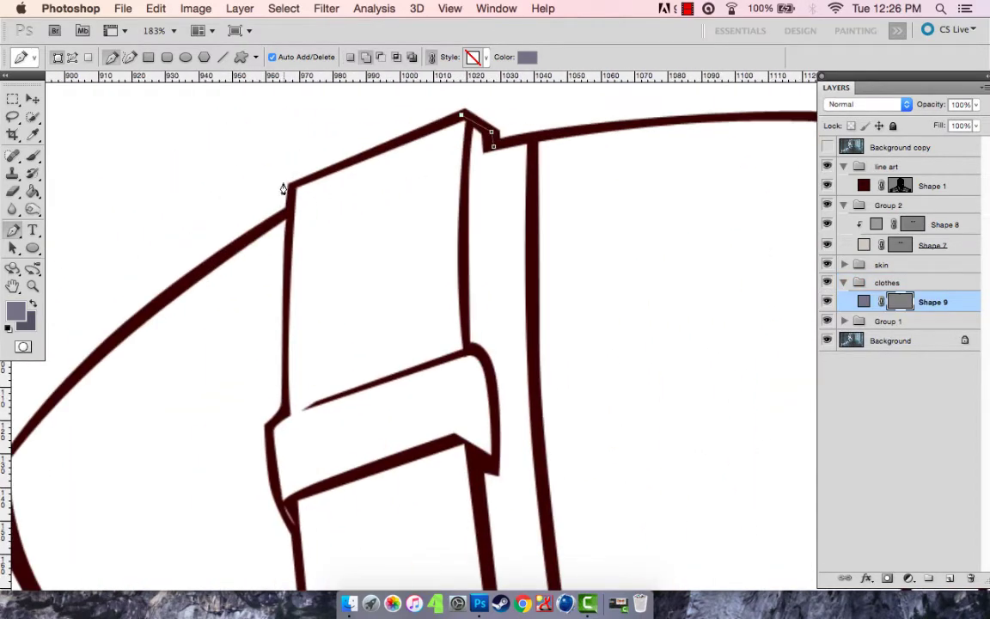
left_click(286, 191)
scroll(256, 249, "left", 5)
scroll(256, 249, "down", 2)
left_click_drag(309, 240, 263, 281)
left_click(195, 373)
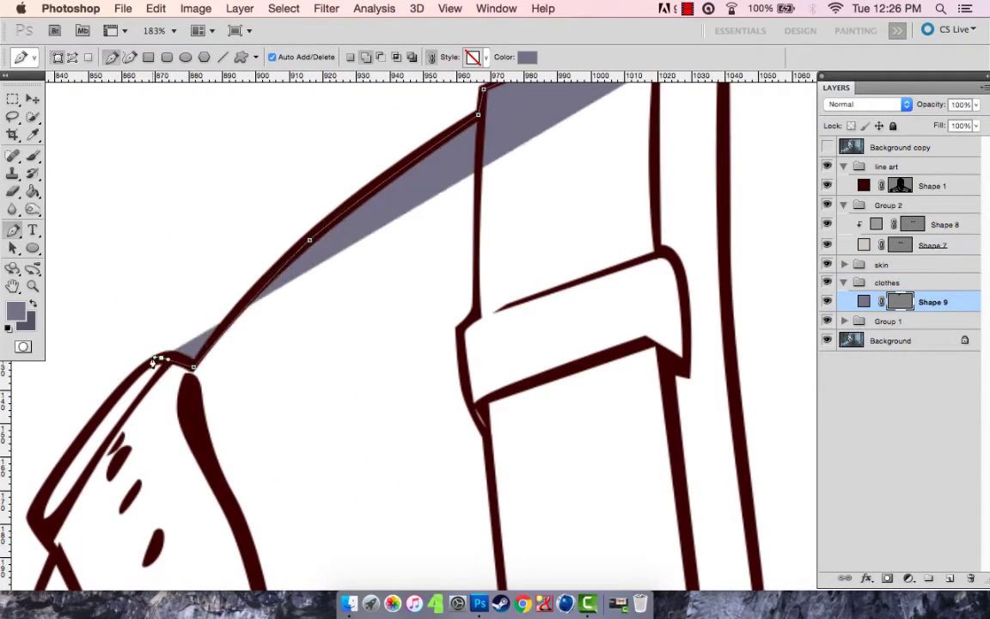
scroll(194, 373, "left", 5)
scroll(194, 373, "down", 3)
Step: Trace the grey shape around the helmet corner and down the hood's left edge
left_click(324, 210)
scroll(290, 319, "down", 3)
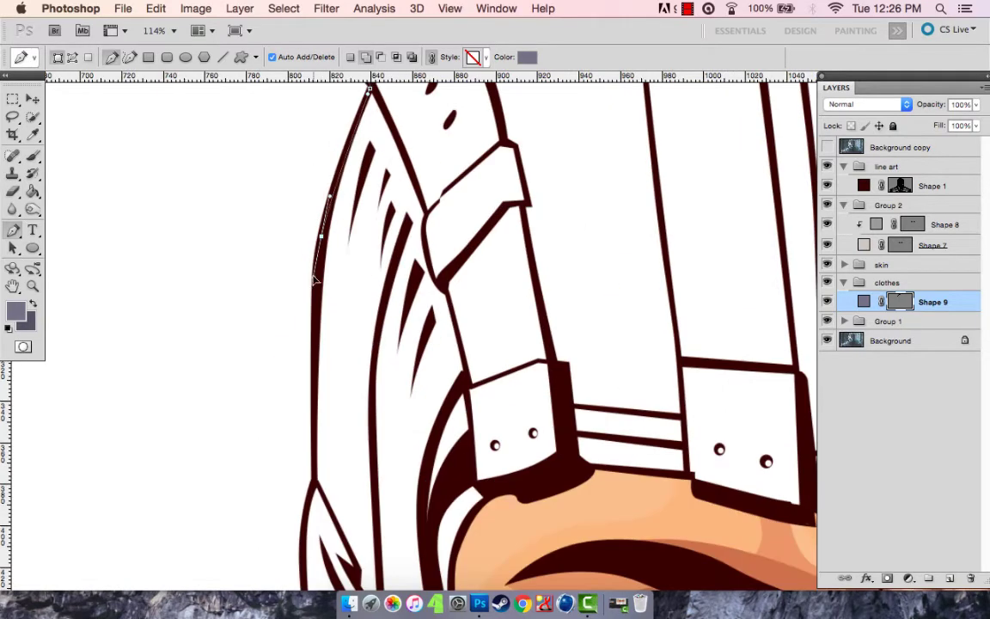
left_click(319, 373)
scroll(319, 373, "down", 2)
left_click(381, 341)
left_click(373, 466)
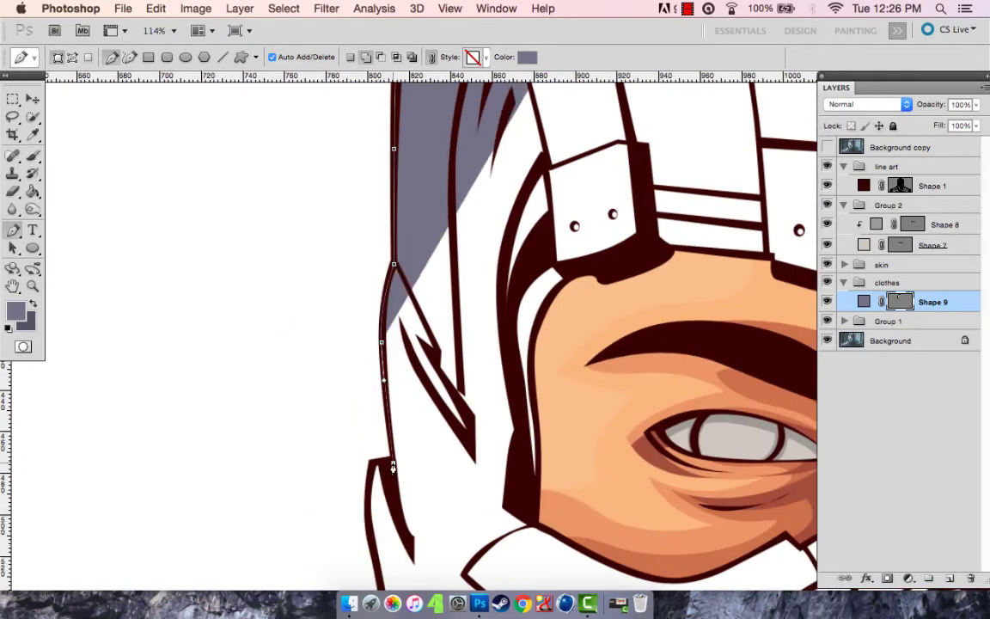
left_click(368, 528)
scroll(368, 528, "down", 3)
left_click(400, 396)
left_click(415, 472)
Step: Extend the outline toward the mask and along the hood's lower edge to the shoulder
scroll(423, 487, "down", 3)
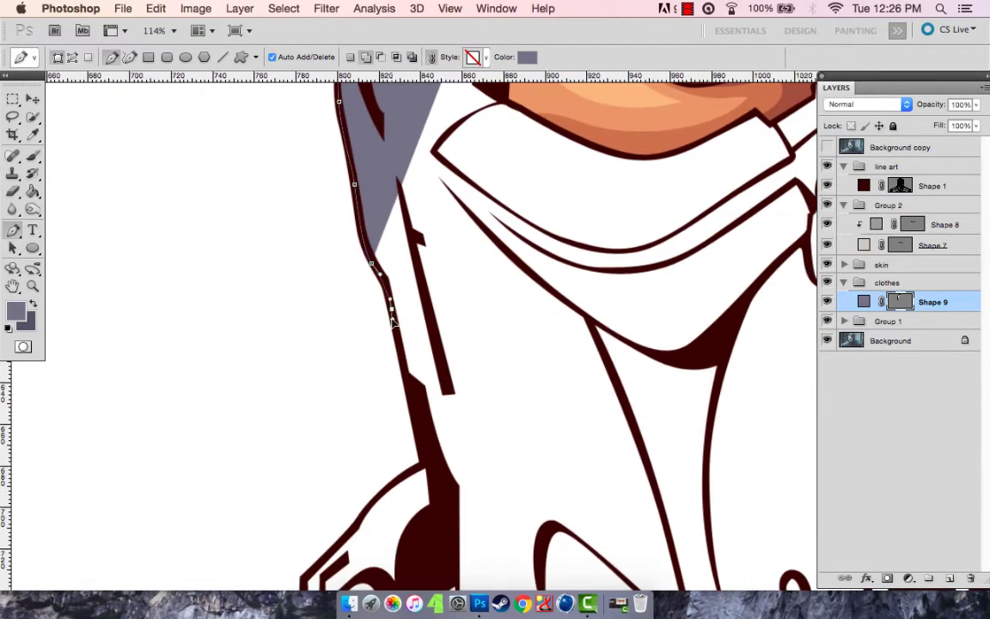
left_click(414, 420)
scroll(413, 420, "down", 3)
left_click(389, 293)
left_click(358, 338)
left_click(311, 387)
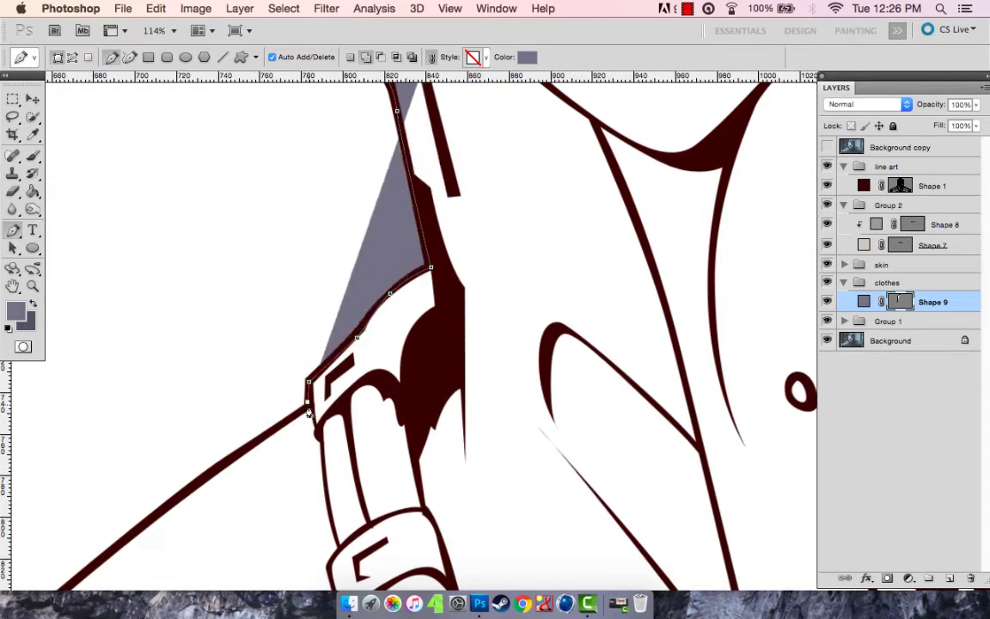
scroll(349, 368, "down", 5)
left_click(335, 352)
mouse_move(243, 437)
left_mouse_down()
mouse_move(414, 318)
mouse_move(493, 315)
left_mouse_up()
scroll(249, 410, "down", 3)
left_click(227, 424)
Step: Trace around the left strap's rounded corner and down its edge to the canvas bottom
scroll(228, 428, "up", 3)
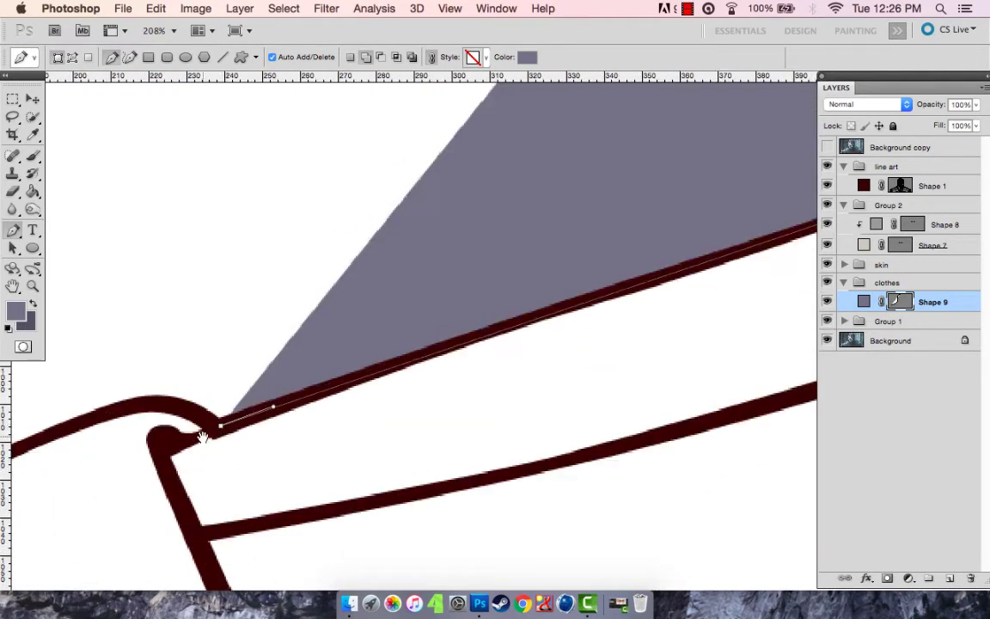
scroll(198, 403, "down", 3)
left_click(381, 280)
left_click(94, 357)
scroll(242, 371, "down", 2)
scroll(242, 371, "down", 2)
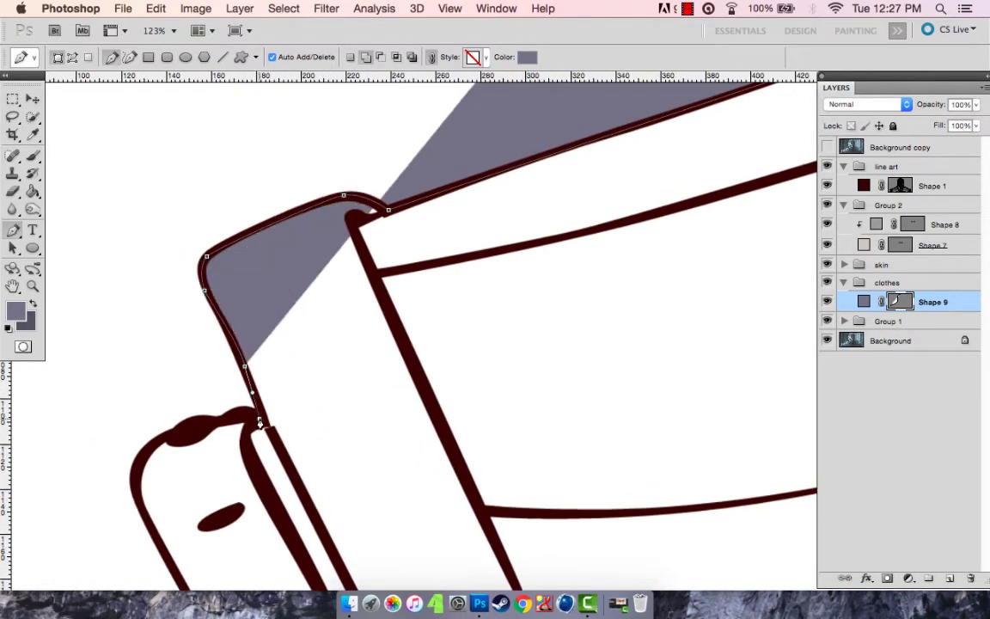
left_click(232, 378)
scroll(249, 387, "down", 3)
left_click(253, 398)
scroll(253, 398, "down", 5)
left_click(263, 290)
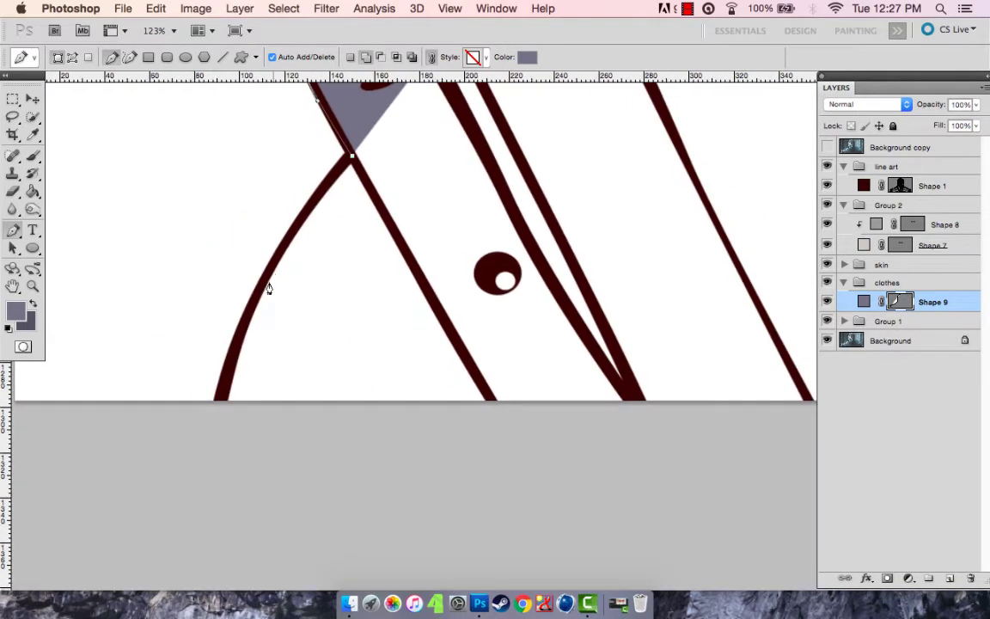
left_click(214, 413)
scroll(321, 398, "down", 3)
left_click(413, 404)
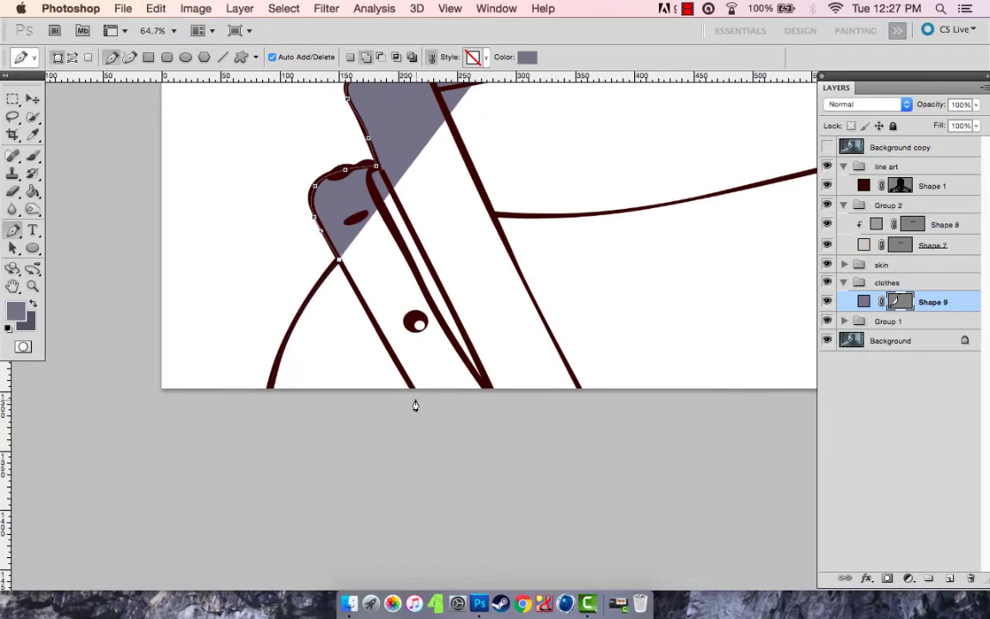
scroll(185, 404, "down", 2)
scroll(282, 401, "right", 3)
scroll(745, 294, "up", 3)
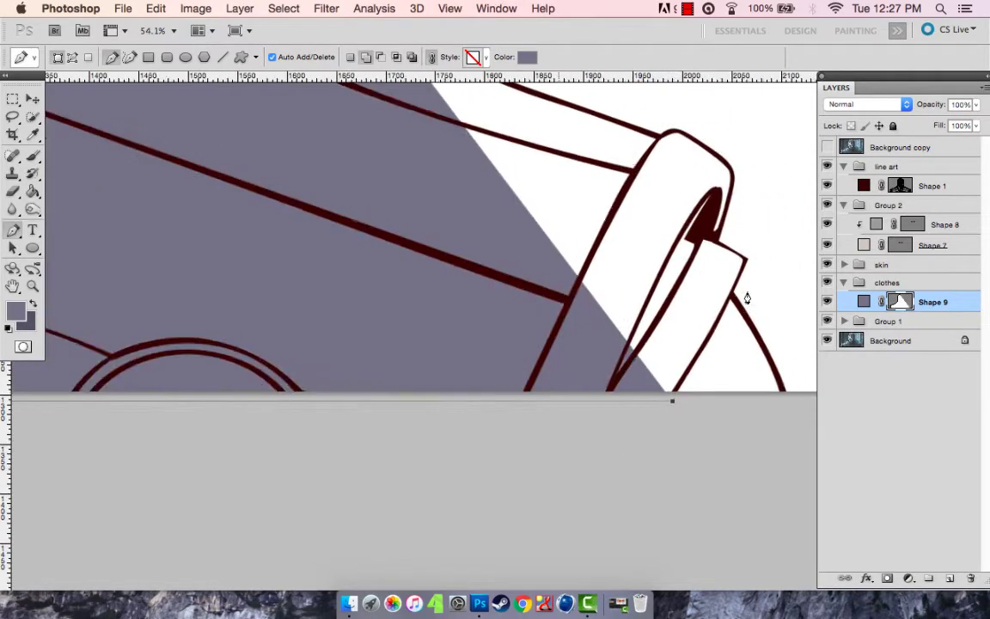
scroll(746, 214, "up", 3)
Step: Trace around the right strap's rounded end, along the strap, and up the hood's right edge
left_click(745, 220)
scroll(662, 258, "right", 3)
scroll(662, 258, "up", 2)
left_click(583, 275)
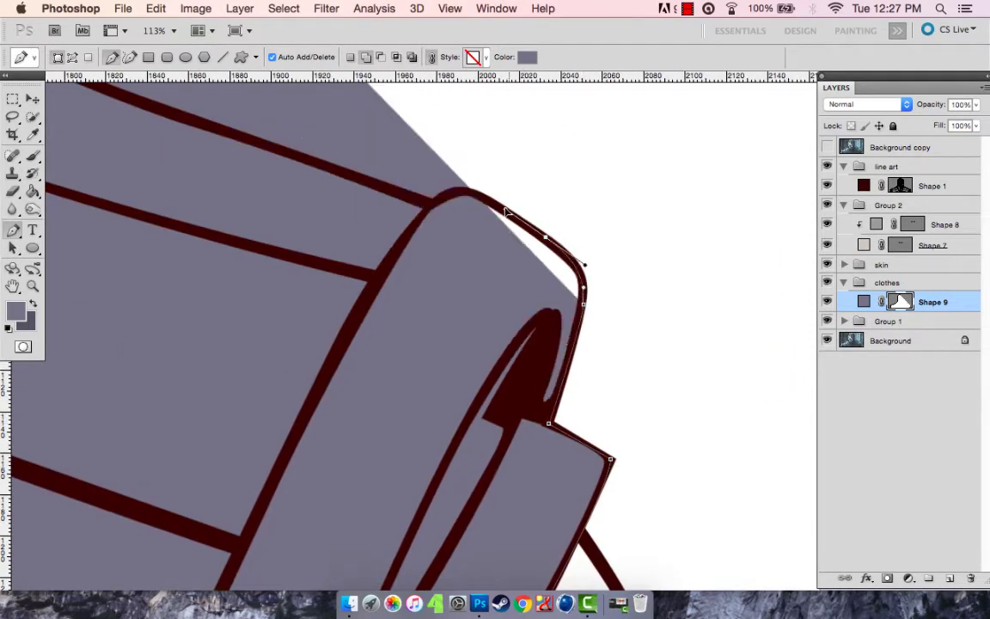
left_click(431, 205)
scroll(517, 380, "down", 4)
left_click(547, 343)
scroll(547, 344, "up", 2)
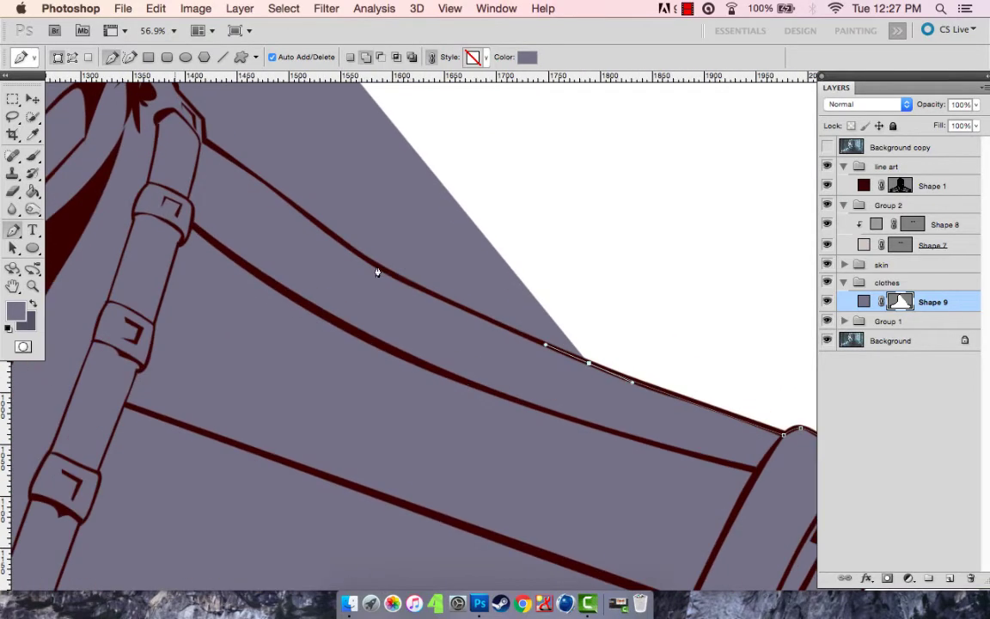
left_click(487, 361)
left_click_drag(345, 256, 314, 234)
scroll(284, 219, "up", 3)
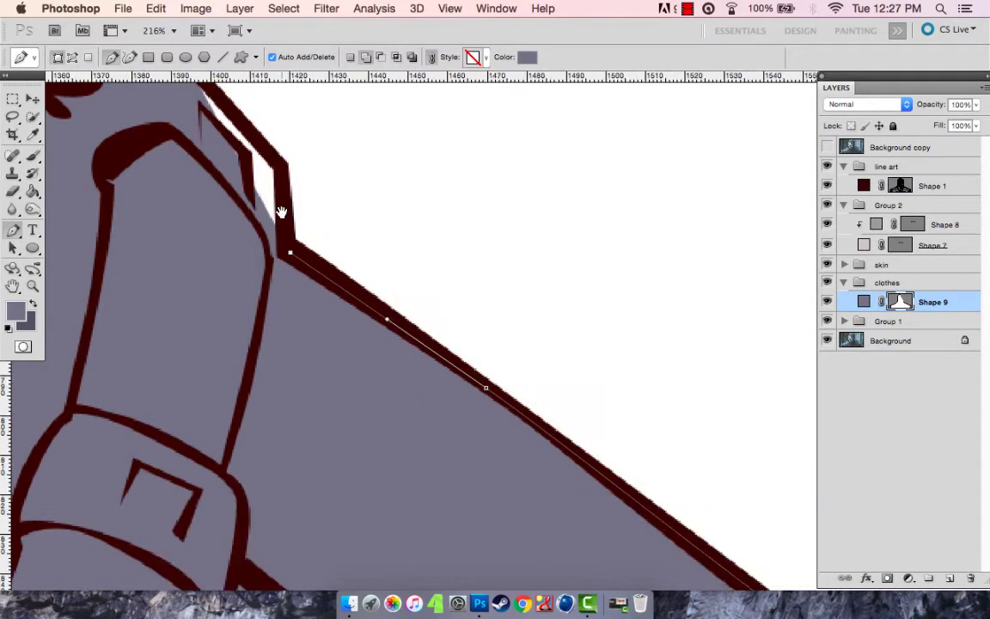
left_click(348, 338)
left_click(267, 260)
scroll(256, 356, "down", 2)
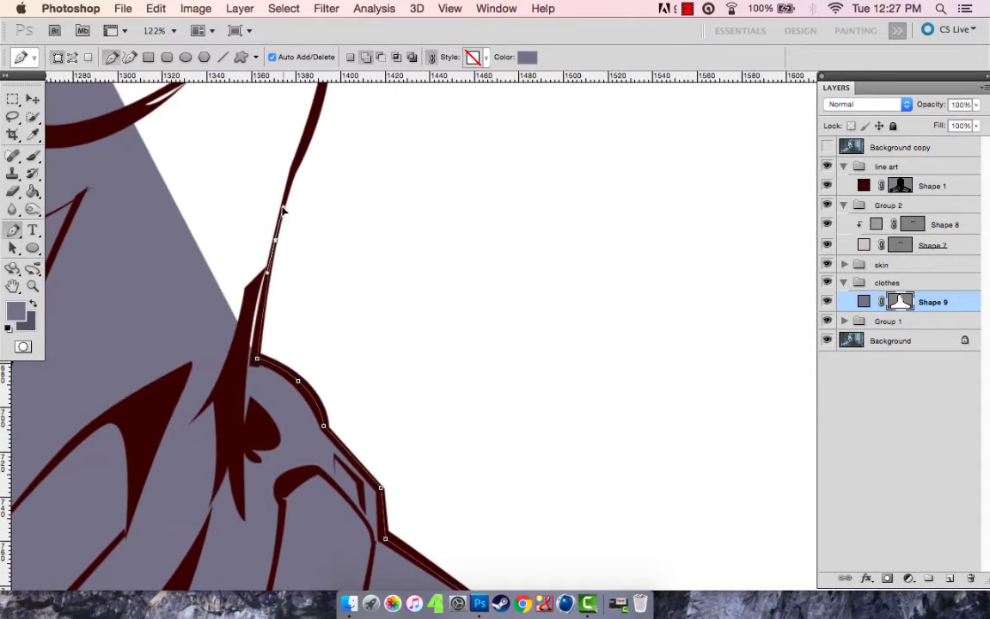
left_click_drag(256, 357, 203, 550)
left_click(273, 249)
Step: Close the grey shape over the strap's top edge and hood top, then show the reference photo
scroll(273, 249, "up", 2)
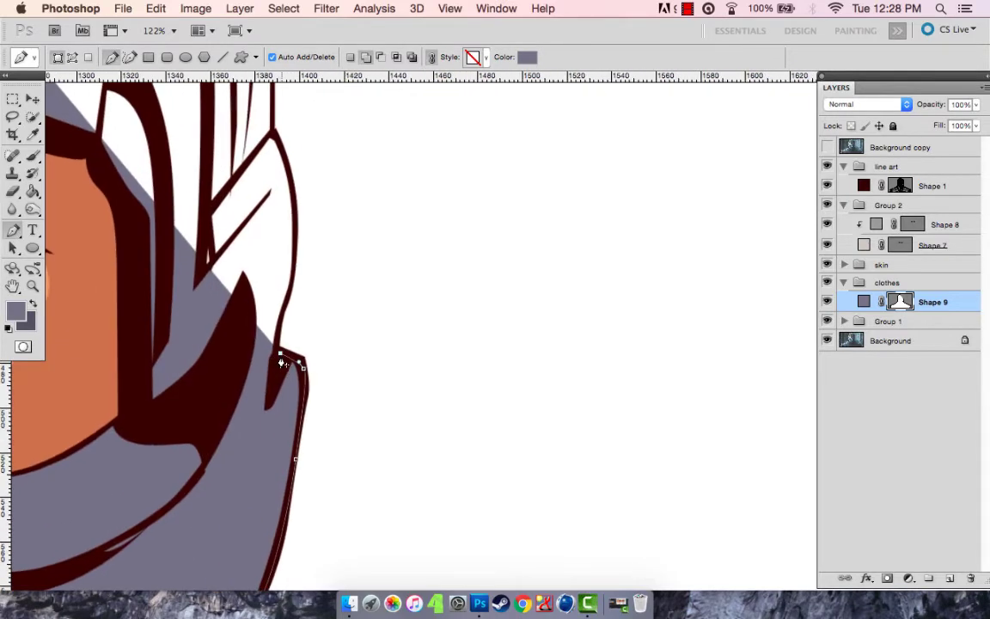
scroll(284, 223, "down", 2)
scroll(300, 194, "down", 3)
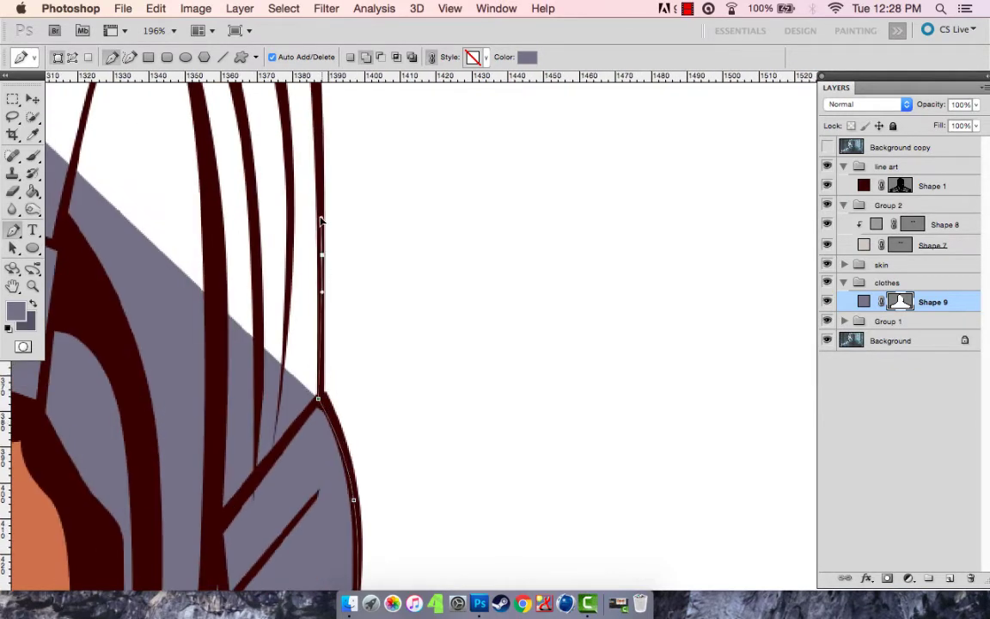
mouse_move(304, 262)
left_mouse_down()
mouse_move(373, 409)
mouse_move(519, 563)
left_mouse_up()
left_click_drag(223, 282, 177, 258)
scroll(249, 318, "left", 5)
scroll(249, 318, "up", 3)
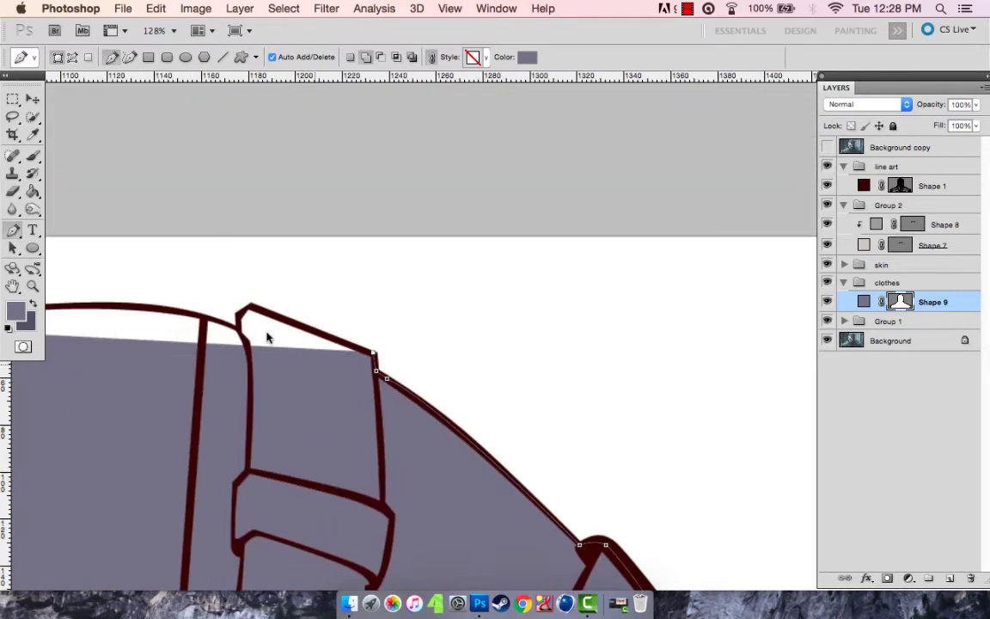
left_click(239, 316)
scroll(343, 335, "left", 6)
left_click(341, 331)
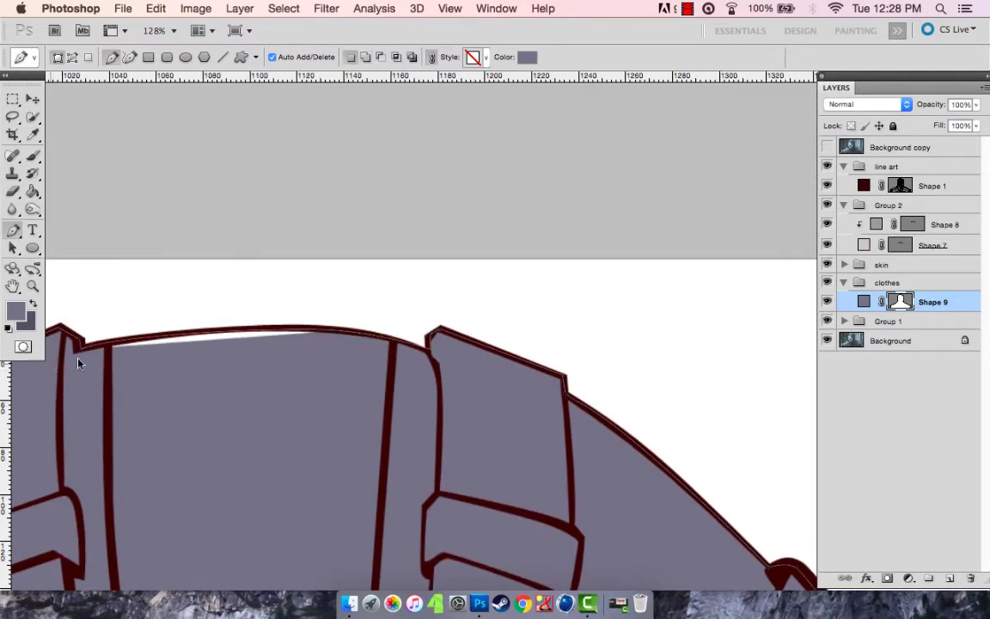
scroll(275, 276, "down", 5)
scroll(353, 221, "down", 2)
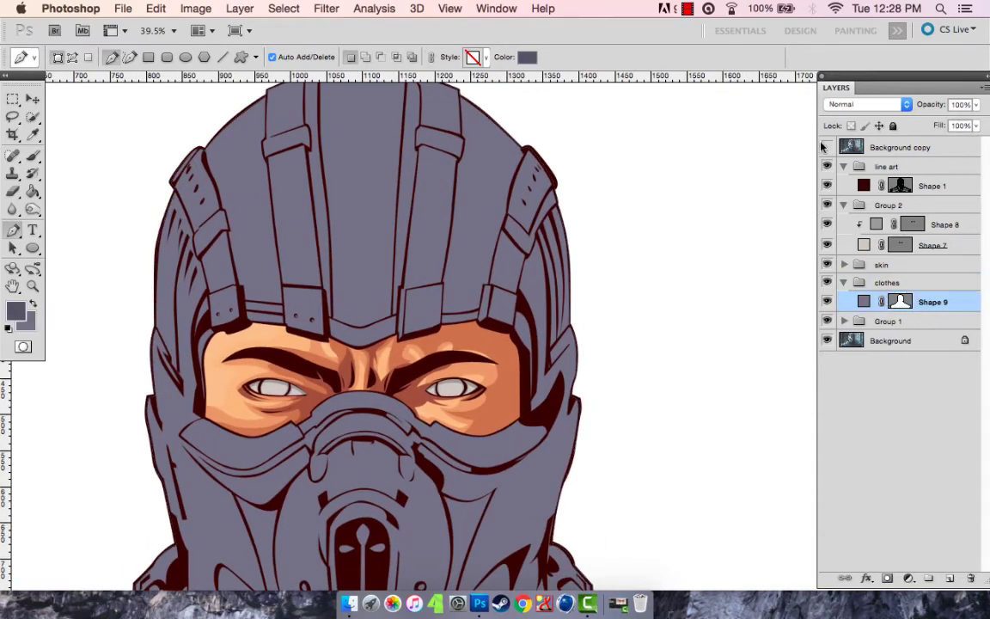
left_click(827, 146)
Step: Clip Shape 10 to the grey Shape 9 hood fill
scroll(467, 222, "up", 5)
left_click_drag(602, 354, 631, 425)
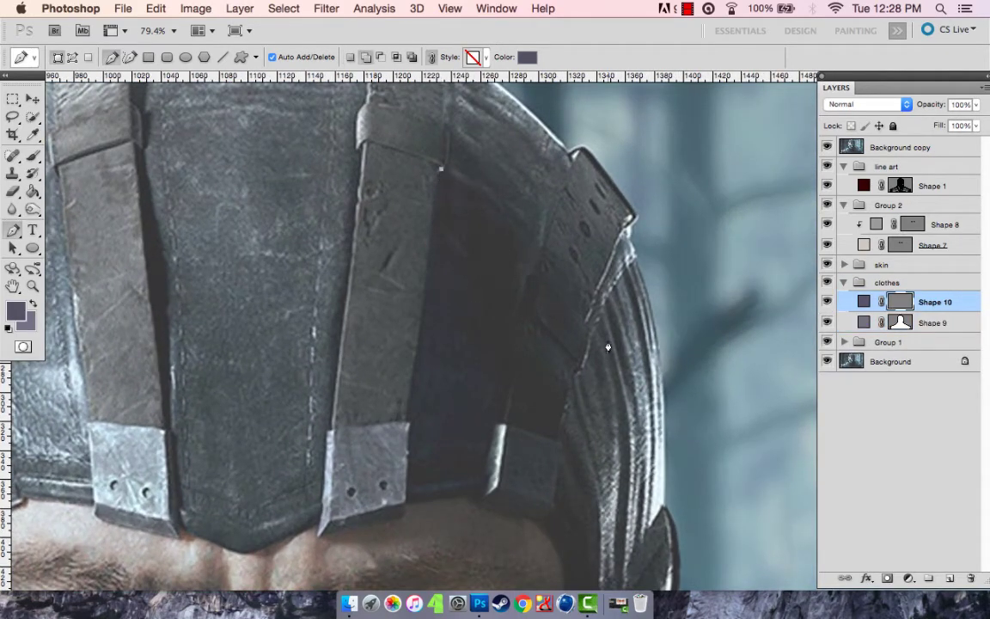
scroll(593, 373, "down", 3)
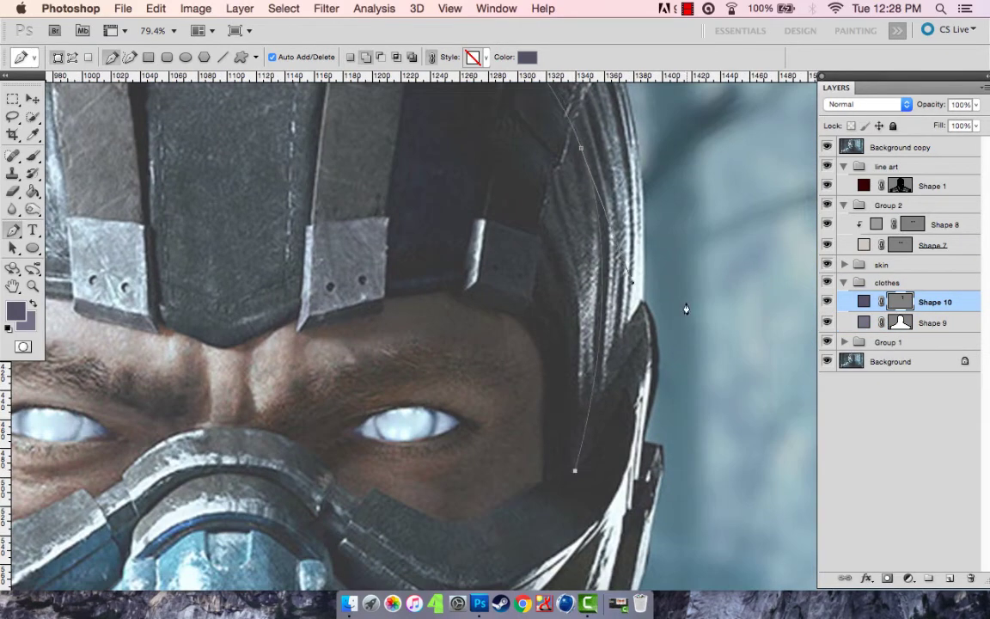
key("super+alt+g")
left_click_drag(475, 358, 488, 456)
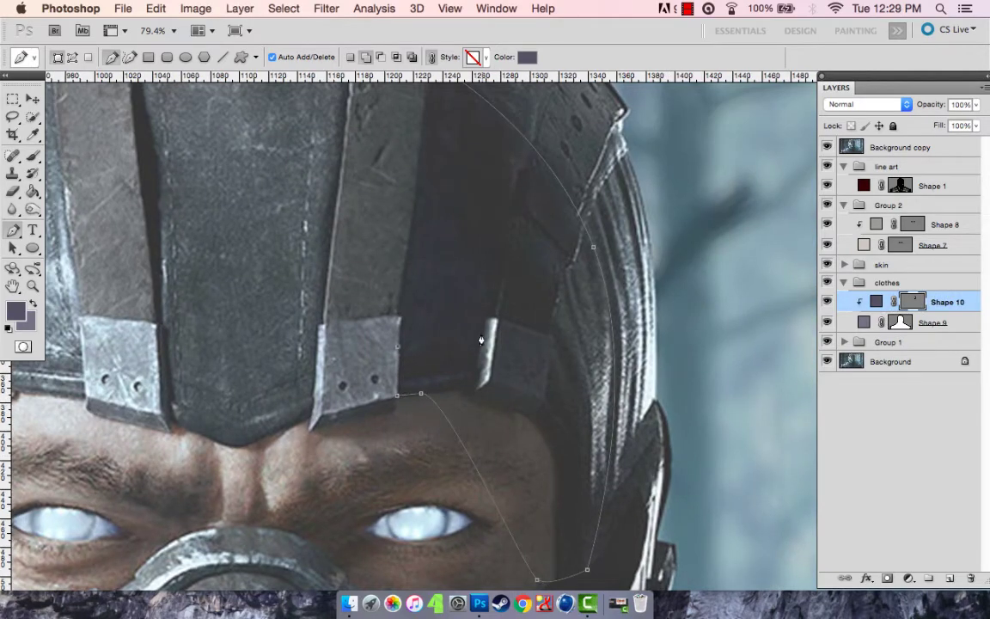
scroll(415, 294, "up", 1)
scroll(432, 138, "down", 3)
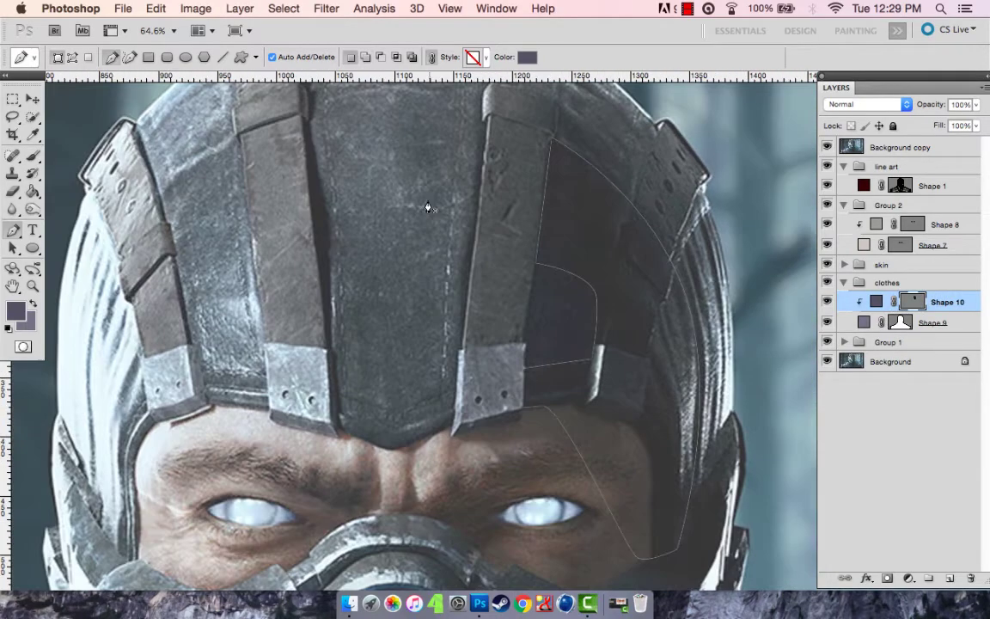
scroll(530, 321, "down", 3)
scroll(530, 320, "down", 3)
scroll(611, 342, "up", 3)
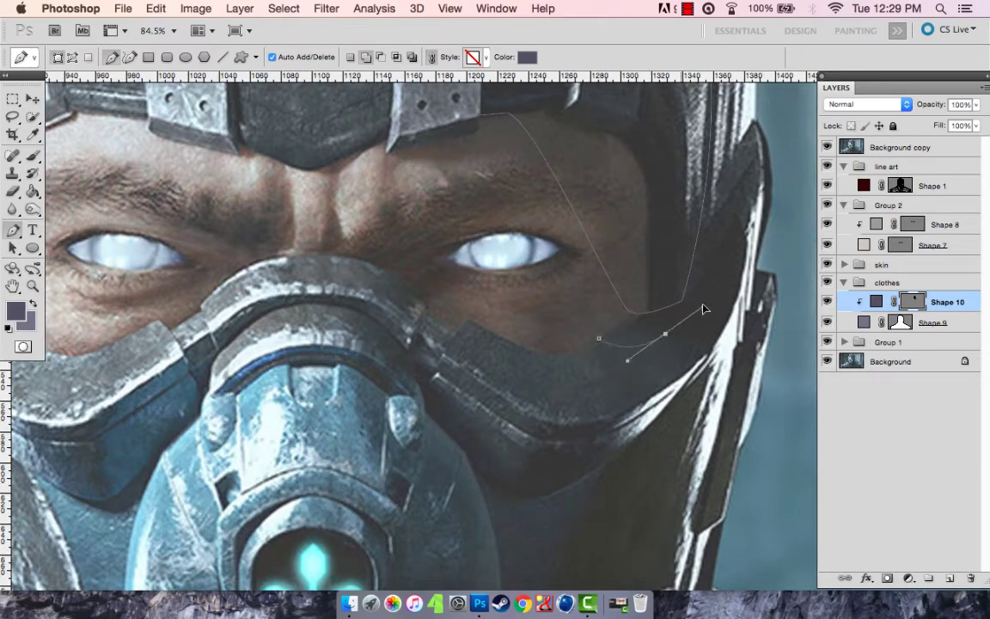
Step: Trace the shadow outline along the hood's lower edge, down toward the chest and back up
left_click_drag(562, 431, 599, 441)
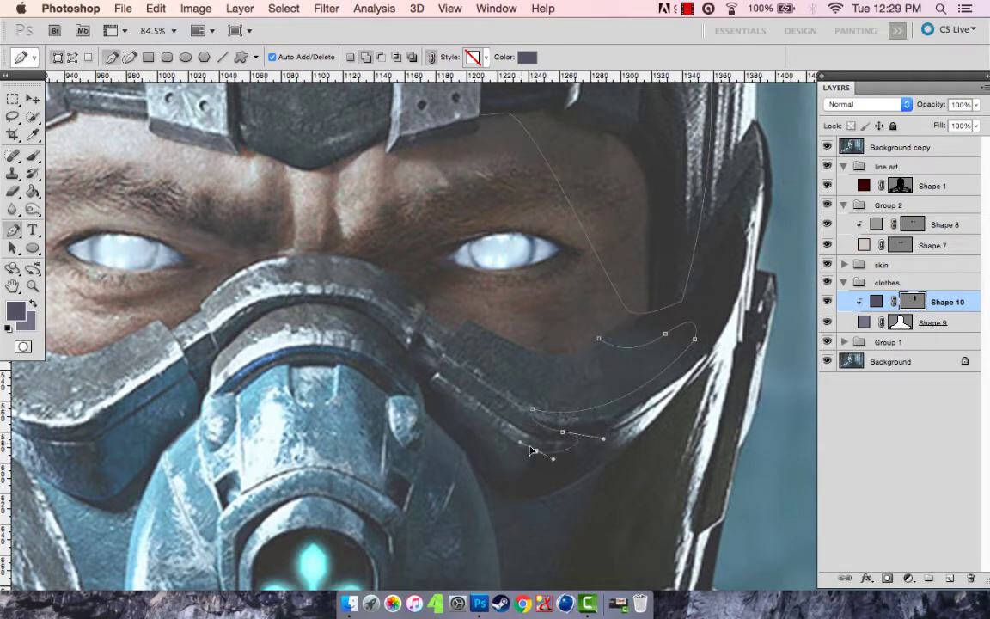
scroll(503, 519, "down", 2)
left_click(445, 339)
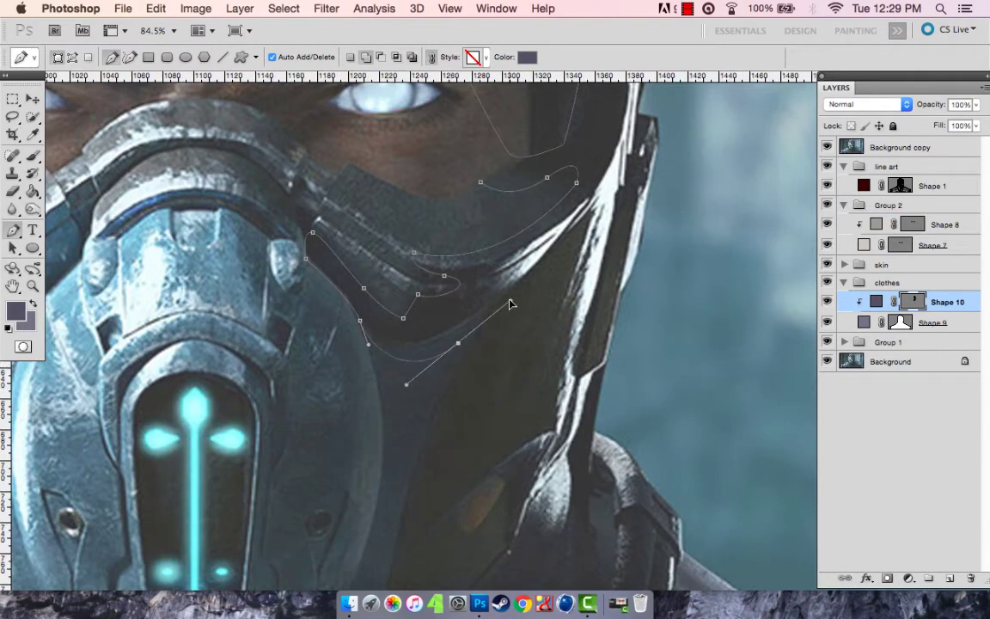
scroll(433, 290, "down", 1)
scroll(433, 289, "down", 1)
left_click_drag(392, 379, 368, 461)
left_click_drag(360, 538, 456, 418)
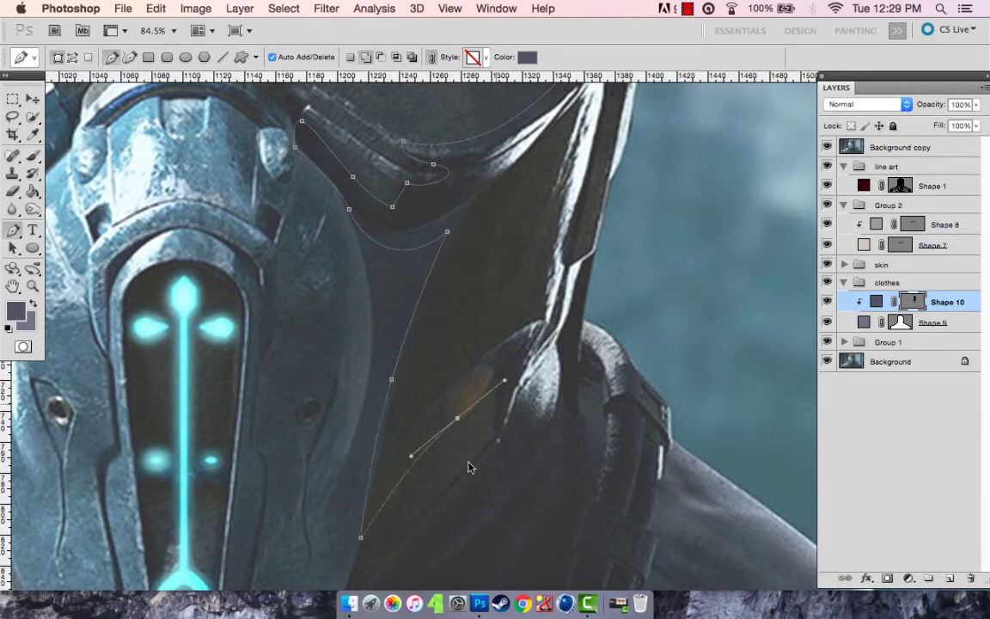
left_click_drag(465, 466, 505, 430)
scroll(526, 312, "down", 1)
scroll(516, 376, "up", 3)
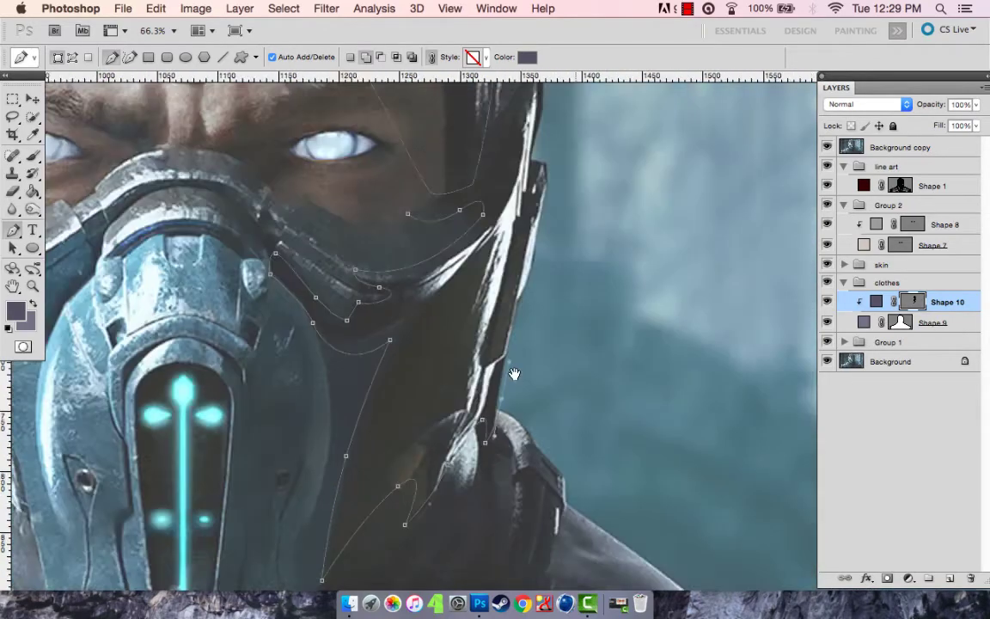
scroll(507, 558, "up", 3)
scroll(460, 357, "down", 2)
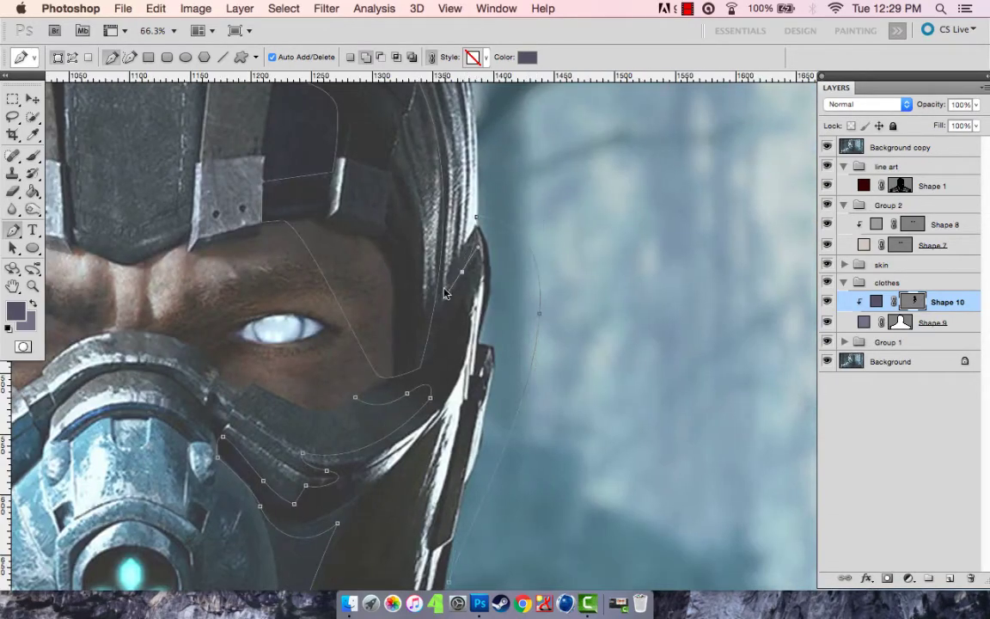
scroll(337, 422, "down", 1)
scroll(338, 421, "down", 3)
scroll(179, 239, "up", 1)
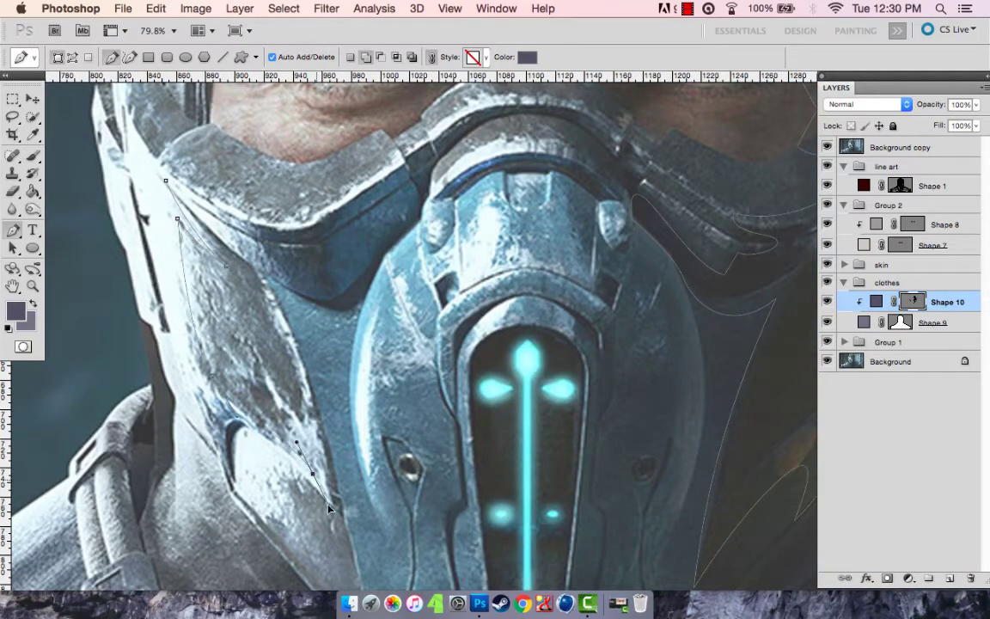
Step: Curve the shadow along the mask's left side, chest strap and collar, closing the path
left_click_drag(329, 508, 328, 515)
scroll(271, 467, "down", 2)
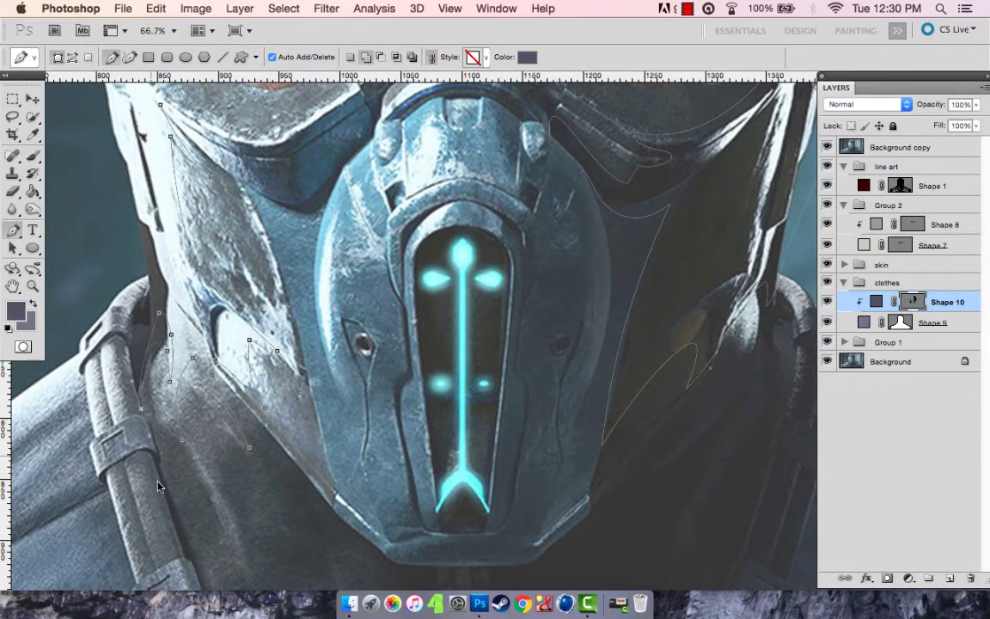
scroll(158, 486, "down", 4)
scroll(186, 453, "down", 7)
scroll(185, 453, "right", 2)
left_click_drag(236, 480, 248, 436)
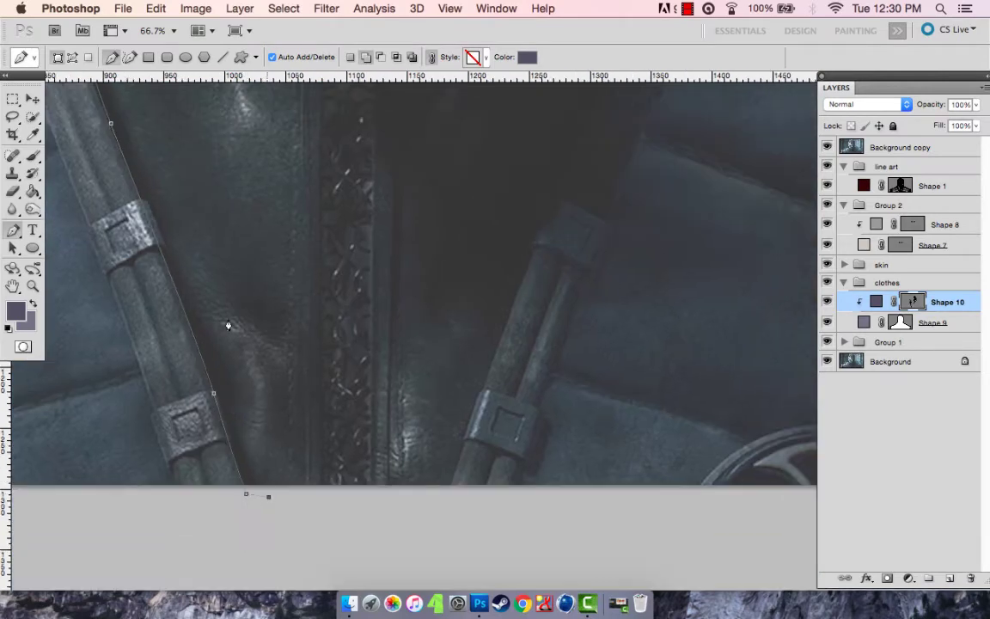
left_click_drag(227, 342, 245, 387)
scroll(255, 380, "up", 5)
scroll(254, 380, "left", 1)
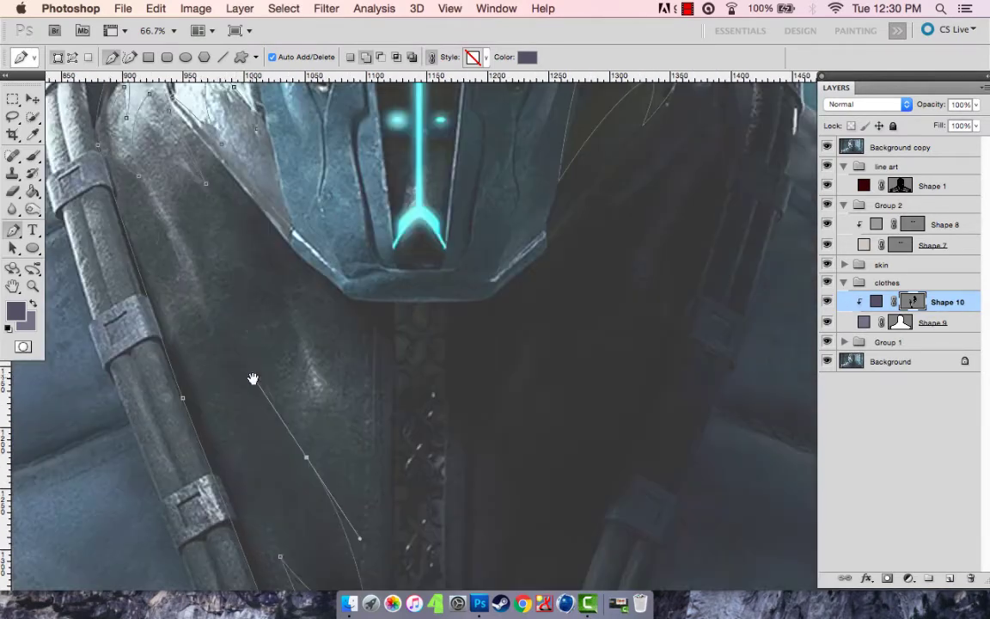
left_click_drag(314, 427, 360, 470)
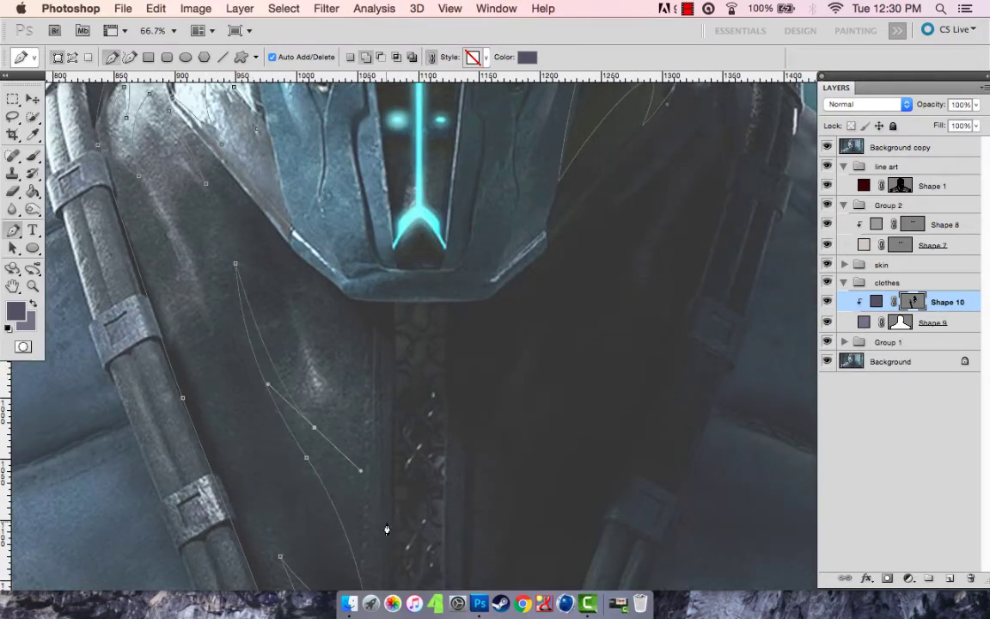
left_click(393, 305)
scroll(372, 441, "up", 3)
scroll(281, 376, "up", 1)
scroll(220, 245, "up", 2)
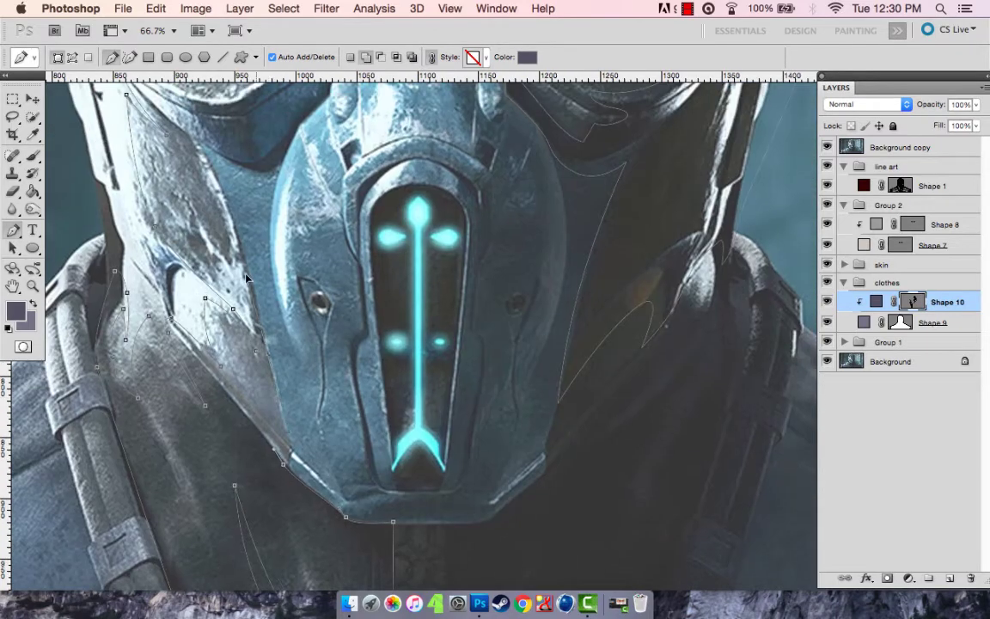
scroll(220, 244, "up", 2)
scroll(220, 245, "left", 1)
left_click(146, 191)
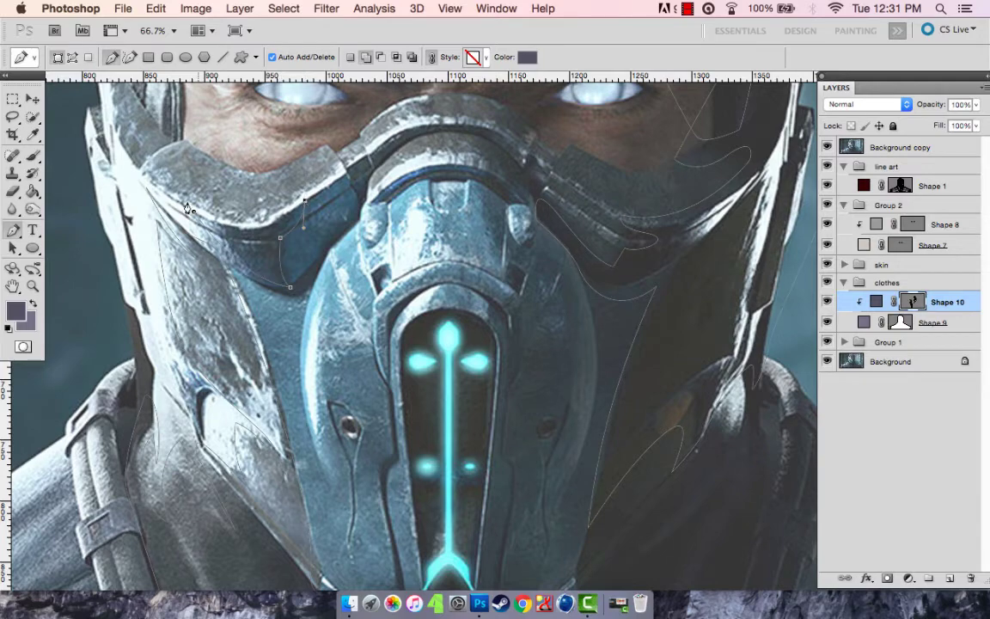
Step: Start a curved shadow outline along the mask's upper rim
left_click_drag(265, 211, 283, 262)
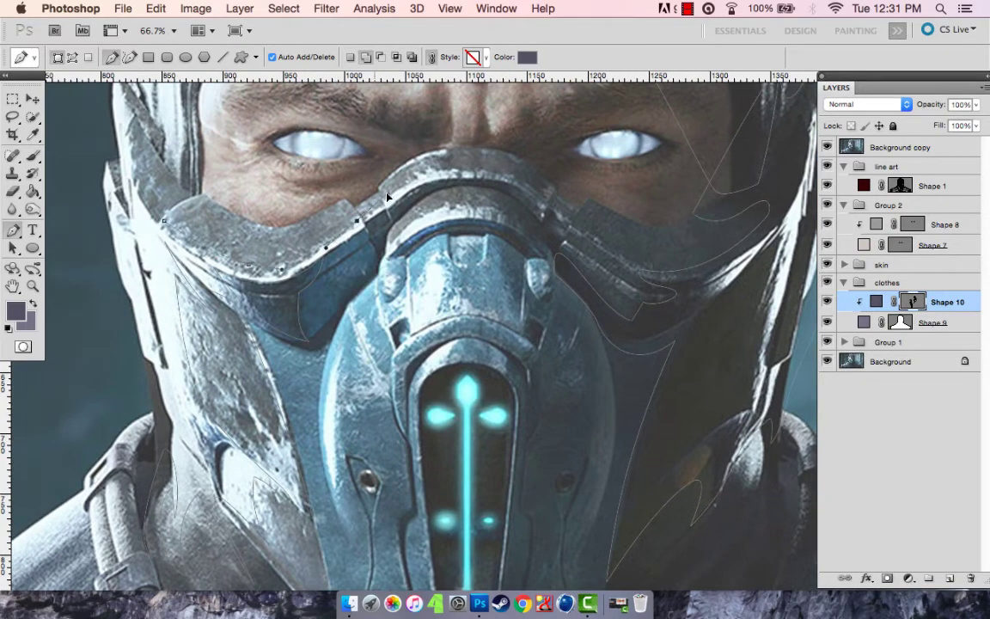
scroll(348, 213, "up", 3)
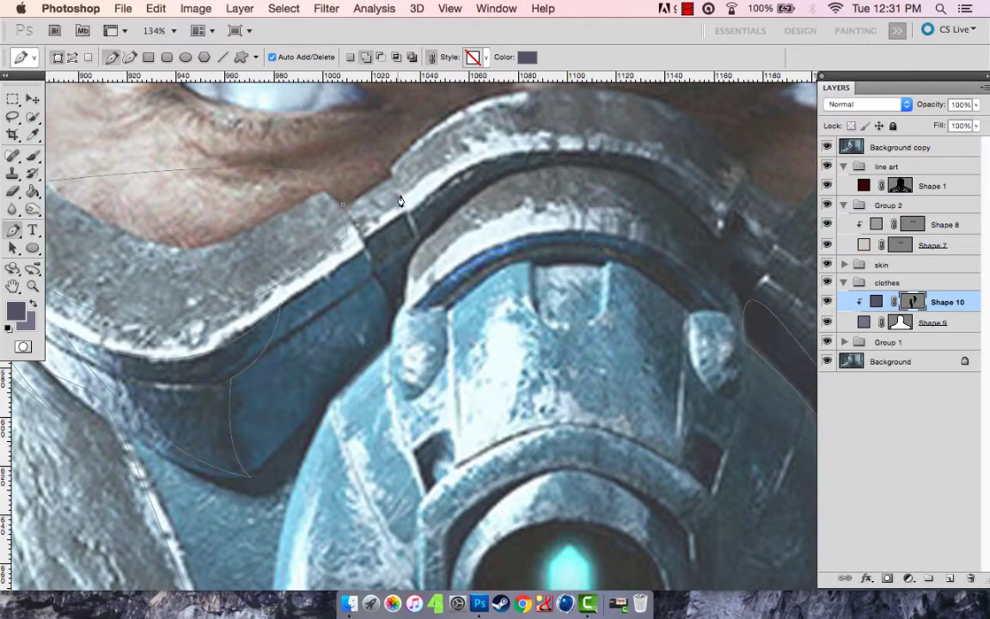
scroll(401, 201, "right", 5)
scroll(387, 195, "up", 2)
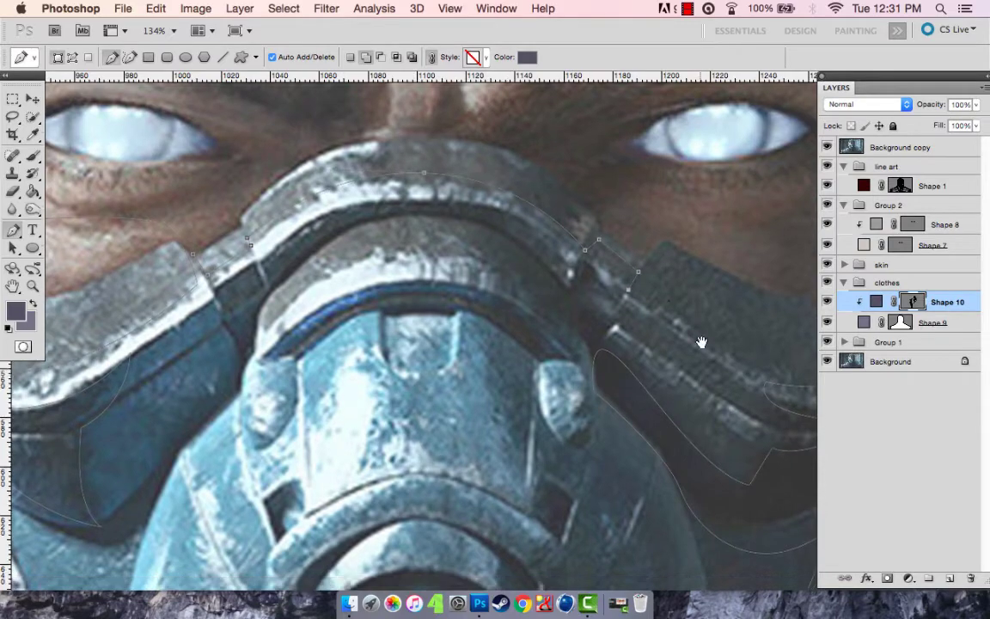
scroll(698, 338, "down", 2)
left_click_drag(606, 380, 640, 375)
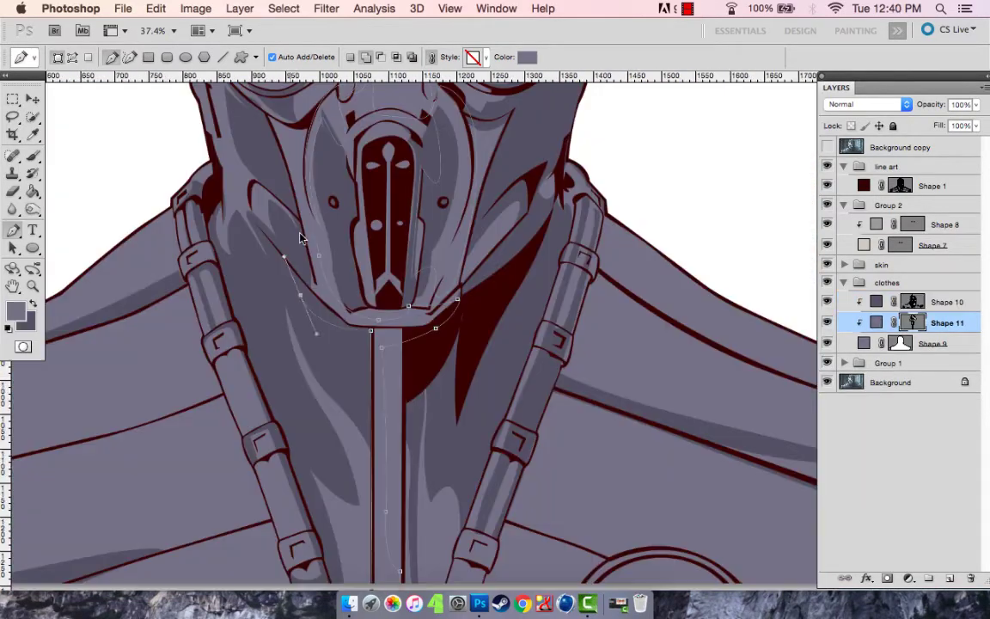
Step: Trace the armor shading outline along the shoulder pad's top edge down to its cuff
scroll(301, 238, "up", 5)
scroll(170, 106, "up", 4)
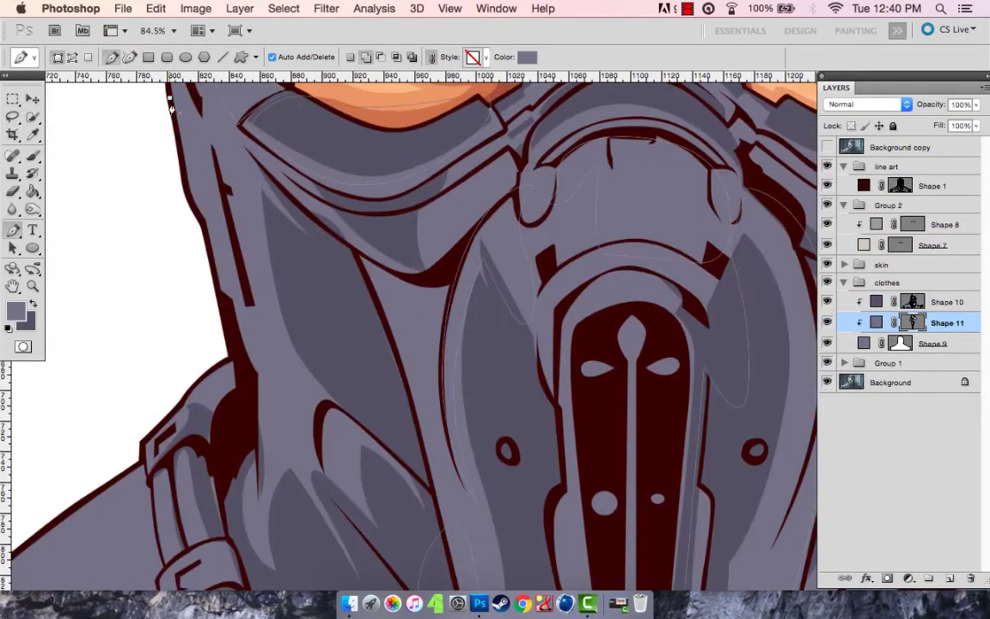
scroll(433, 434, "down", 5)
left_click_drag(244, 318, 243, 288)
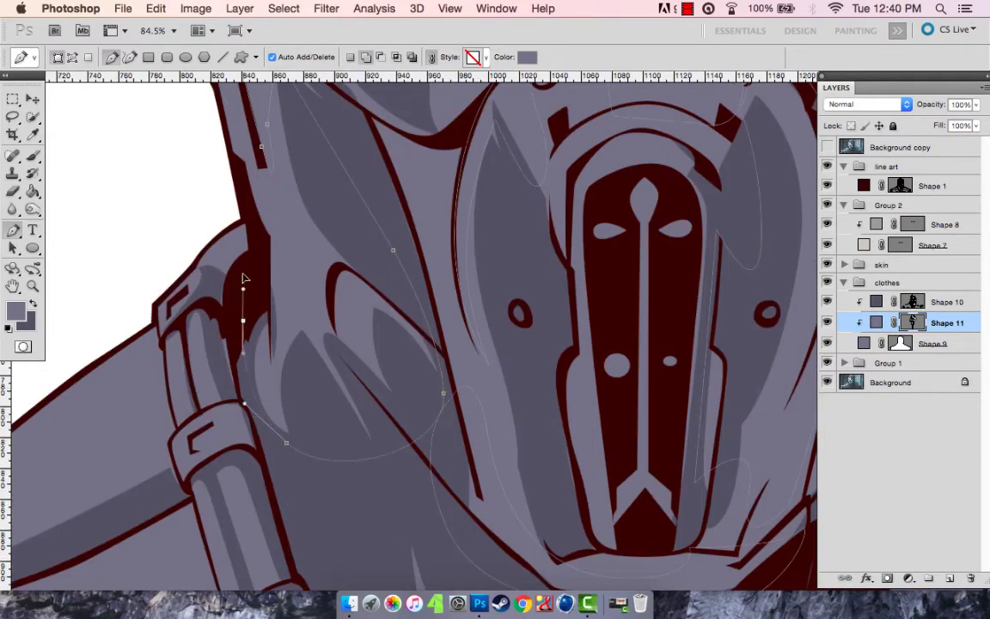
scroll(256, 274, "down", 3)
scroll(404, 268, "down", 3)
scroll(444, 460, "down", 10)
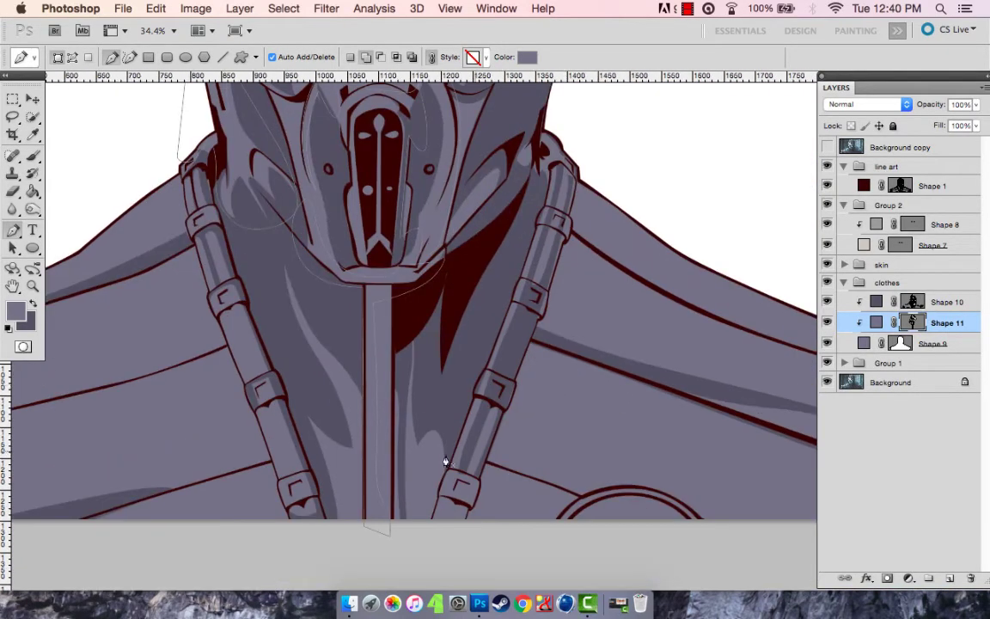
scroll(361, 546, "up", 3)
scroll(361, 546, "down", 2)
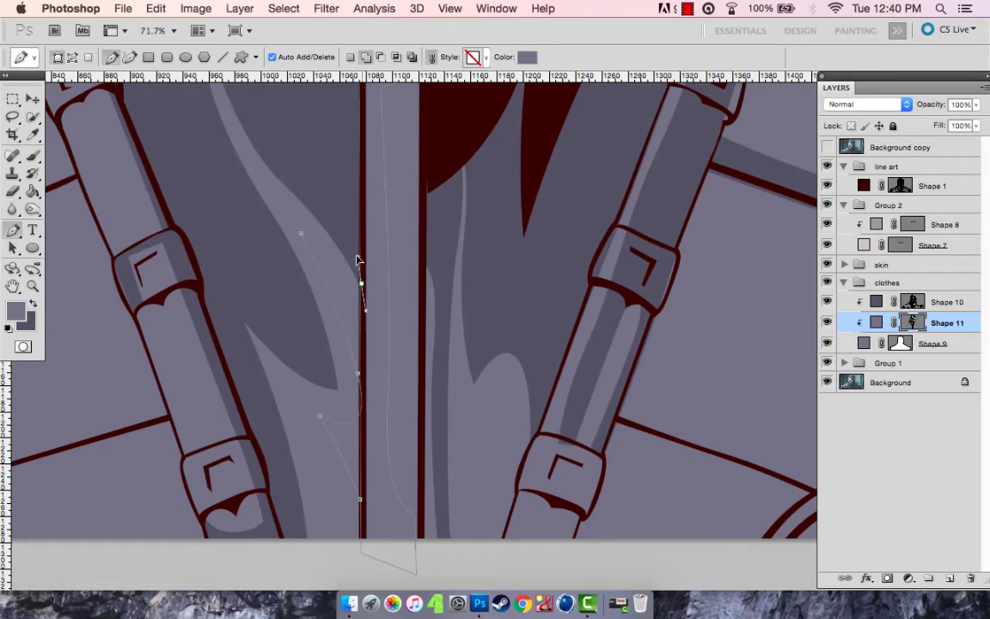
scroll(221, 126, "up", 3)
scroll(236, 242, "down", 5)
scroll(313, 356, "down", 2)
scroll(393, 332, "down", 5)
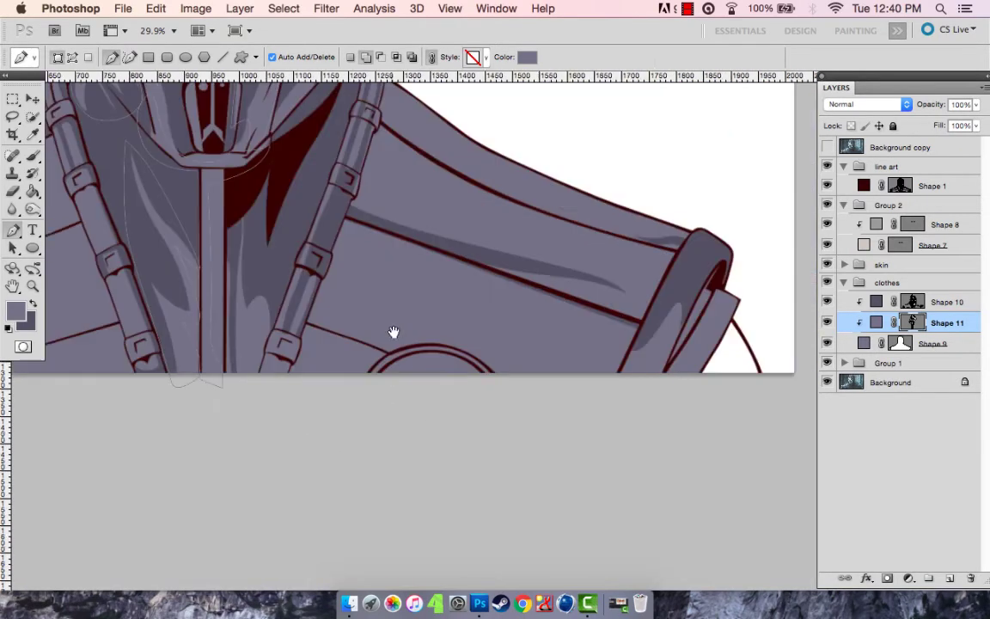
scroll(392, 332, "up", 2)
scroll(298, 244, "up", 2)
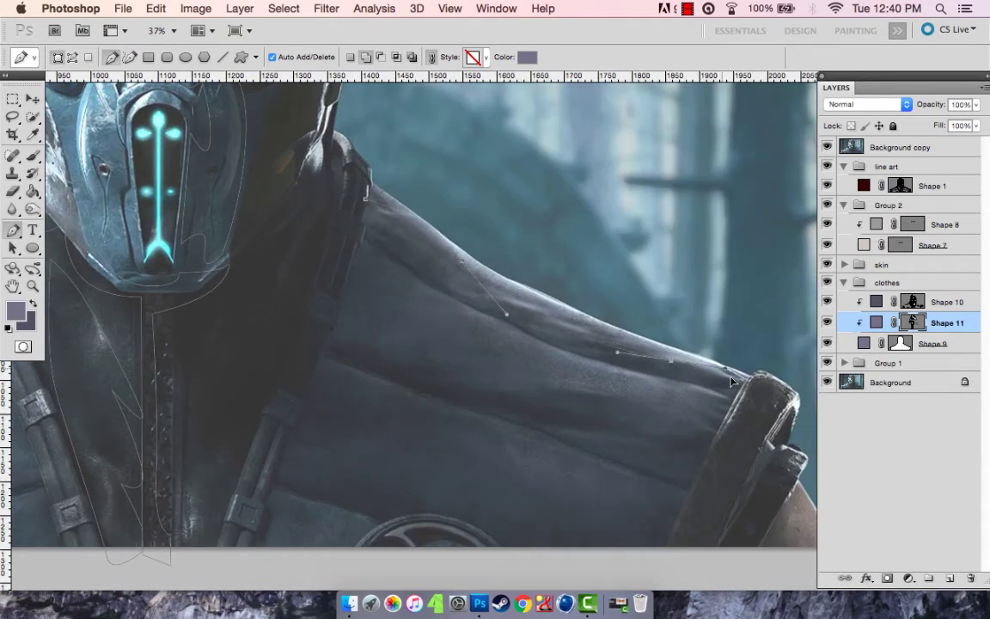
left_click(356, 238)
left_click(463, 326)
left_click(612, 382)
left_click_drag(634, 432, 685, 444)
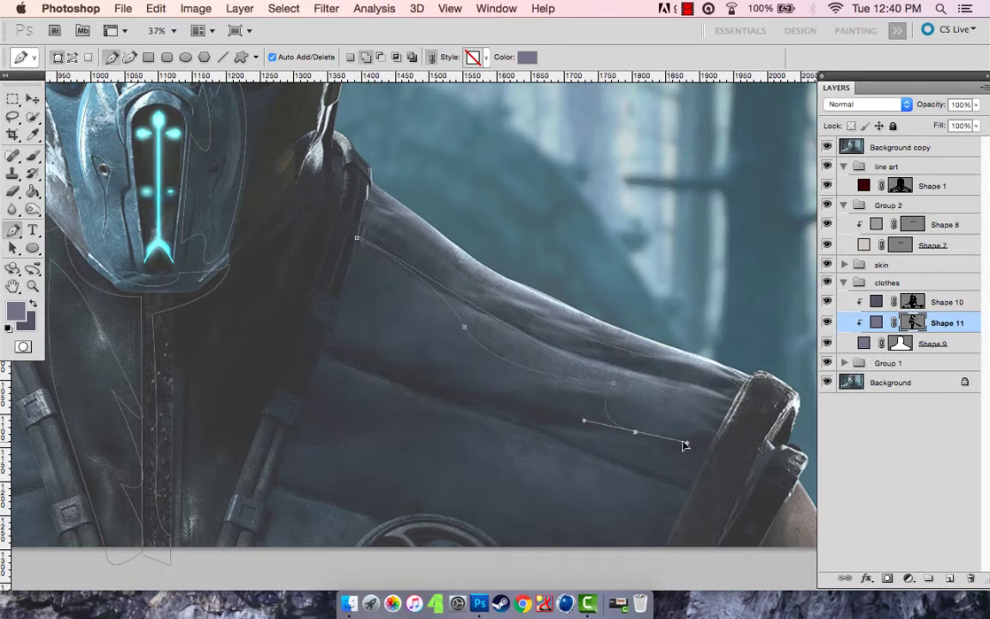
left_click(687, 483)
Step: Extend the shading outline with curved points down below the shoulder pad along the strap
scroll(378, 301, "down", 5)
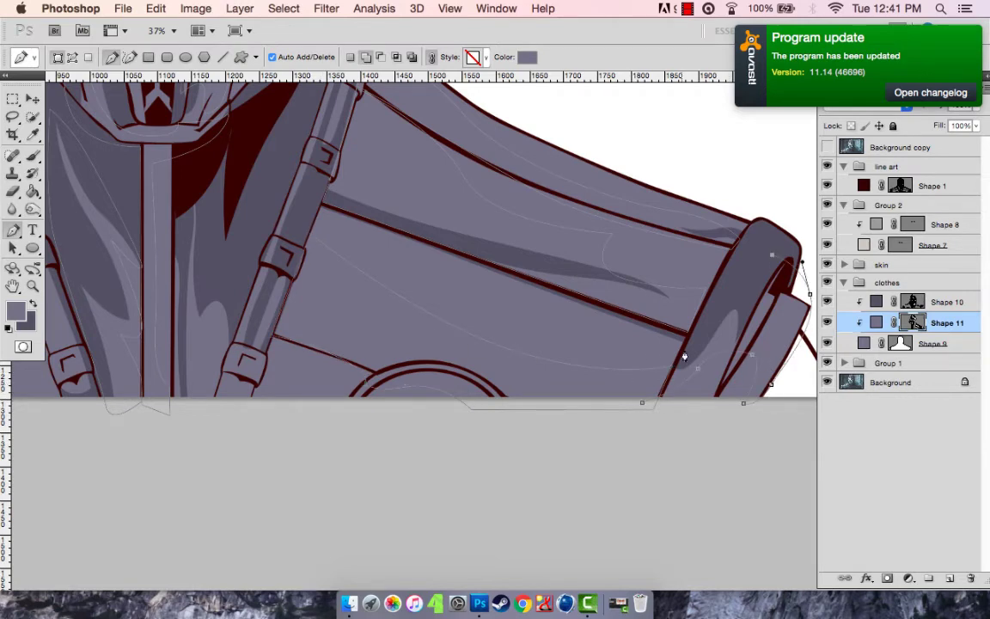
left_click_drag(627, 436, 315, 384)
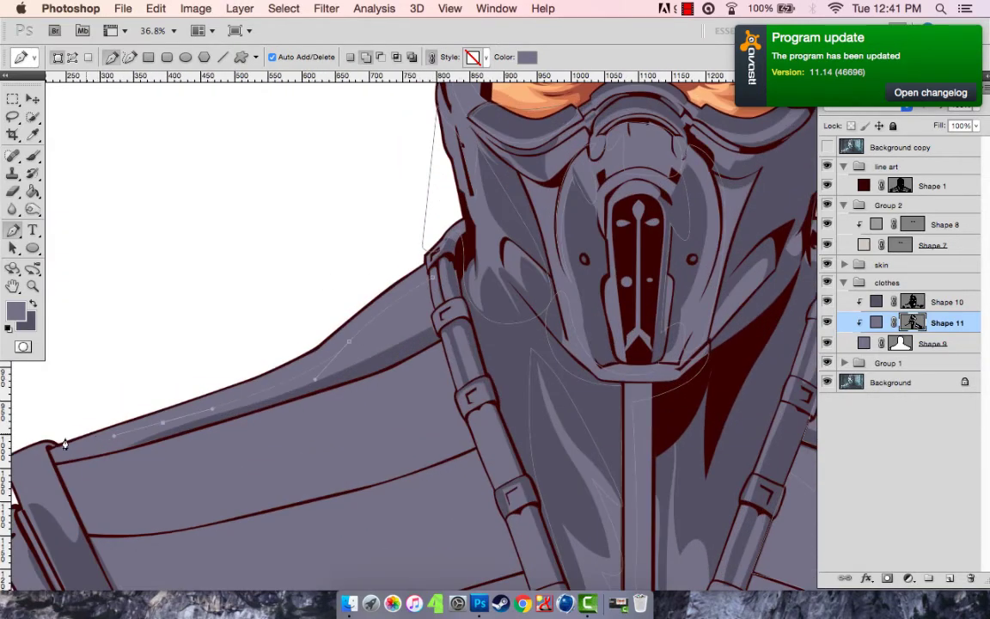
scroll(64, 445, "down", 3)
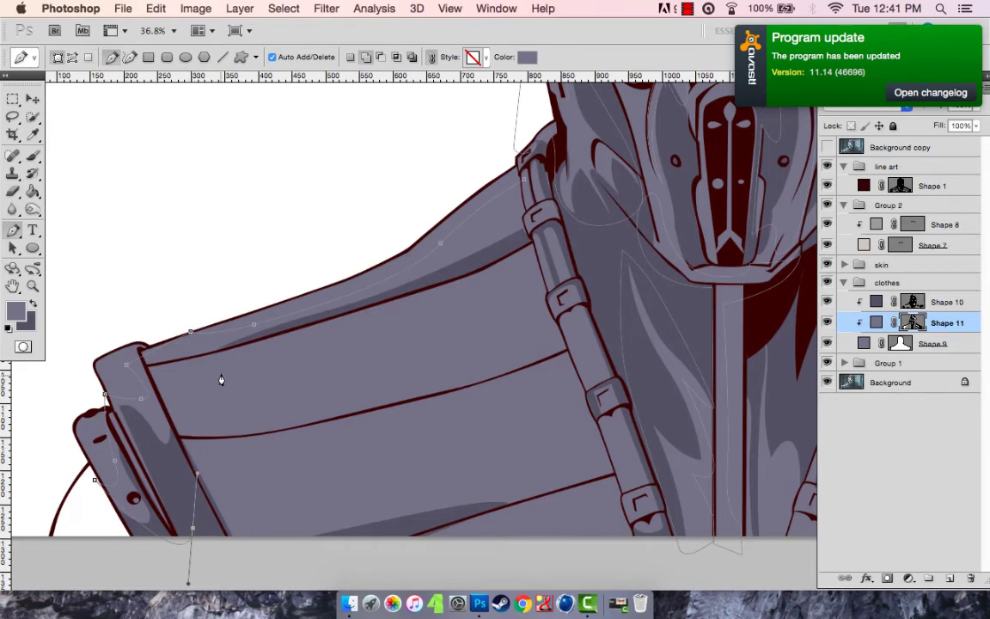
left_click_drag(379, 360, 493, 337)
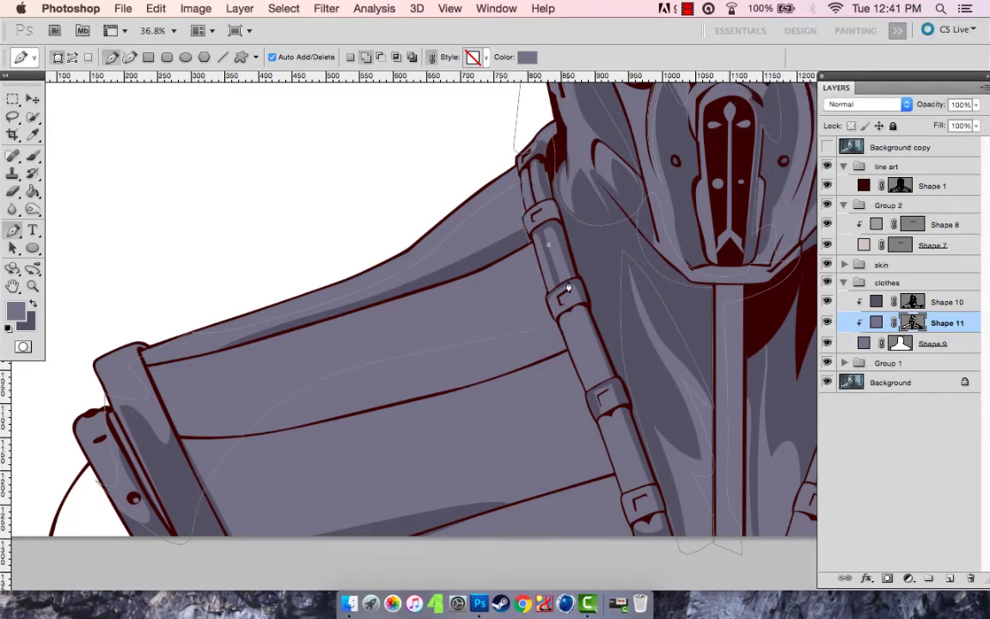
scroll(314, 514, "down", 3)
left_click_drag(344, 499, 396, 494)
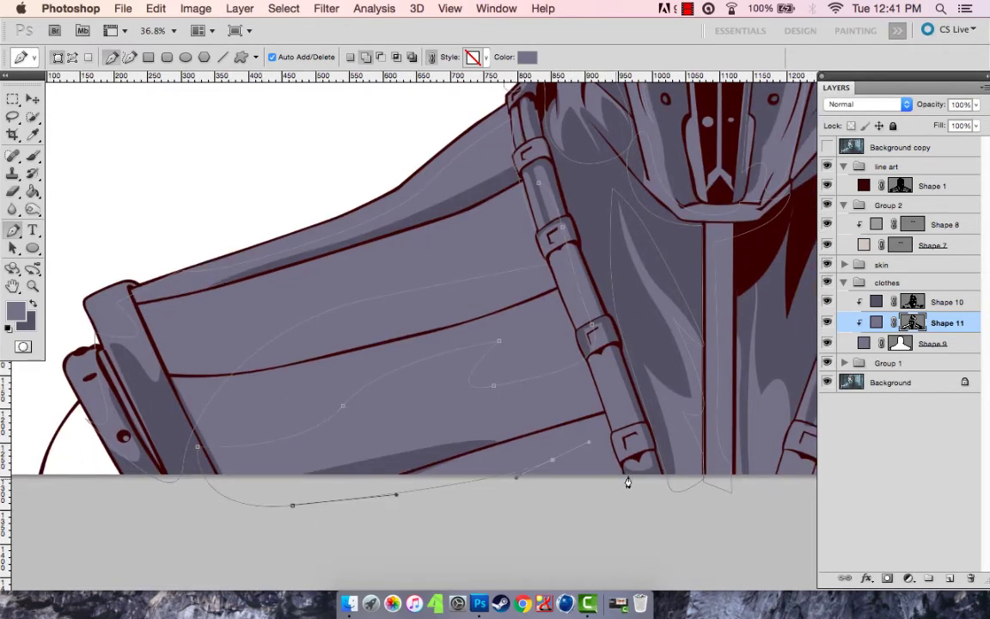
scroll(601, 309, "right", 3)
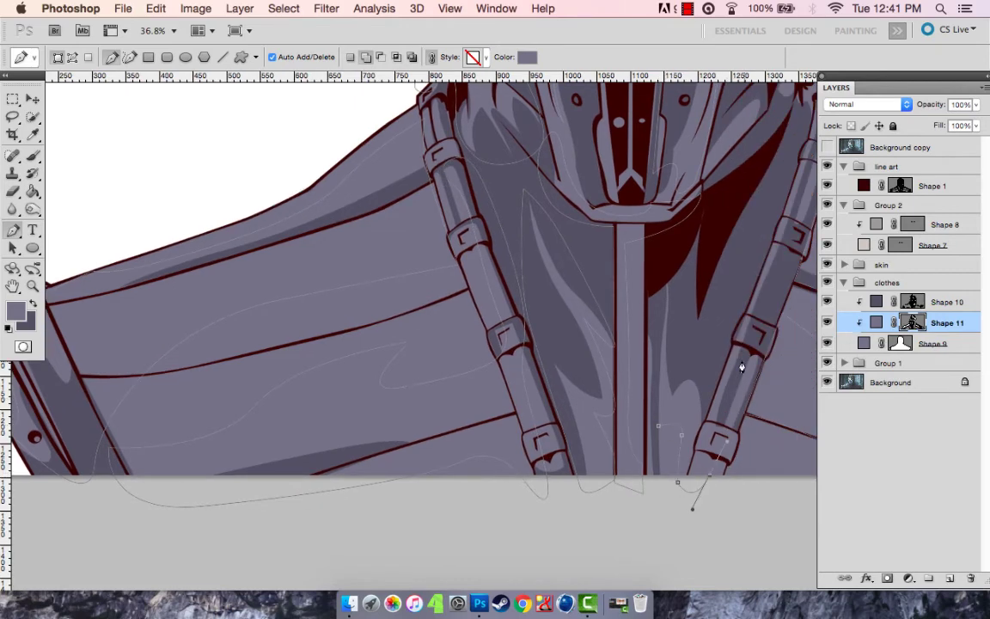
scroll(662, 430, "up", 3)
scroll(611, 430, "up", 3)
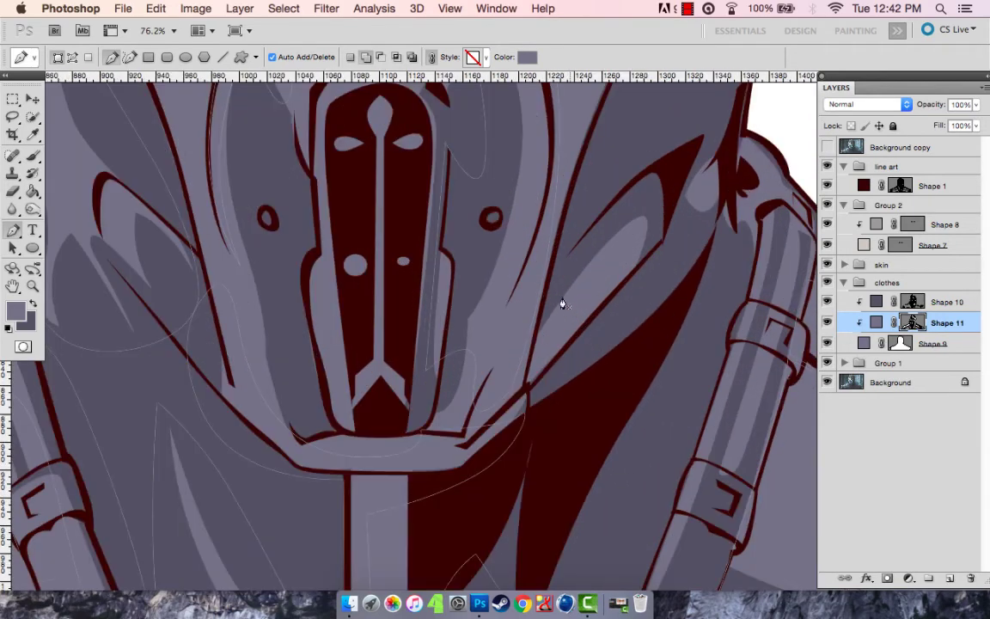
scroll(693, 336, "down", 2)
scroll(547, 322, "right", 3)
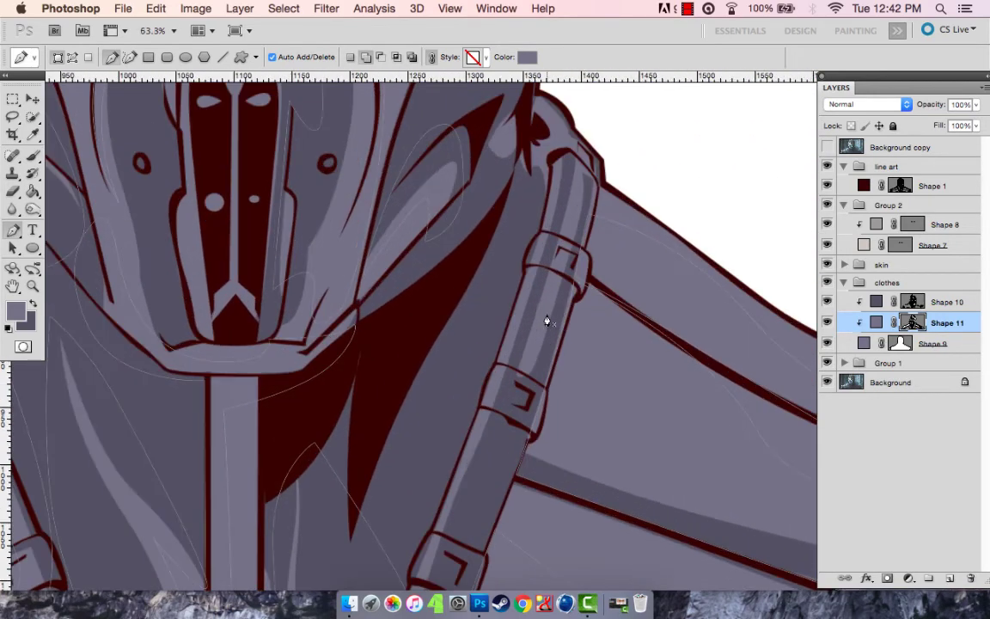
scroll(537, 300, "down", 5)
scroll(481, 386, "up", 6)
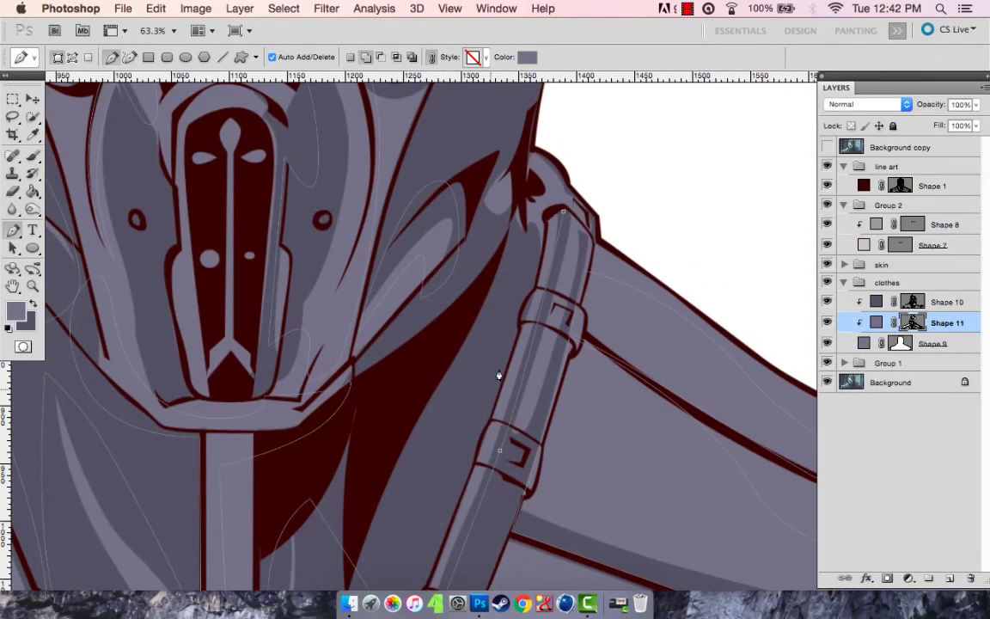
left_click_drag(558, 160, 569, 196)
scroll(568, 194, "down", 4)
scroll(554, 241, "up", 5)
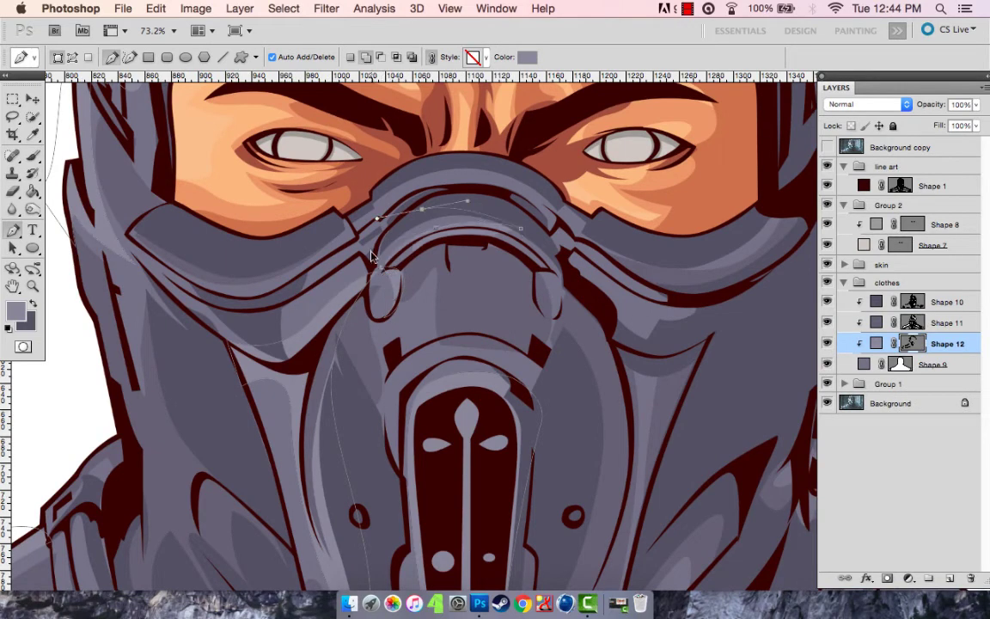
Step: Finish the curves along the mask's top edge and select base skin Shape 2
left_click_drag(372, 261, 371, 284)
left_click_drag(440, 163, 343, 169)
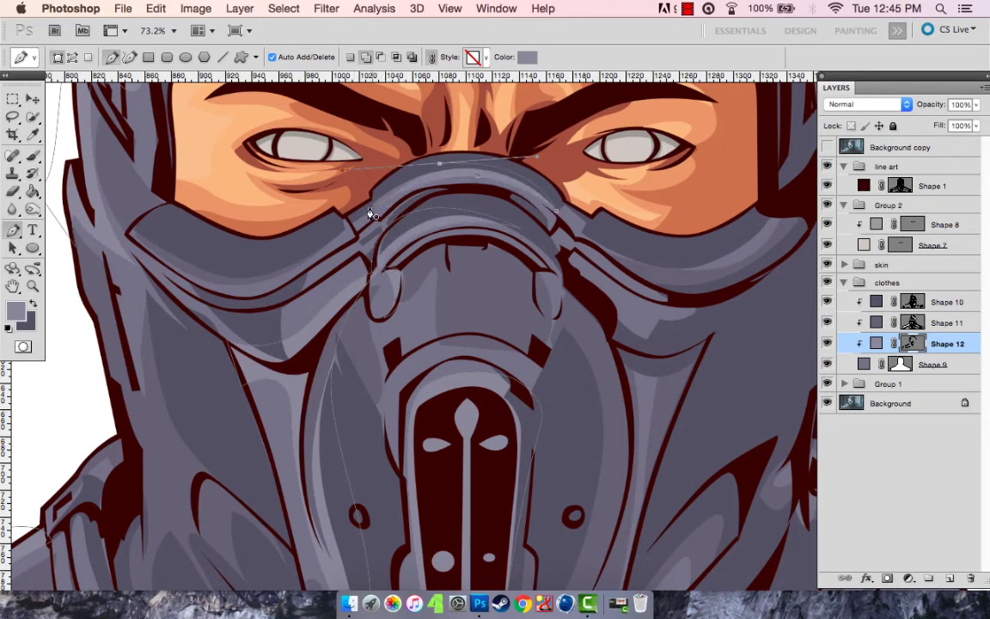
left_click(845, 264)
left_click(932, 368)
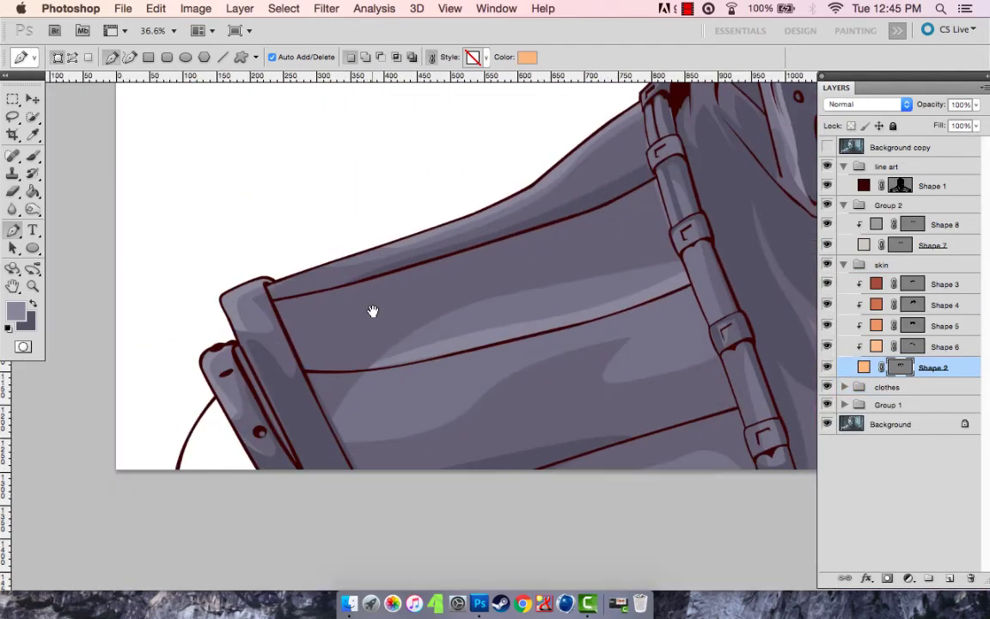
scroll(371, 312, "up", 5)
left_click(161, 266)
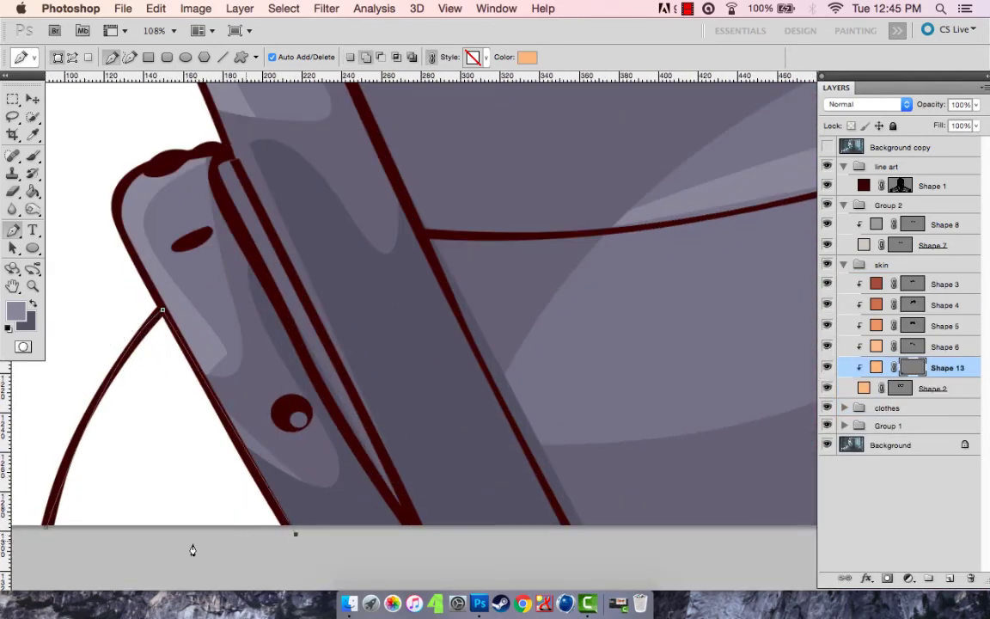
Step: Delete the unwanted new skin shape
scroll(355, 469, "down", 3)
scroll(355, 469, "down", 2)
scroll(412, 430, "down", 2)
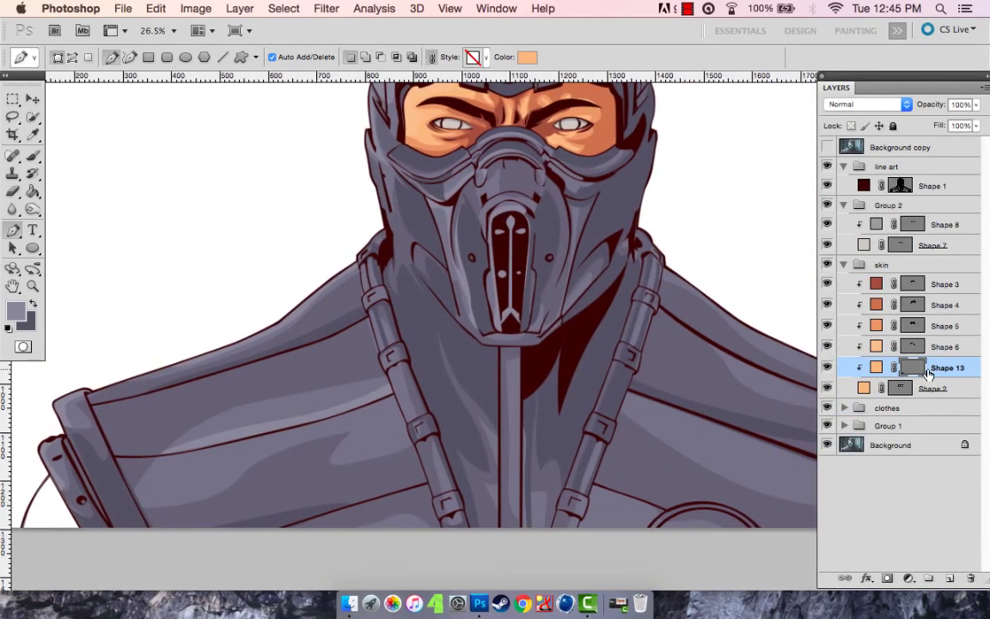
key("BackSpace")
key("Return")
Step: Trace a peach skin shape on the arm below the shoulder cuff
scroll(635, 369, "right", 5)
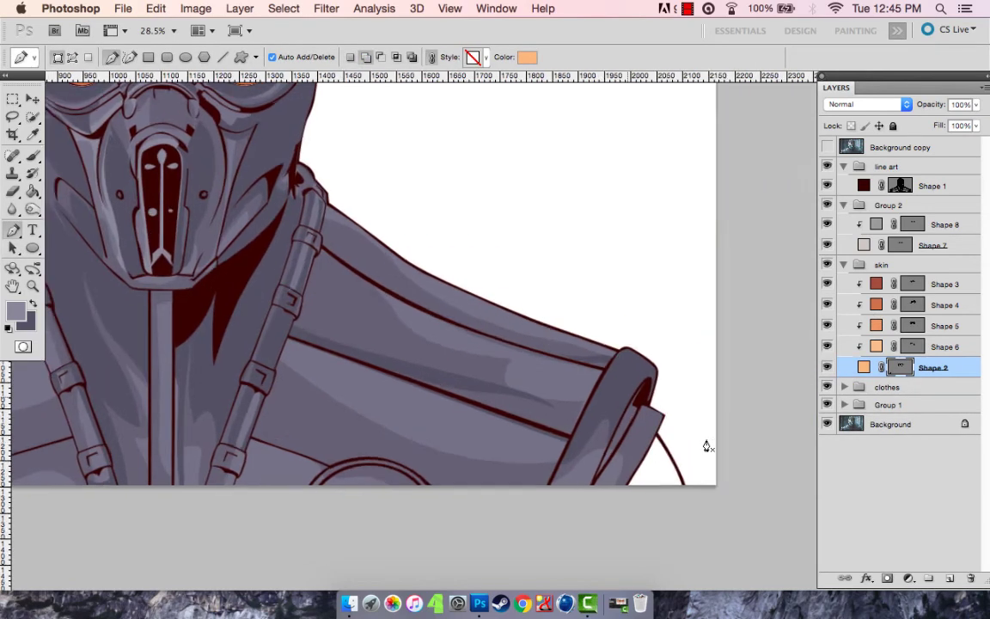
scroll(706, 446, "up", 3)
scroll(601, 429, "up", 3)
left_click(555, 290)
left_click_drag(650, 485, 657, 532)
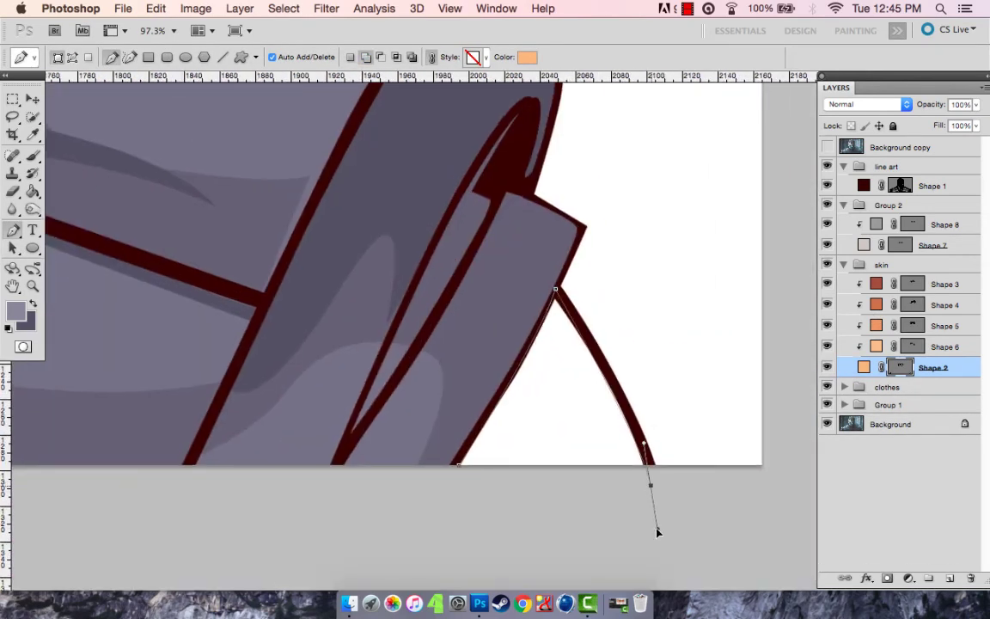
key("alt+]")
Step: Compare skin shading Shapes 3 and 4 against the reference photo, then hide it
left_click(827, 147)
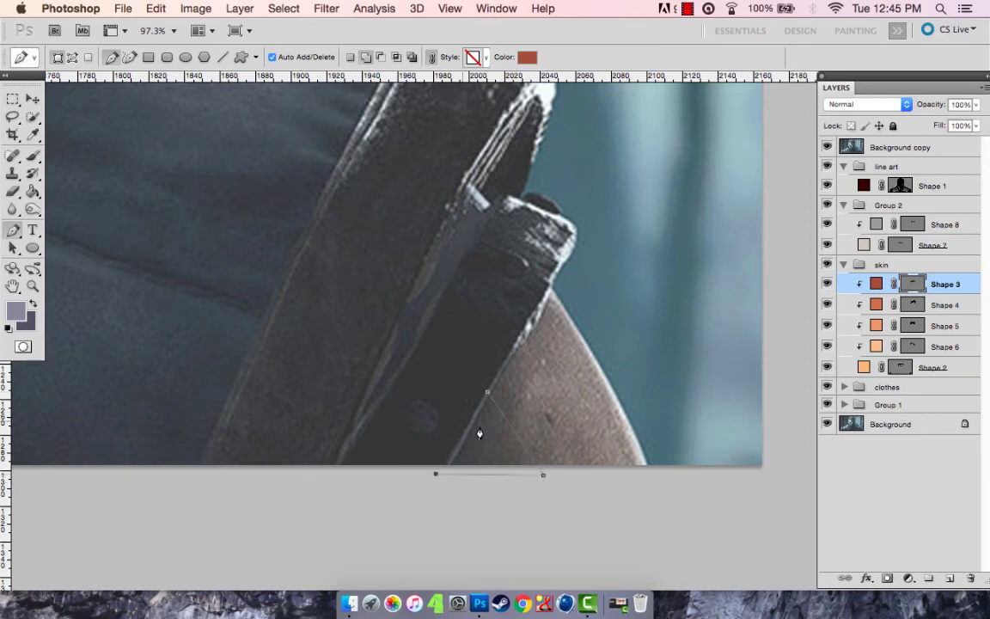
key("alt+[")
scroll(596, 359, "down", 5)
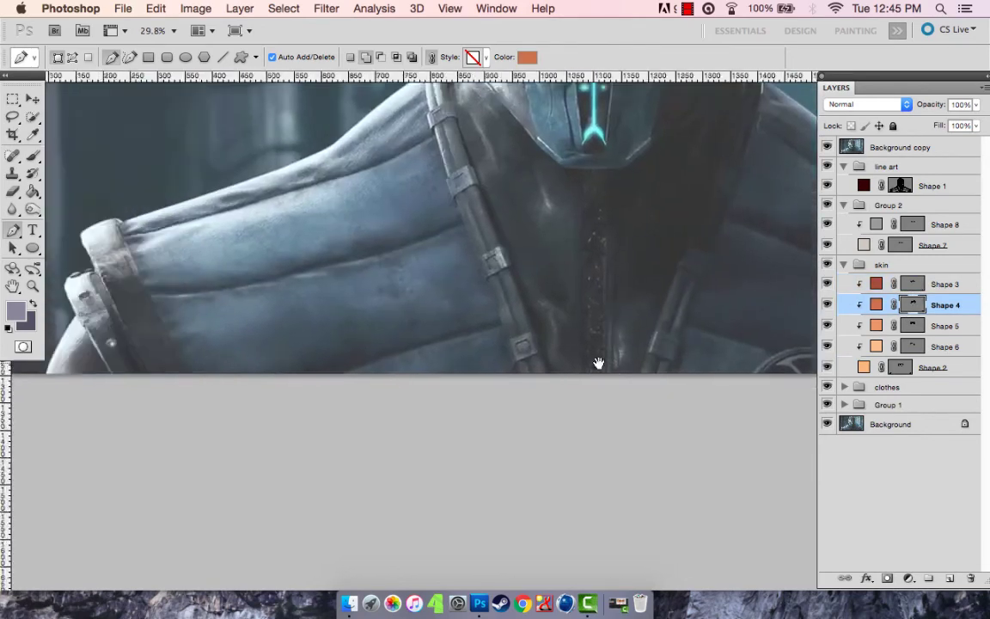
left_click(910, 284)
scroll(421, 353, "up", 5)
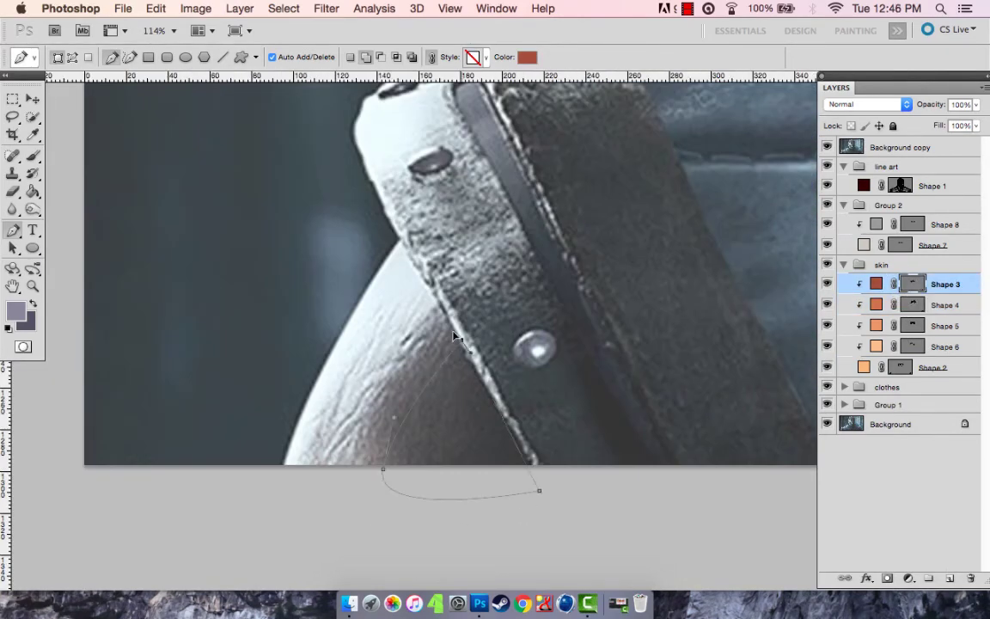
key("alt+[")
left_click(827, 147)
Step: Step through to skin Shape 5, then expand the clothes group and select emblem Shape 13
scroll(475, 353, "down", 5)
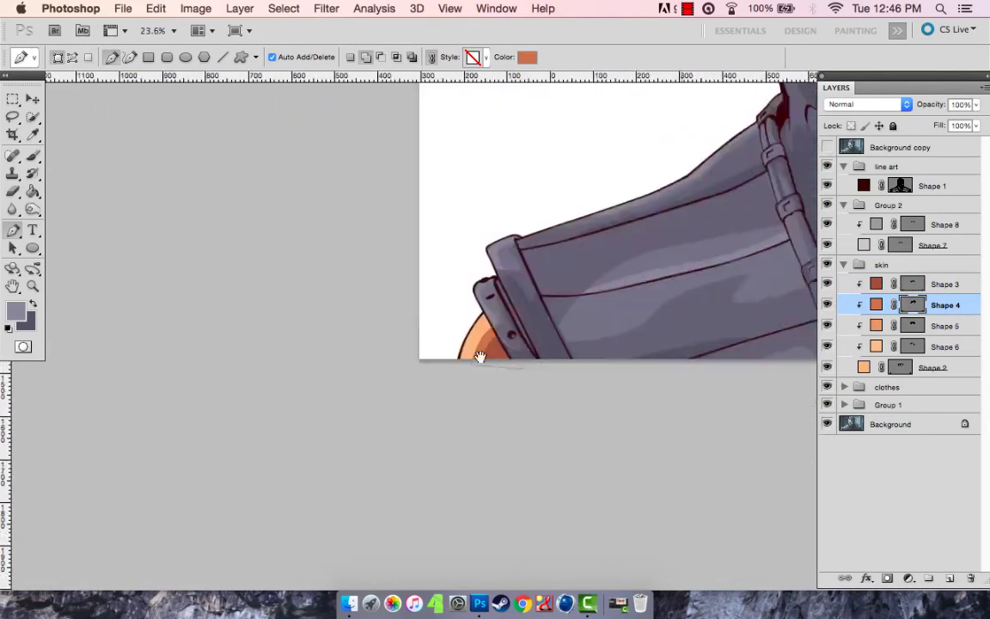
scroll(719, 420, "up", 3)
key("alt+[")
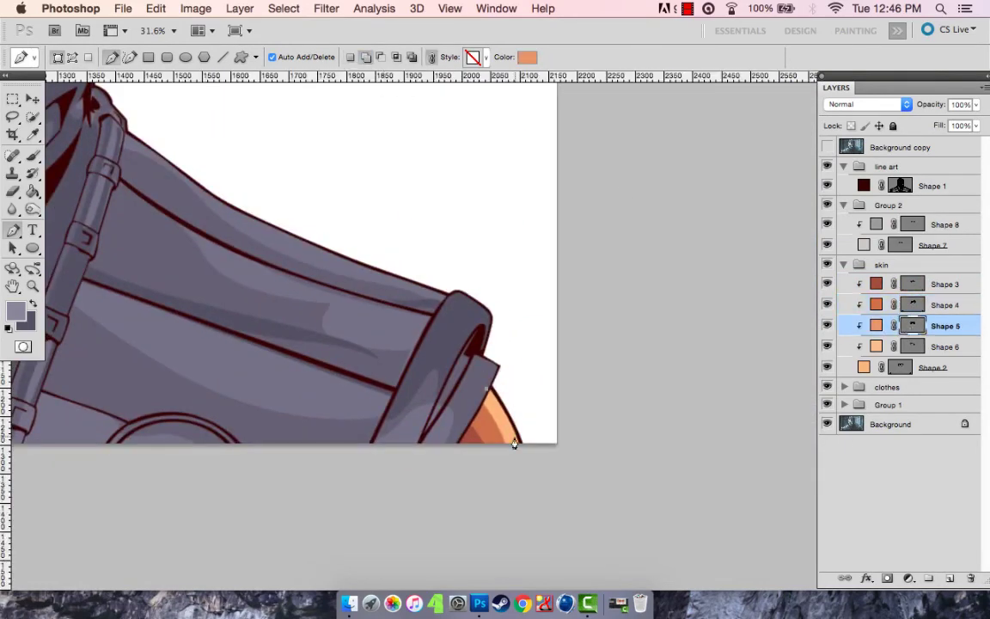
scroll(467, 470, "down", 3)
scroll(172, 344, "up", 4)
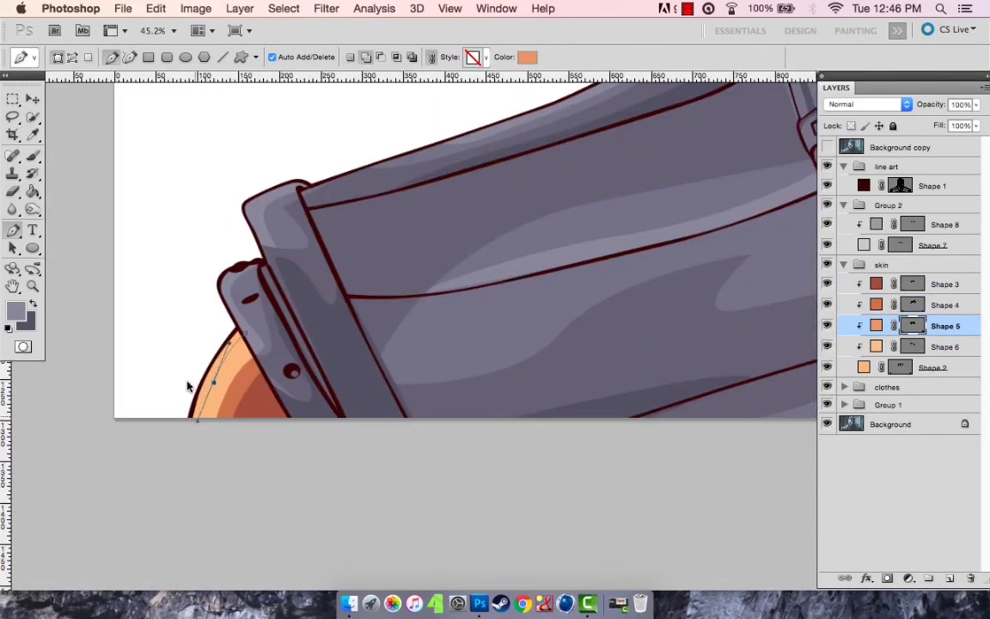
scroll(247, 341, "down", 2)
scroll(424, 309, "up", 5)
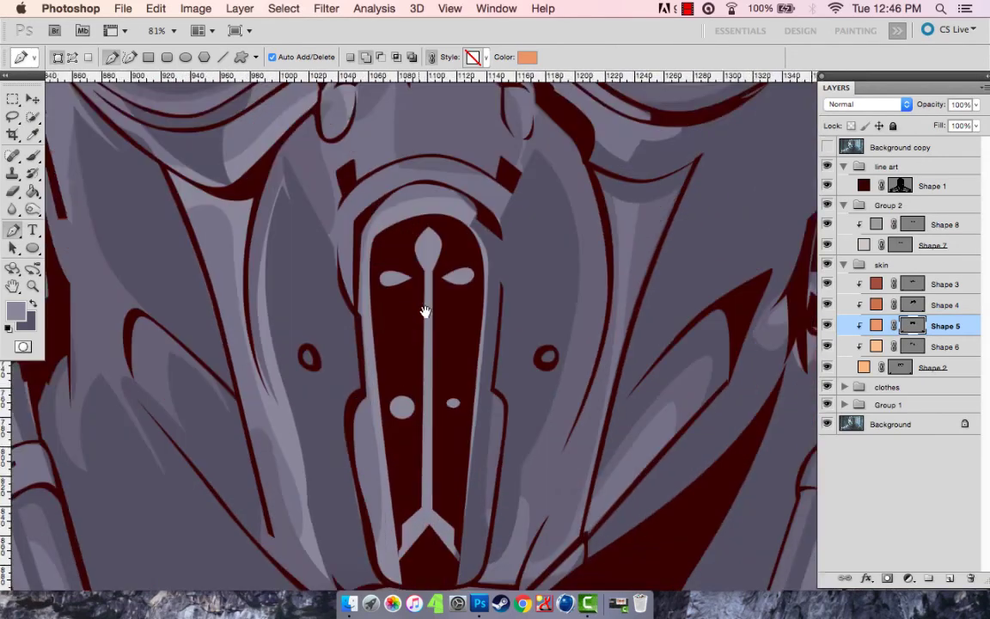
key("alt+[")
key("alt+[")
left_click(844, 386)
key("alt+]")
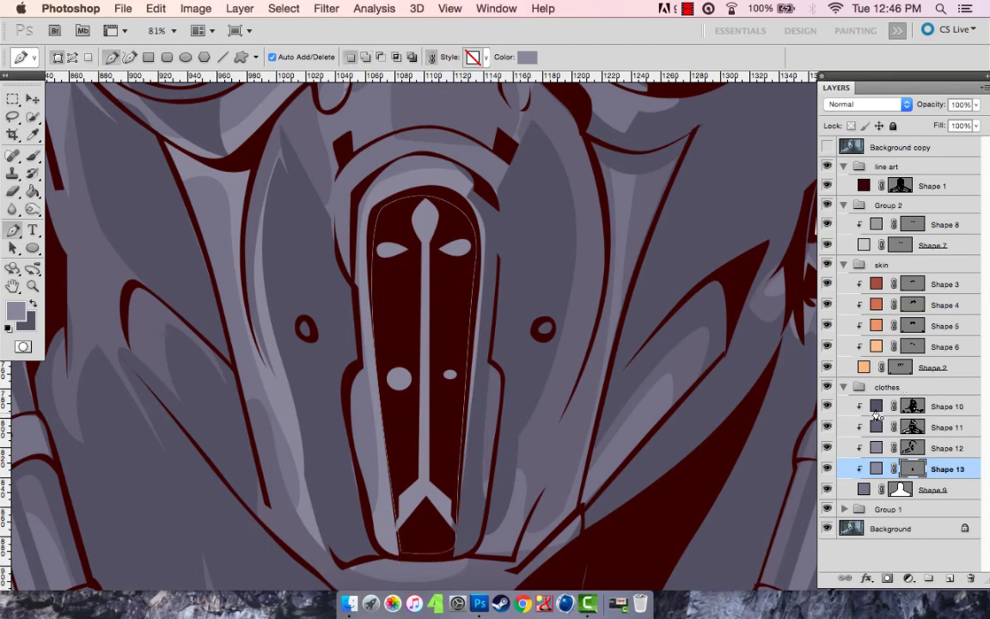
Step: Set emblem Shape 13's fill colour to white
double_click(875, 468)
left_click(171, 343)
left_click(531, 331)
Step: Move Shape 13 above the Shape 10 armor layer in the clothes group
left_click_drag(936, 469, 883, 408)
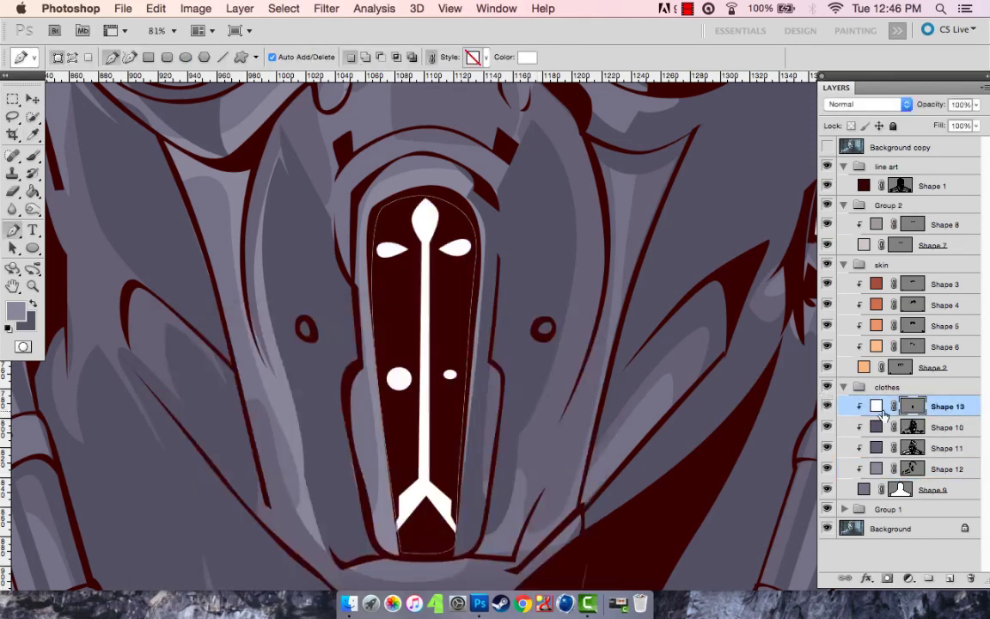
left_click(883, 427)
scroll(482, 349, "down", 8)
scroll(537, 374, "down", 2)
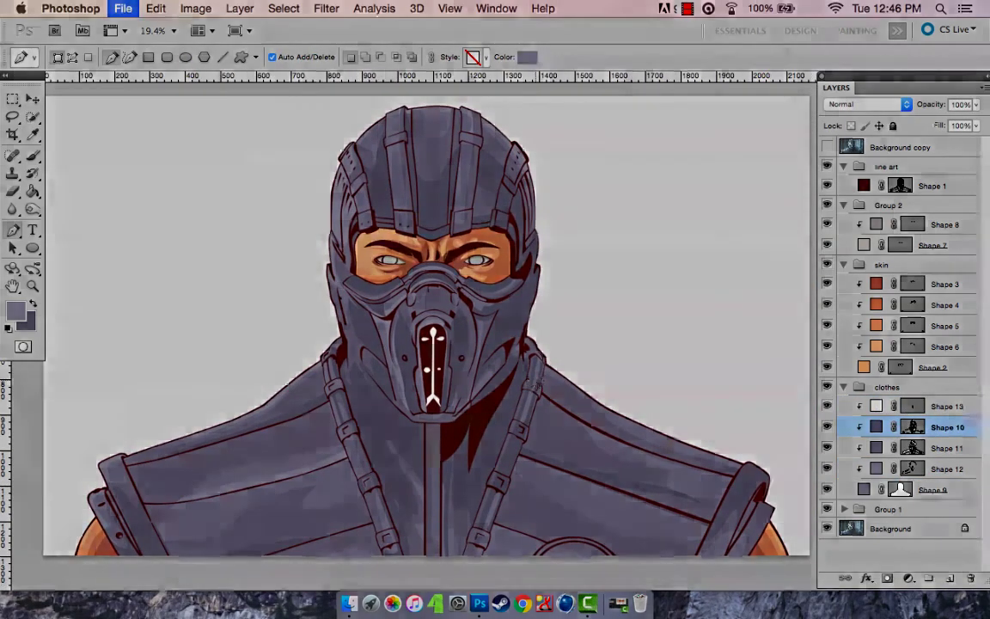